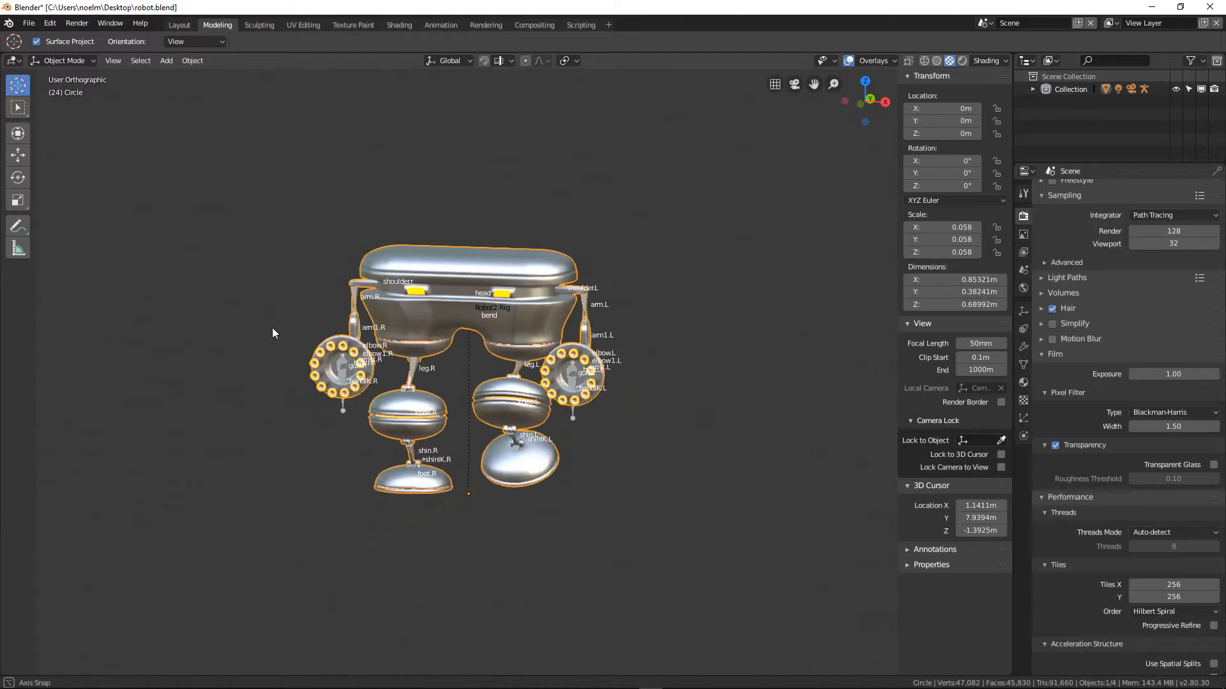
pyautogui.scroll(-7, 429, 333)
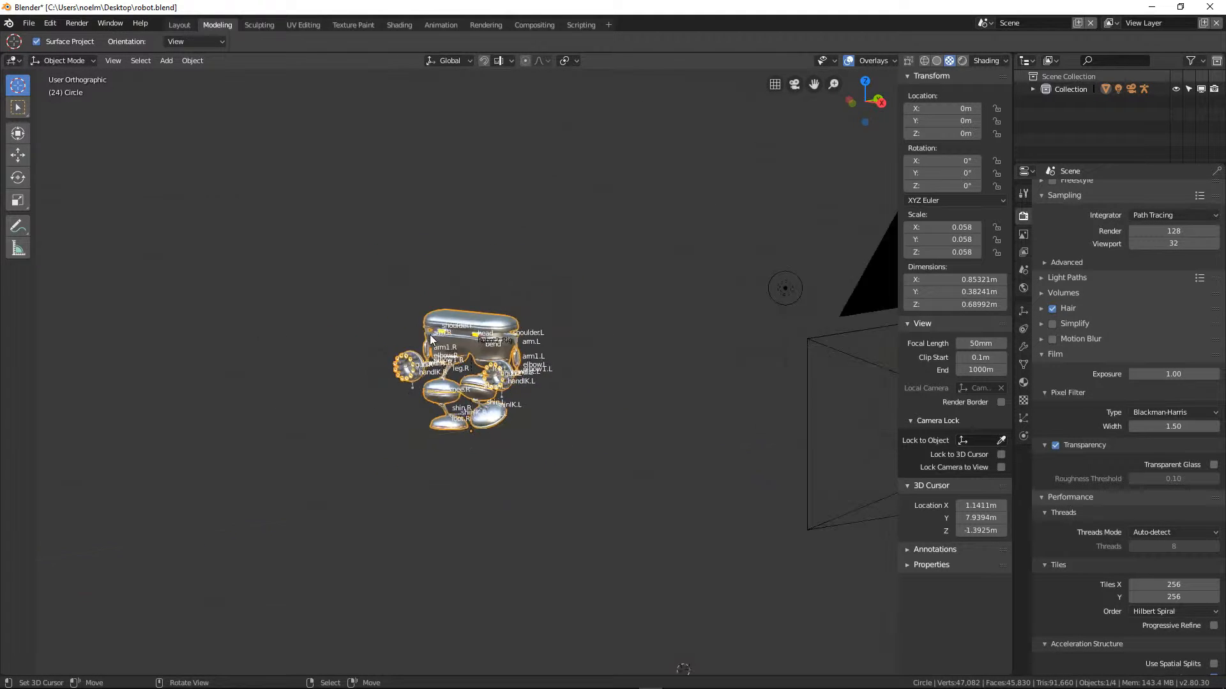
pyautogui.scroll(5, 430, 334)
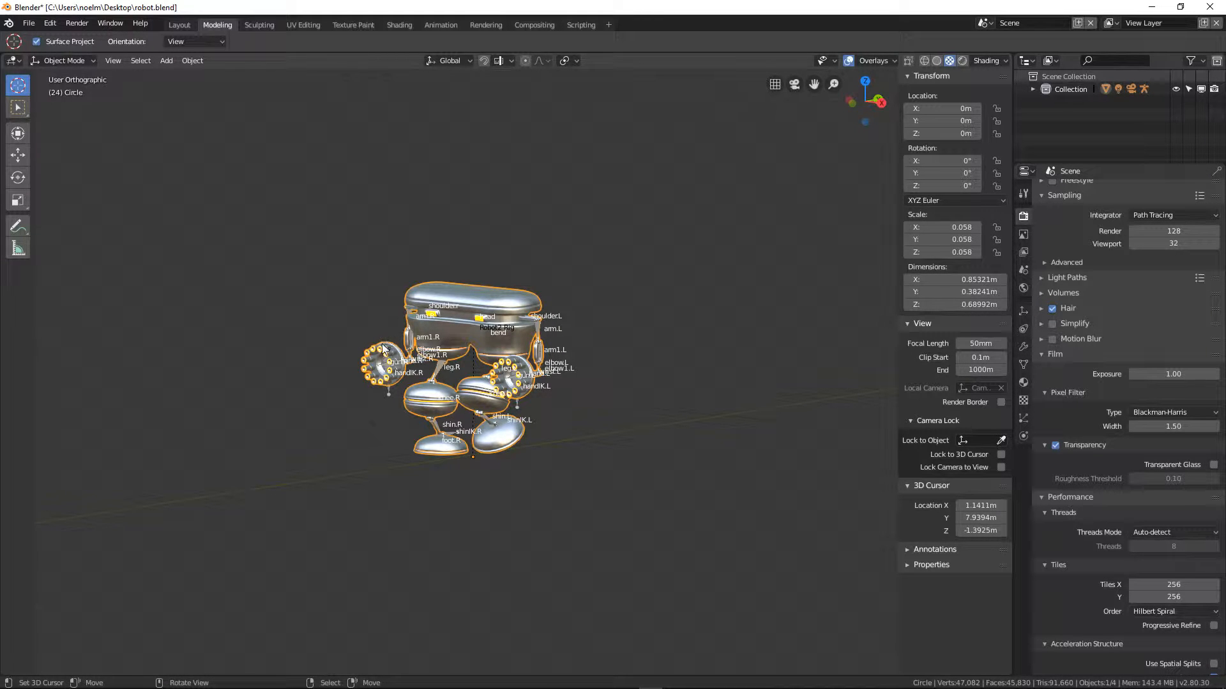
pyautogui.moveTo(337, 373)
pyautogui.mouseDown(button='middle')
pyautogui.moveTo(616, 375)
pyautogui.moveTo(351, 369)
pyautogui.mouseUp(button='middle')
pyautogui.scroll(-4, 378, 355)
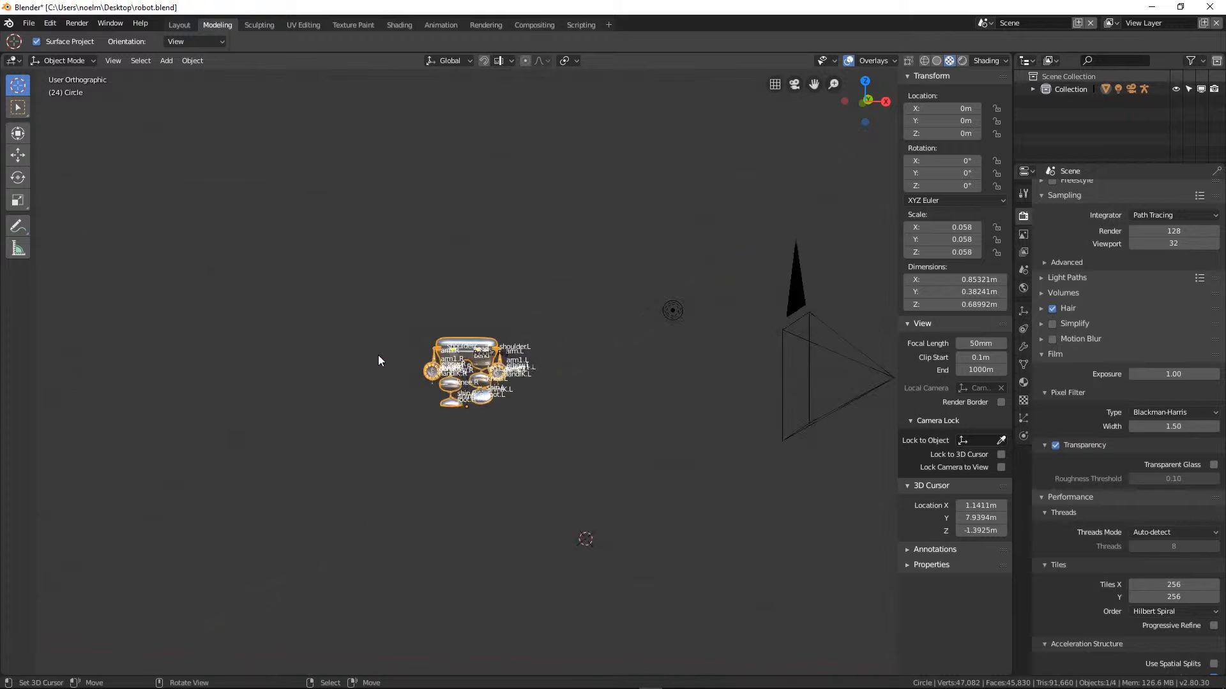
pyautogui.scroll(6, 396, 370)
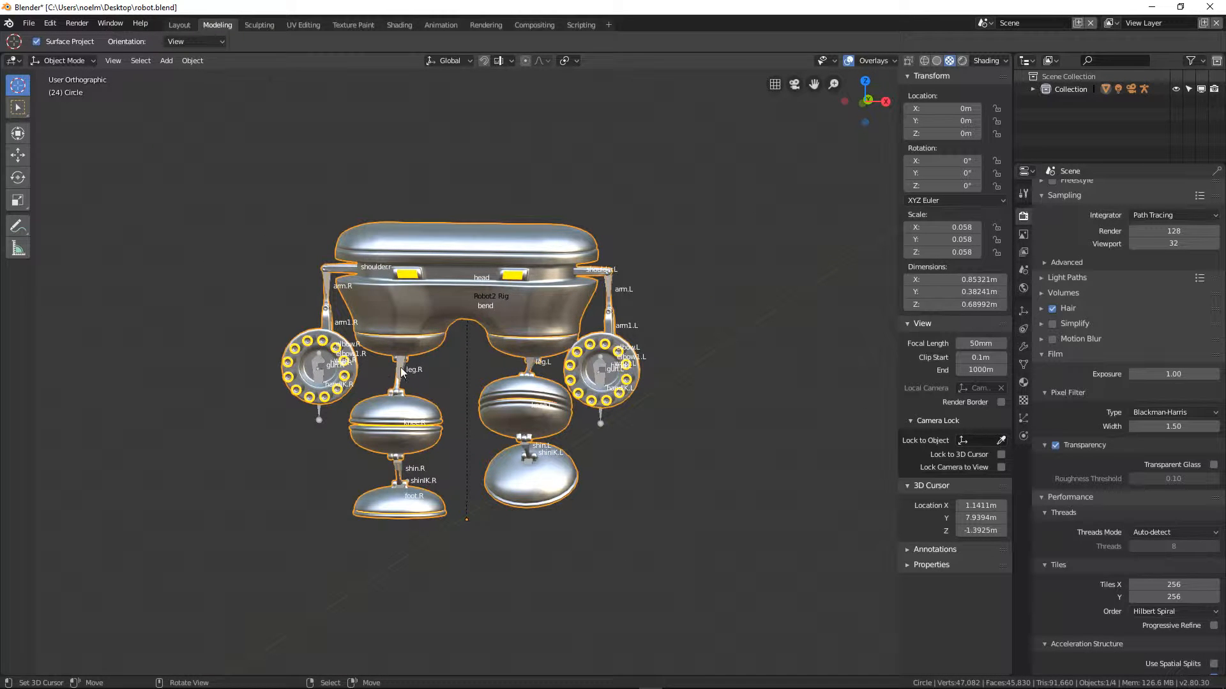
# Deselect everything, then preview the robot's walk cycle from frame 1 in the Animation workspace
pyautogui.hotkey('alt', 'a')
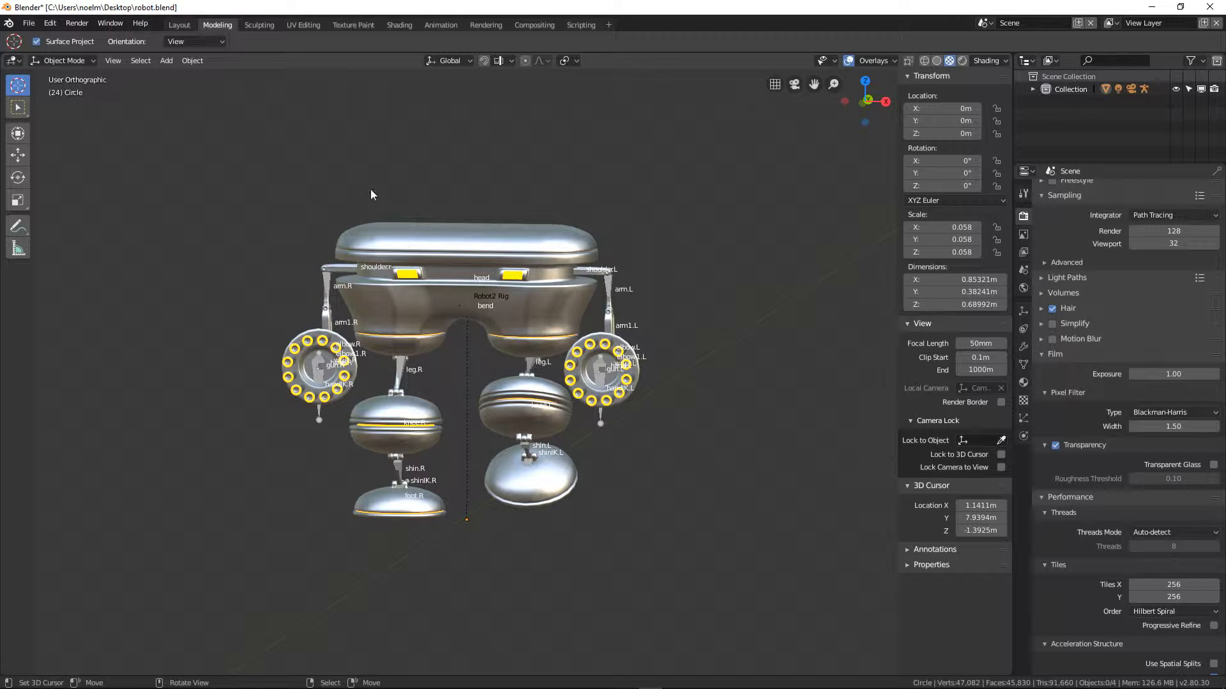
pyautogui.click(441, 24)
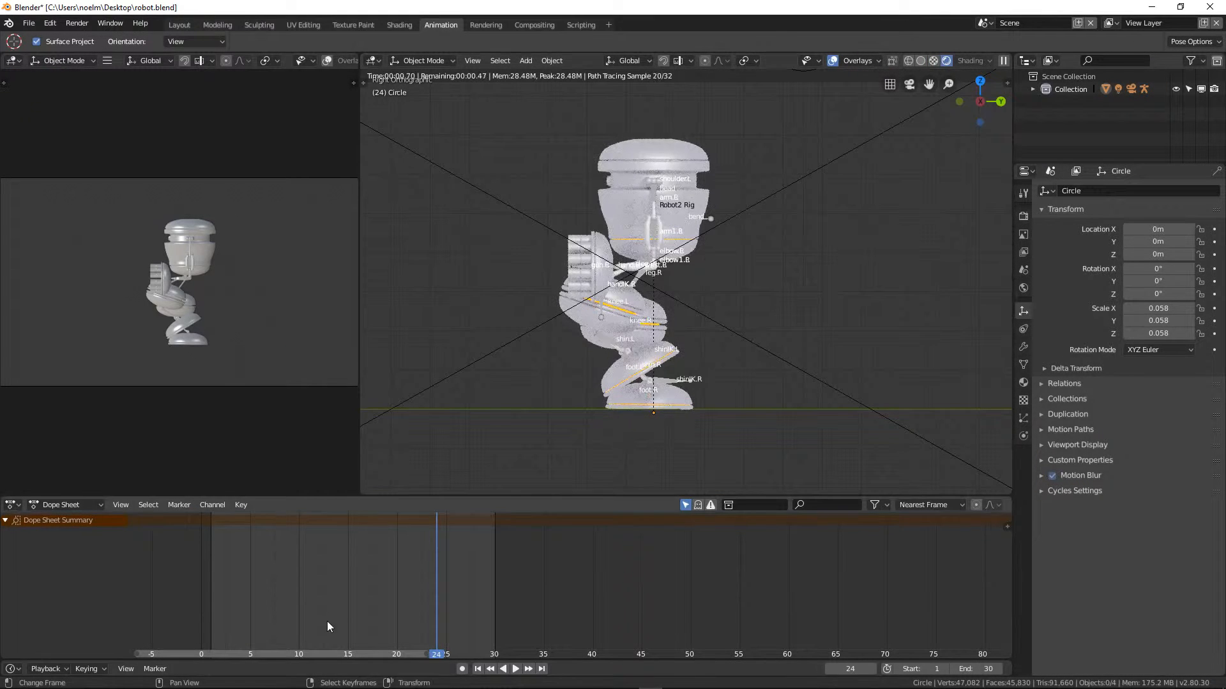
pyautogui.click(213, 583)
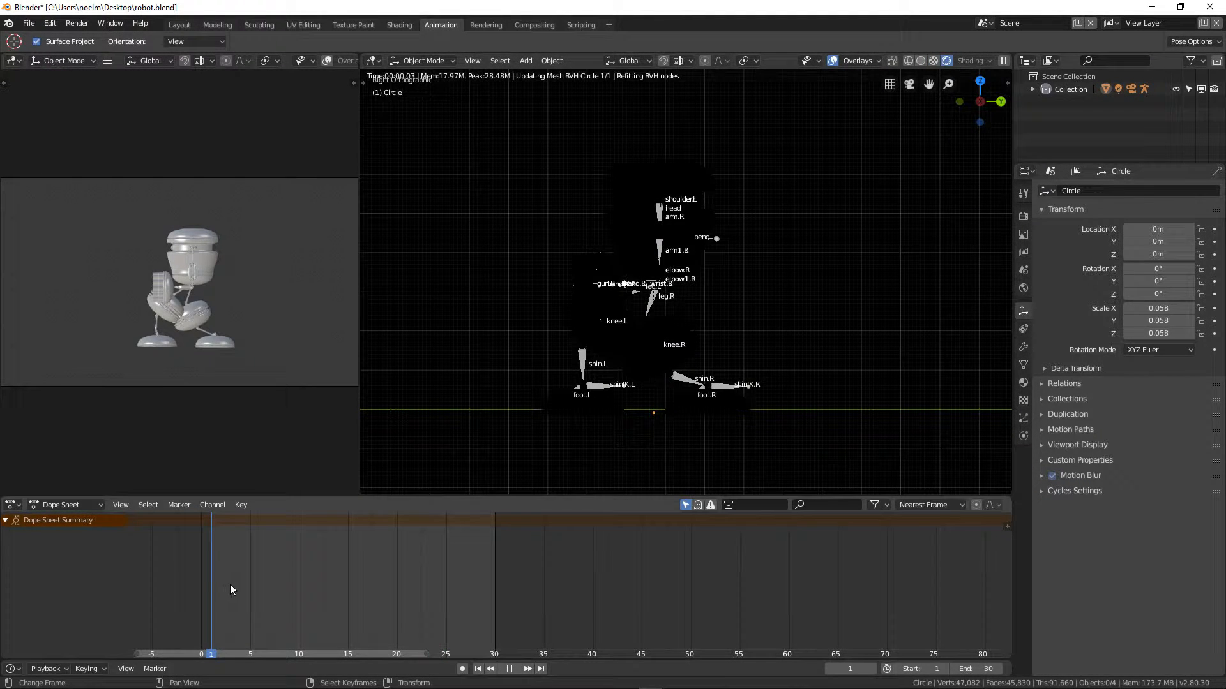
pyautogui.press('space')
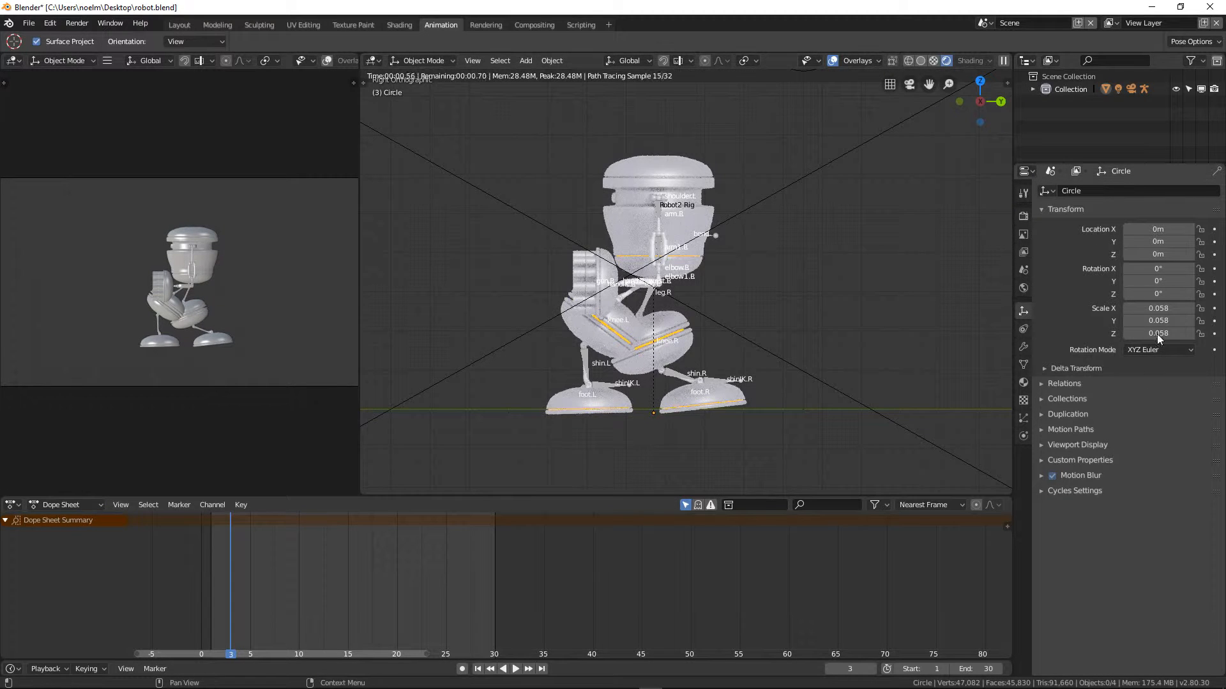
# Set the render engine to Eevee and play back the robot's walk cycle
pyautogui.click(1024, 217)
pyautogui.click(1152, 191)
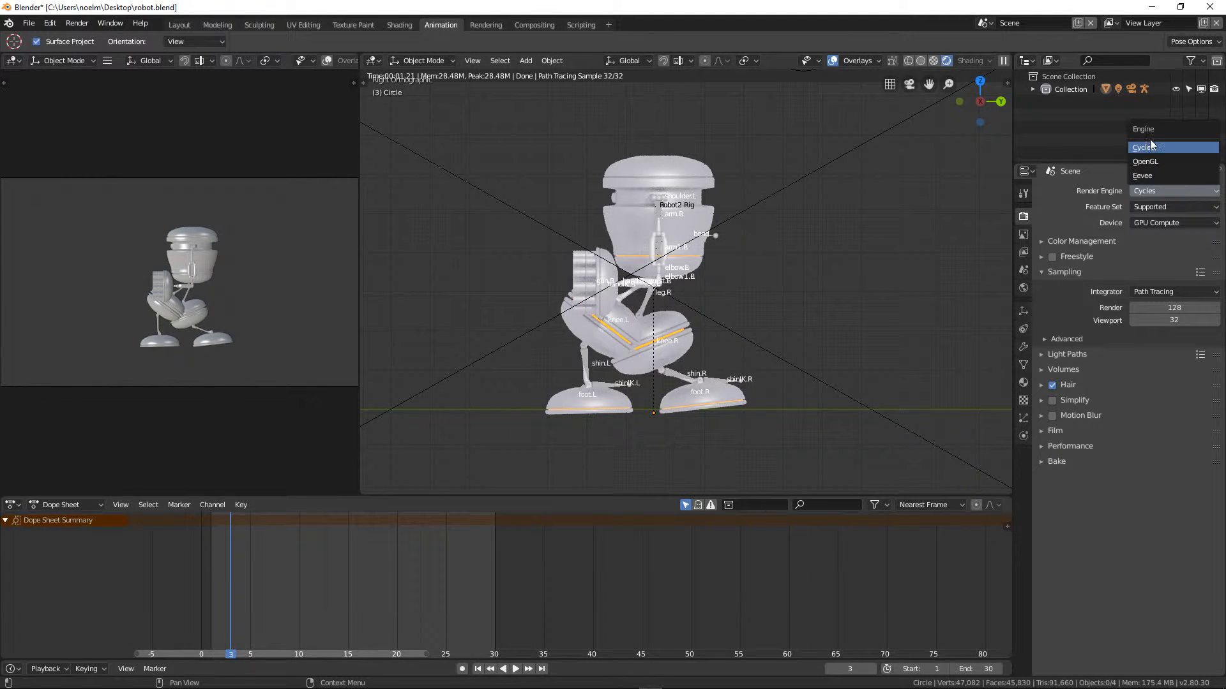
pyautogui.click(1160, 174)
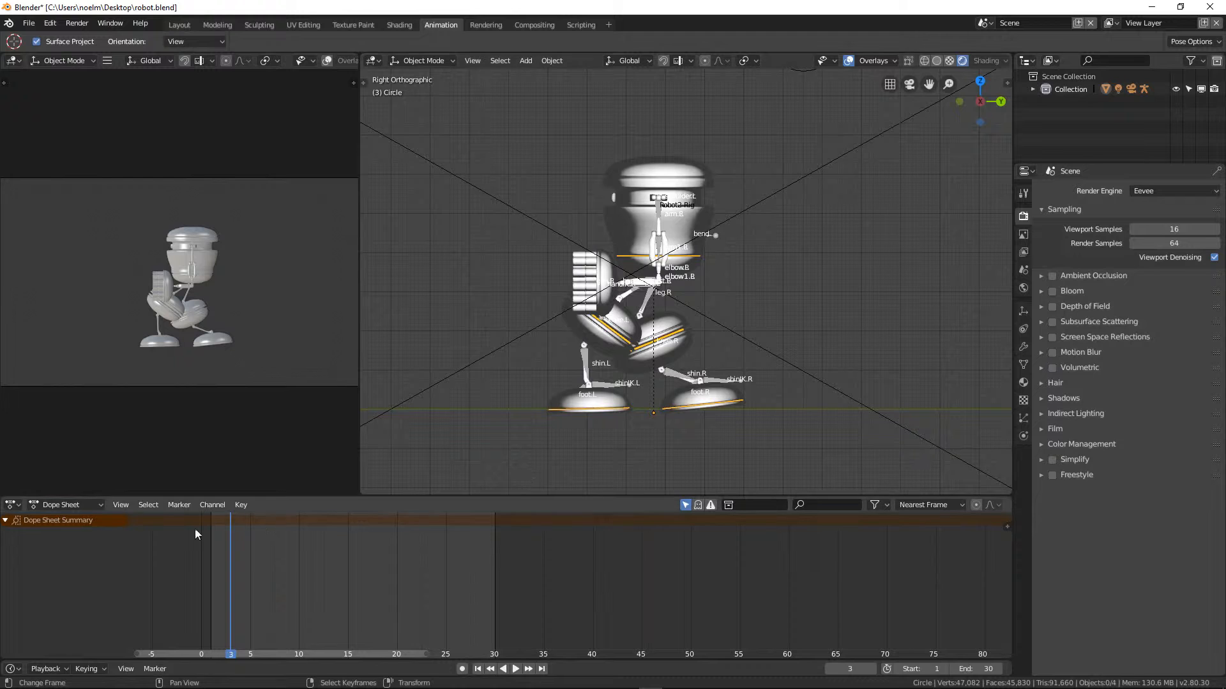
pyautogui.press('space')
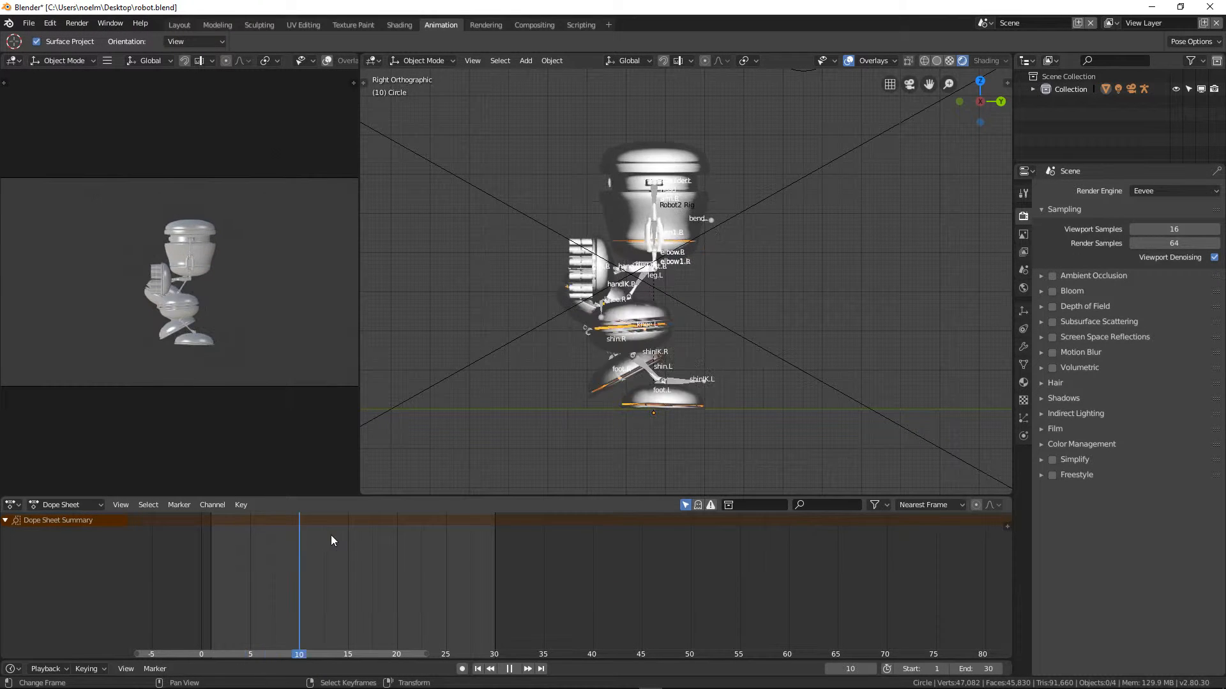
pyautogui.press('space')
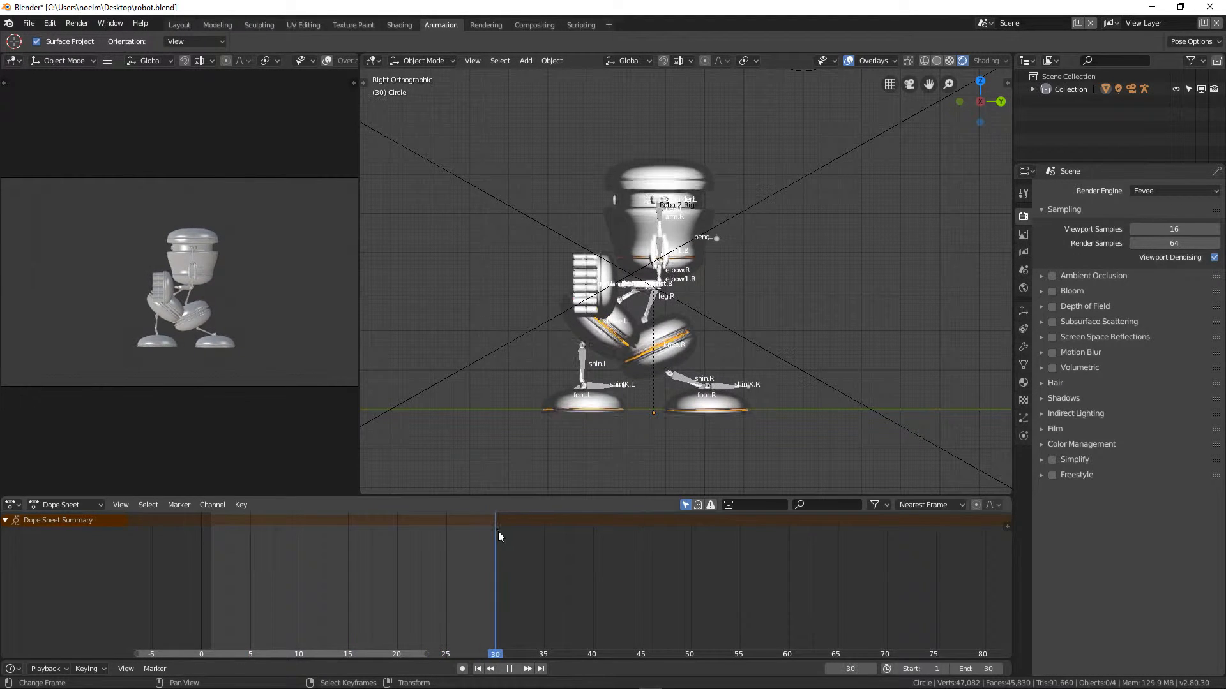
# Select the Robot2 Rig armature and scrub its keyframed animation from frame 1 to frame 15
pyautogui.click(734, 386)
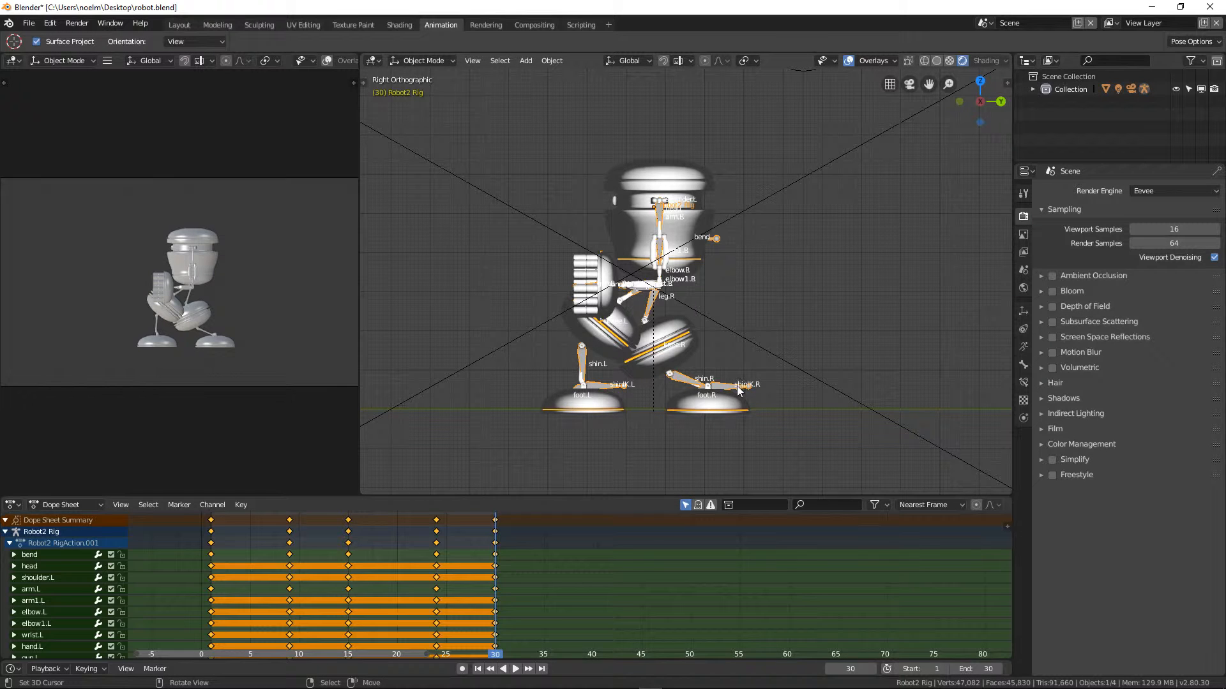
pyautogui.press('space')
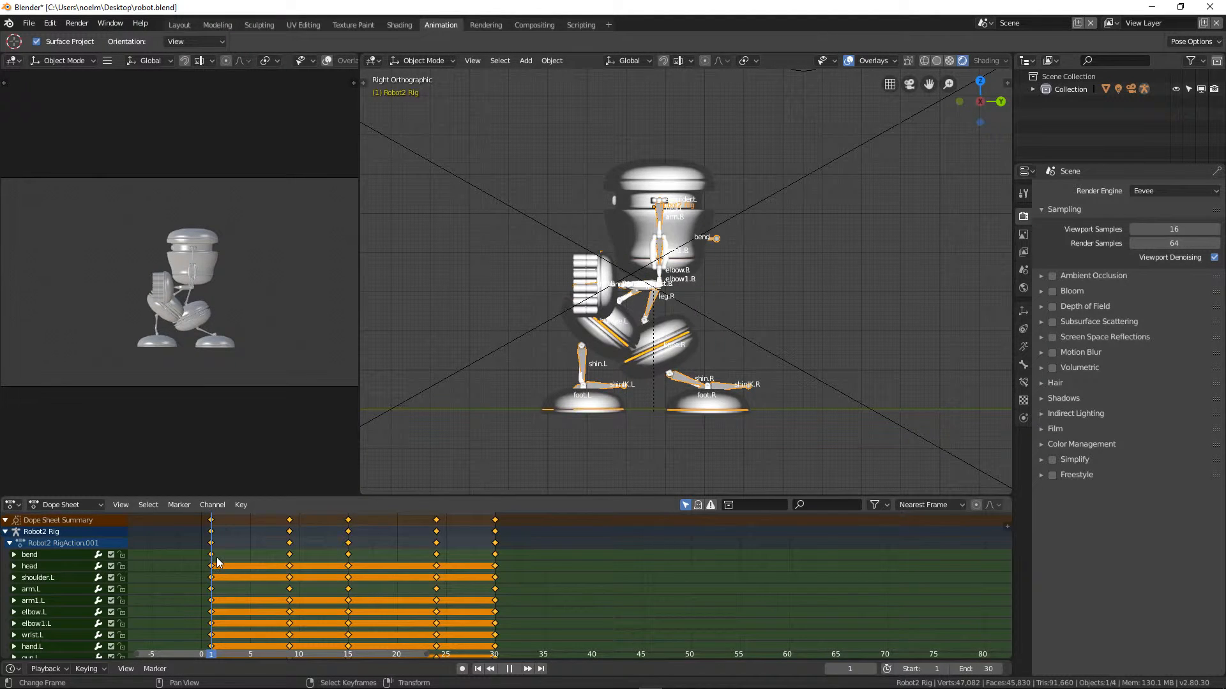
pyautogui.click(211, 559)
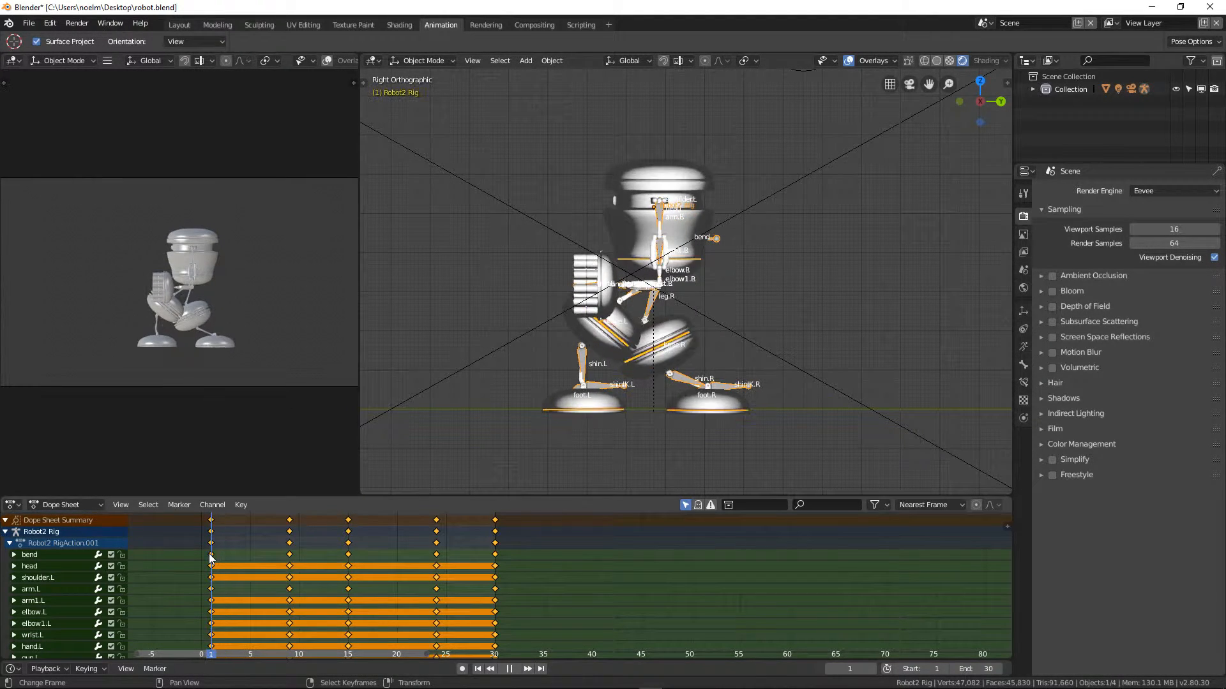
pyautogui.moveTo(230, 554); pyautogui.dragTo(348, 552)
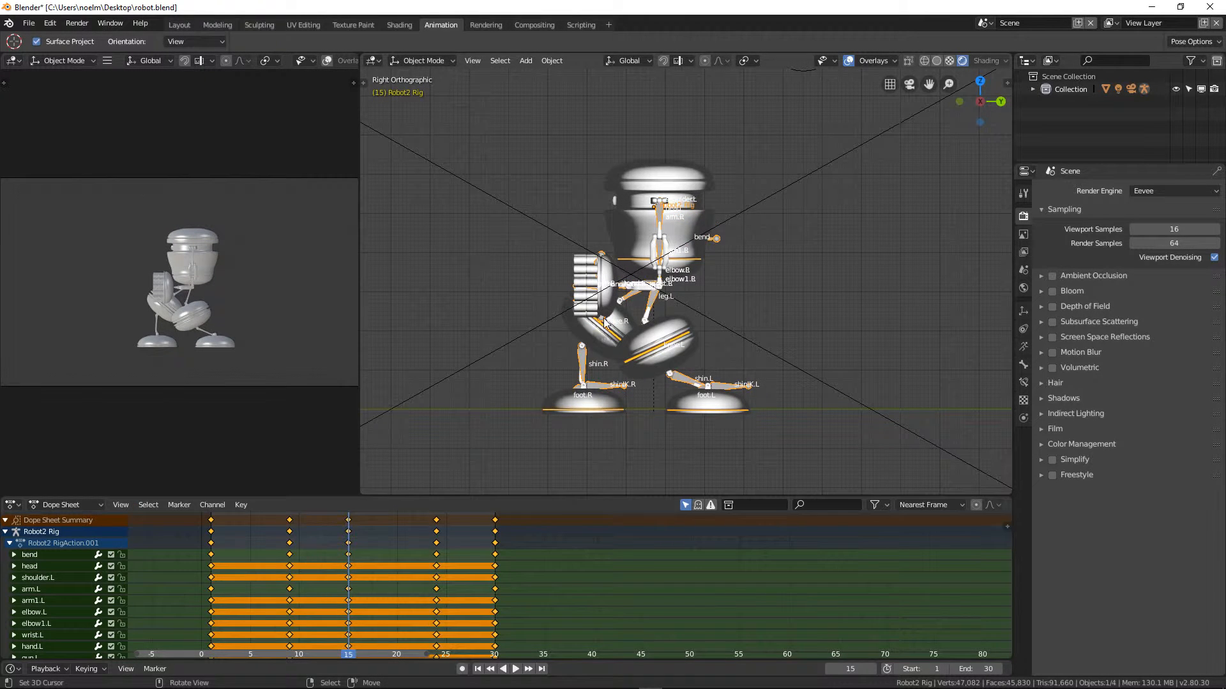
# Put the rig in Pose Mode and look up the commands for copying a pose and pasting it flipped
pyautogui.click(552, 61)
pyautogui.click(64, 61)
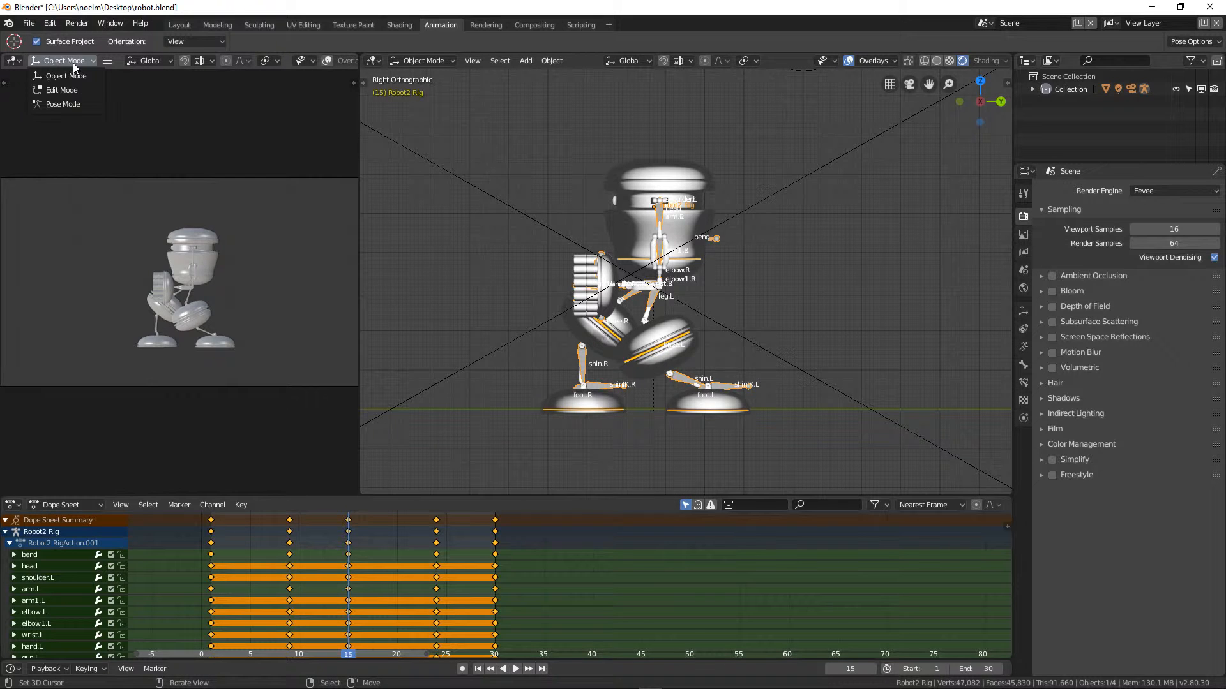
pyautogui.click(62, 105)
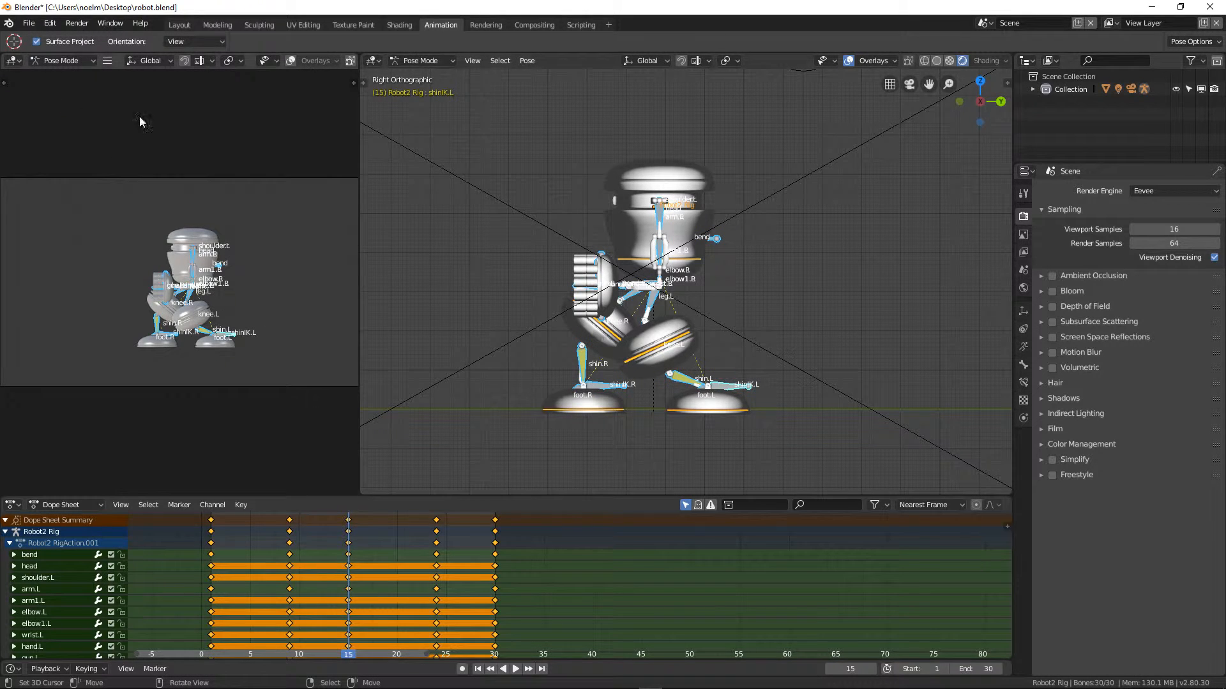
pyautogui.click(526, 60)
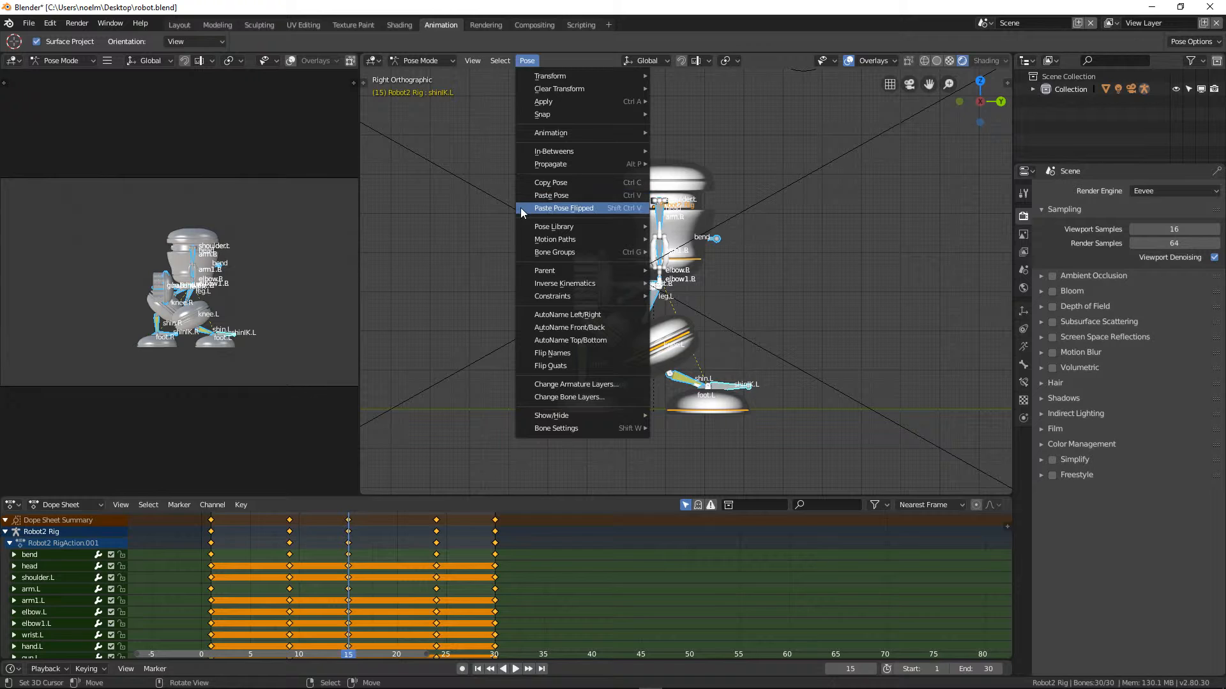
pyautogui.click(645, 212)
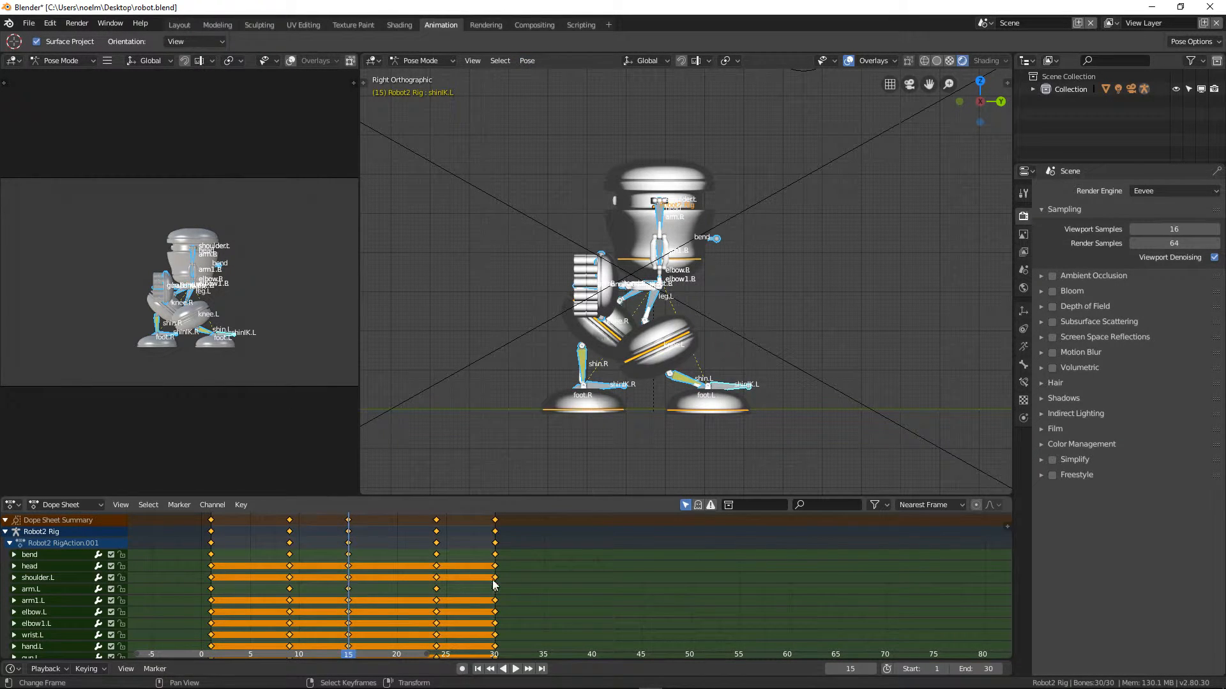
# Examine the rig's poses at frames 30 and 24, and play the walk cycle from an angled view
pyautogui.click(497, 545)
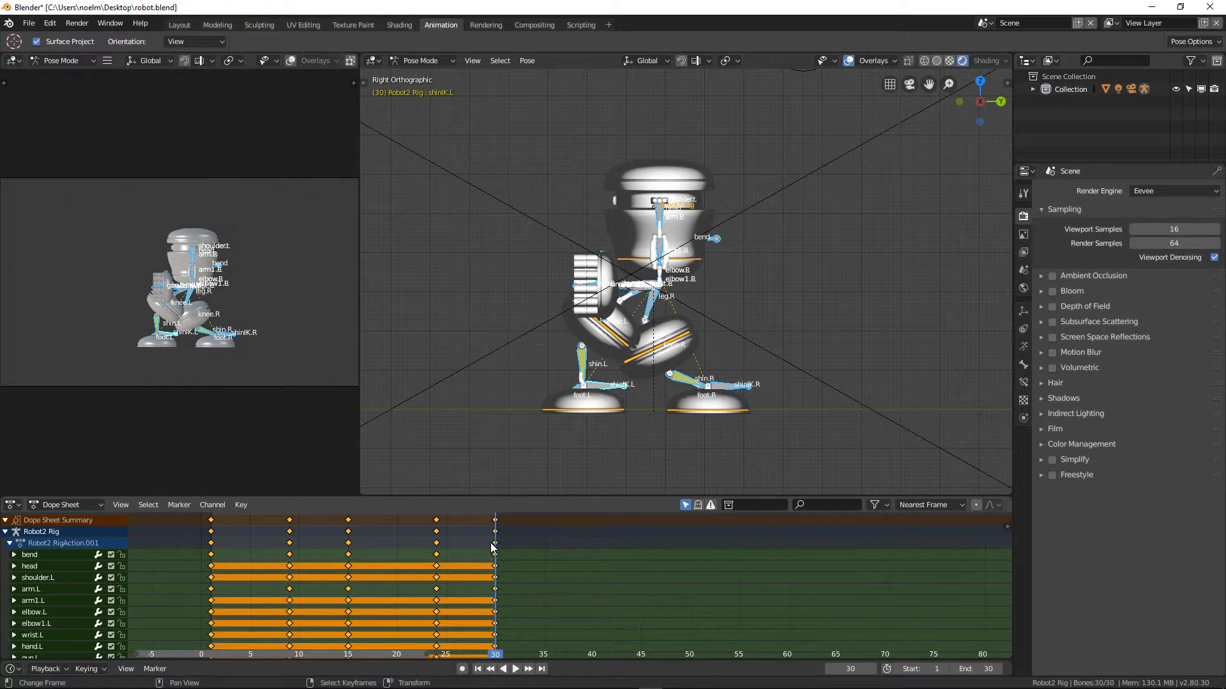
pyautogui.click(436, 544)
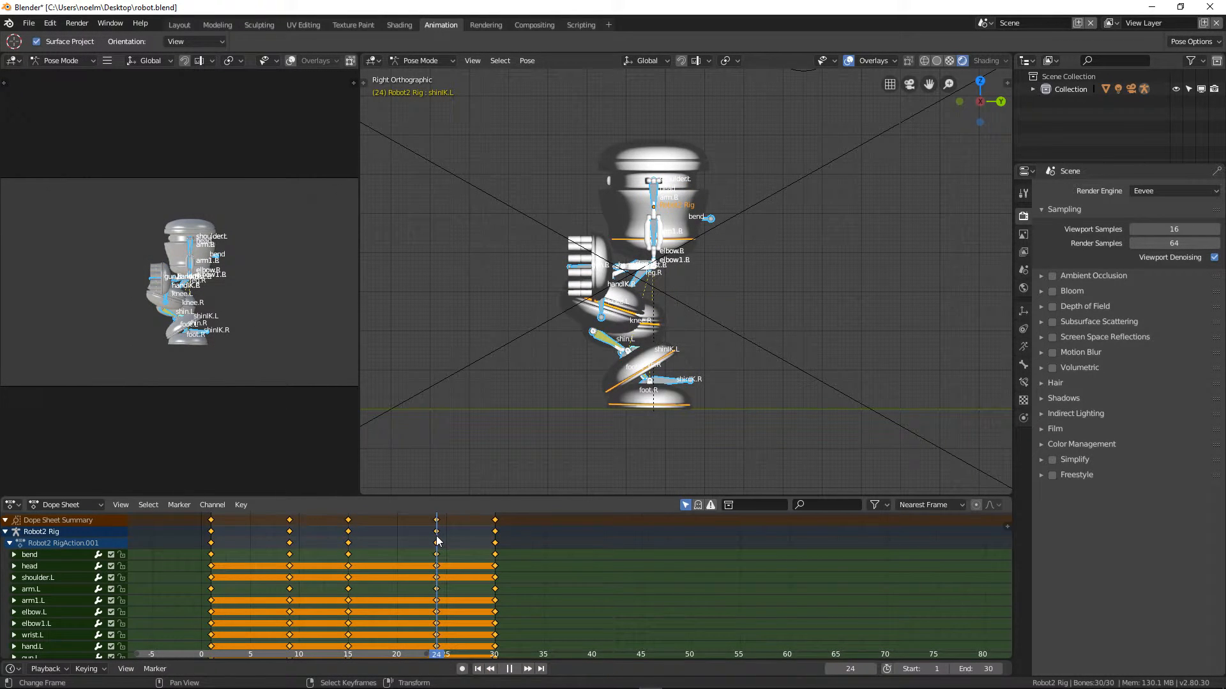
pyautogui.moveTo(451, 395); pyautogui.dragTo(549, 409, button='middle')
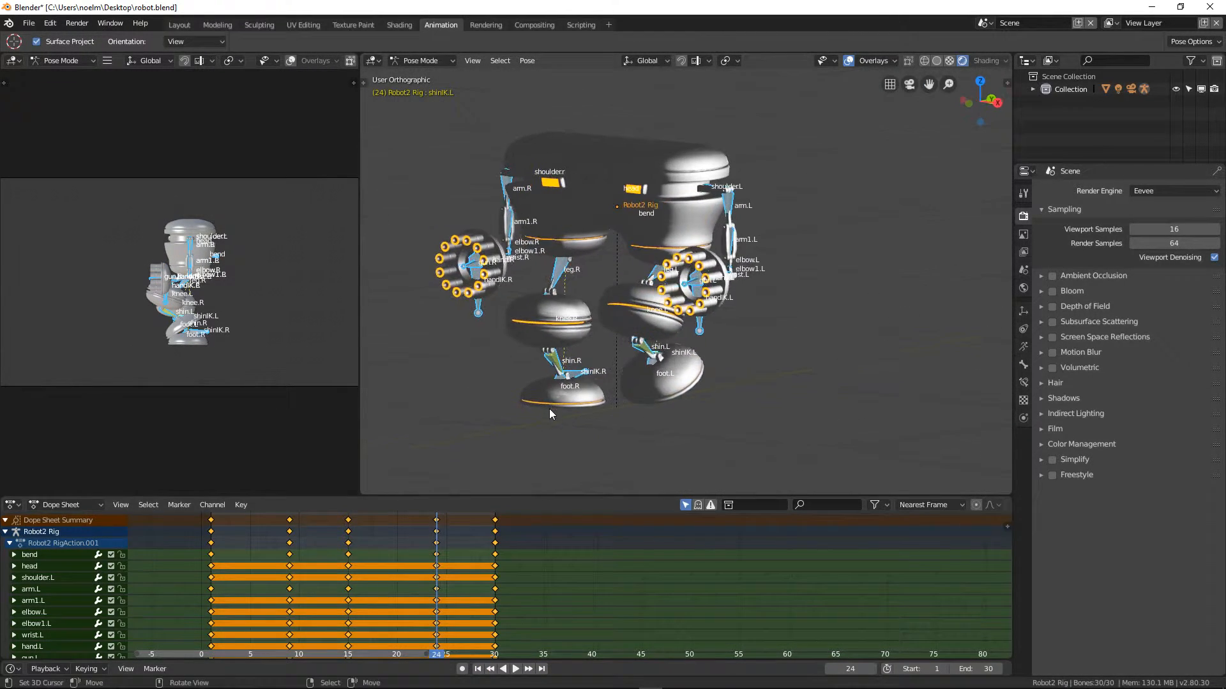
pyautogui.press('space')
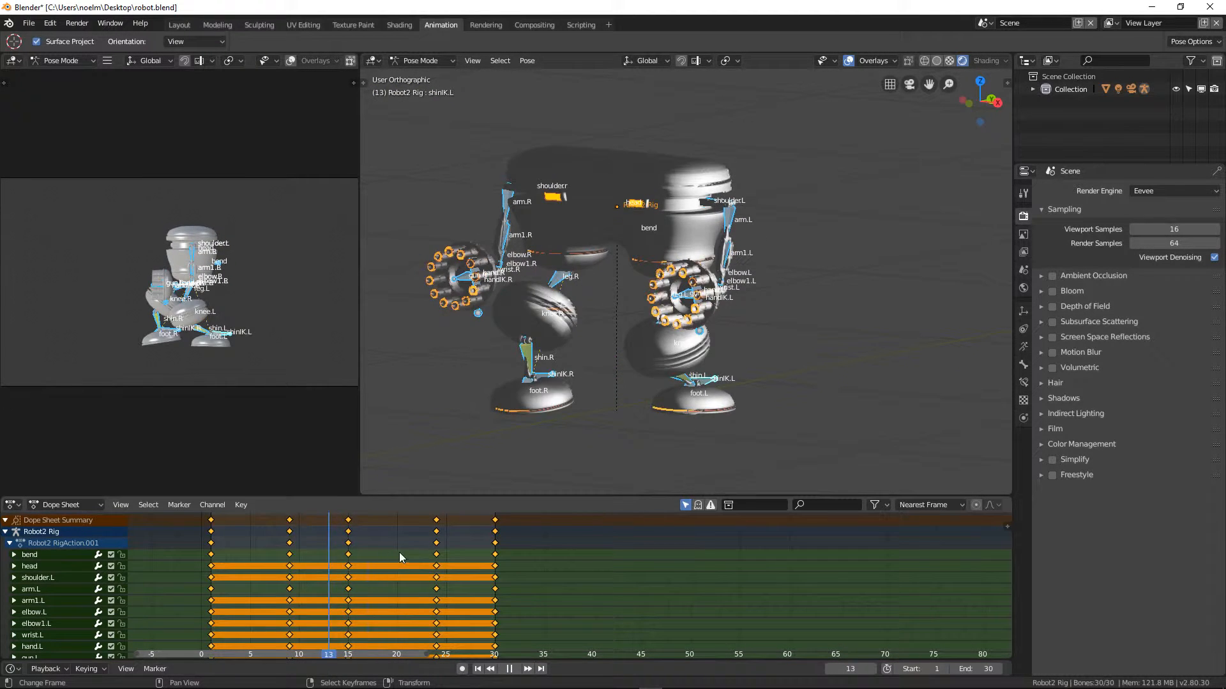
pyautogui.press('space')
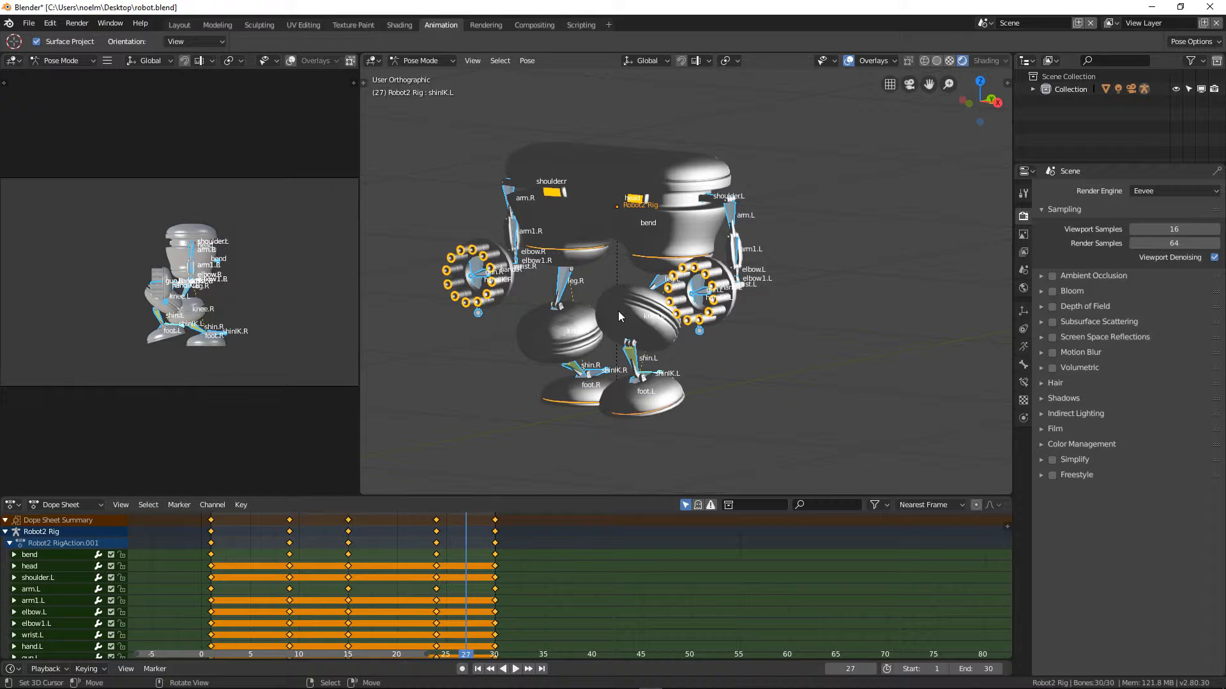
# Return to the right orthographic view and switch the rig back to Object Mode
pyautogui.press('KP_3')
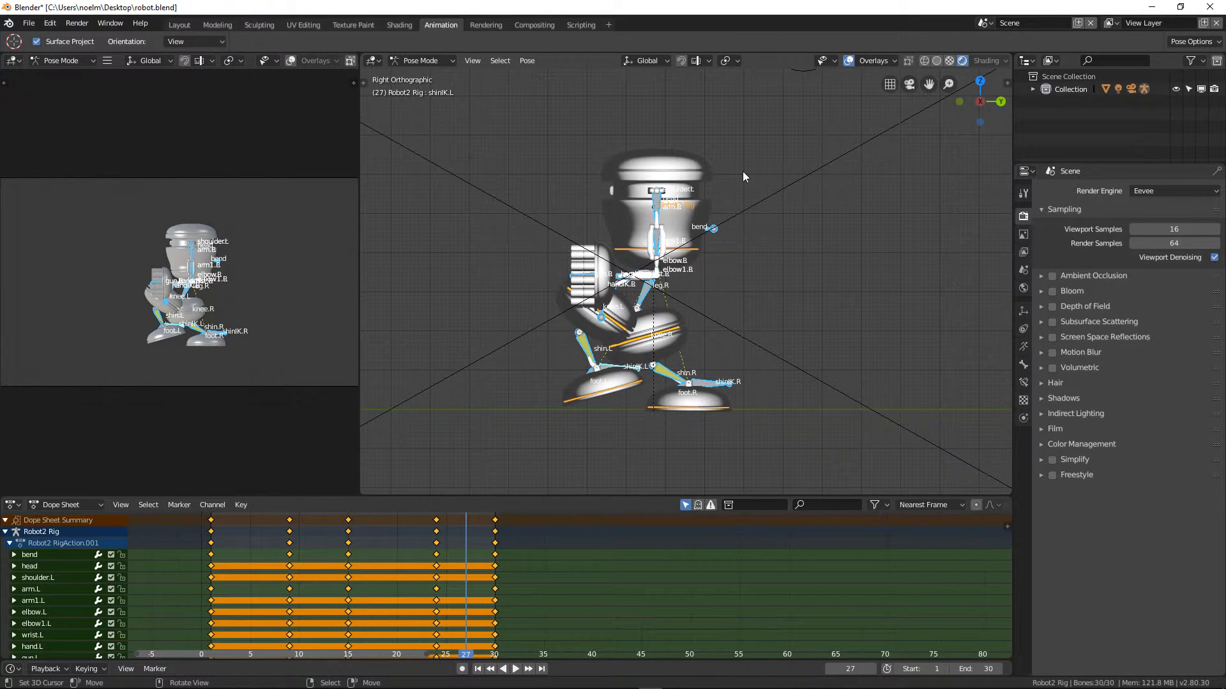
pyautogui.click(434, 60)
pyautogui.click(447, 78)
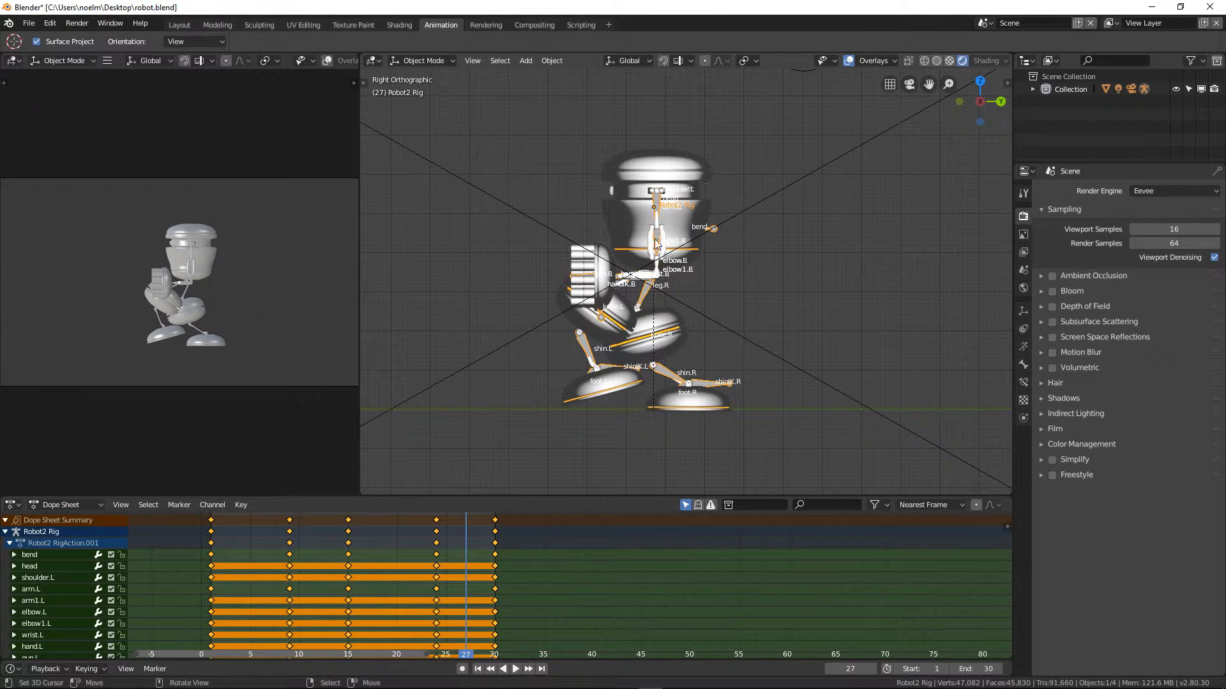
# Select the scene camera, show its lens settings and look through the camera
pyautogui.moveTo(590, 263); pyautogui.dragTo(632, 313, button='middle')
pyautogui.scroll(-5, 632, 313)
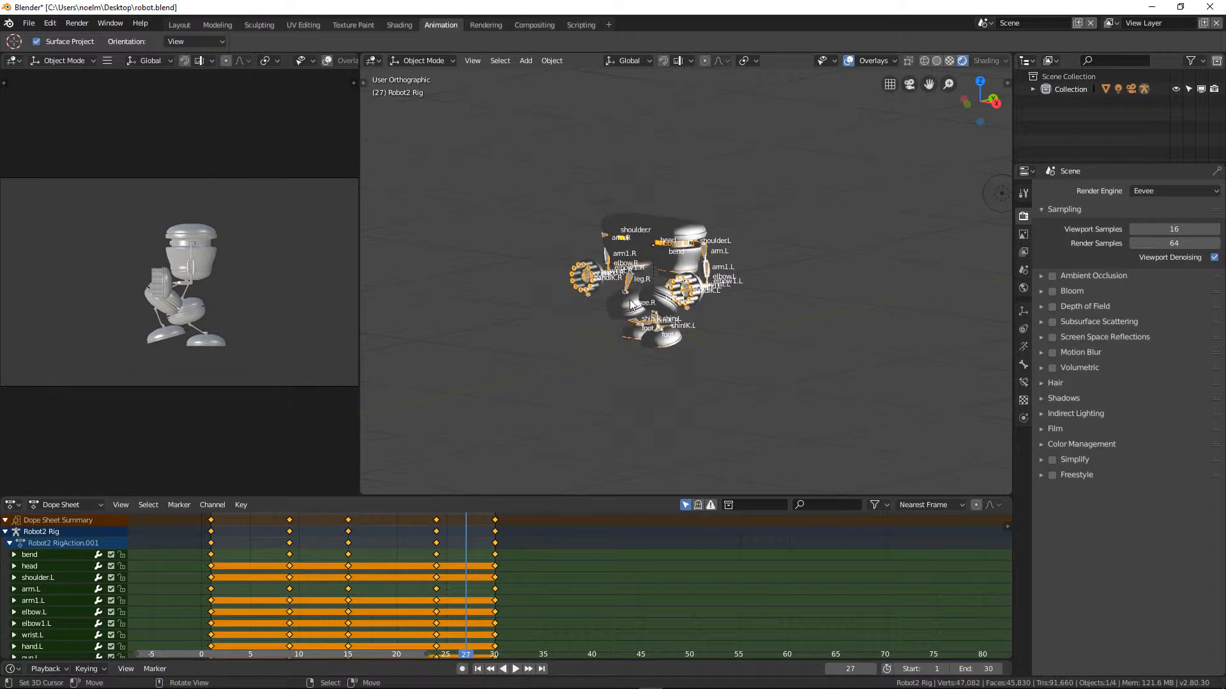
pyautogui.click(894, 285)
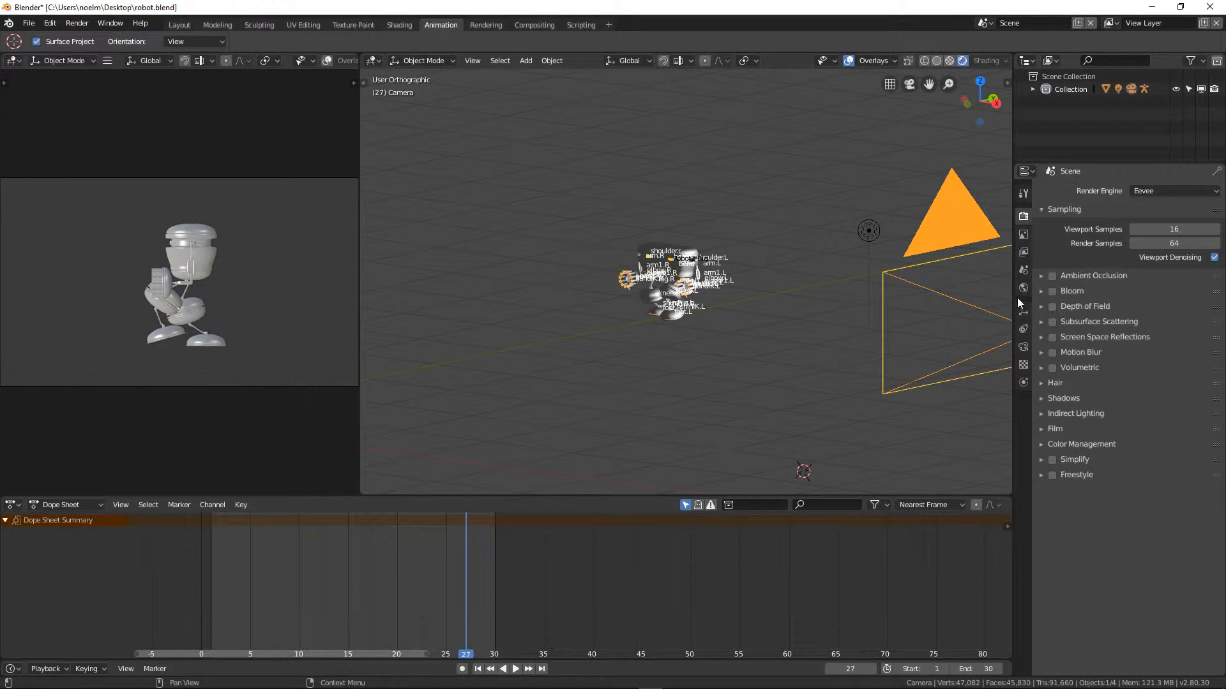
pyautogui.click(1024, 347)
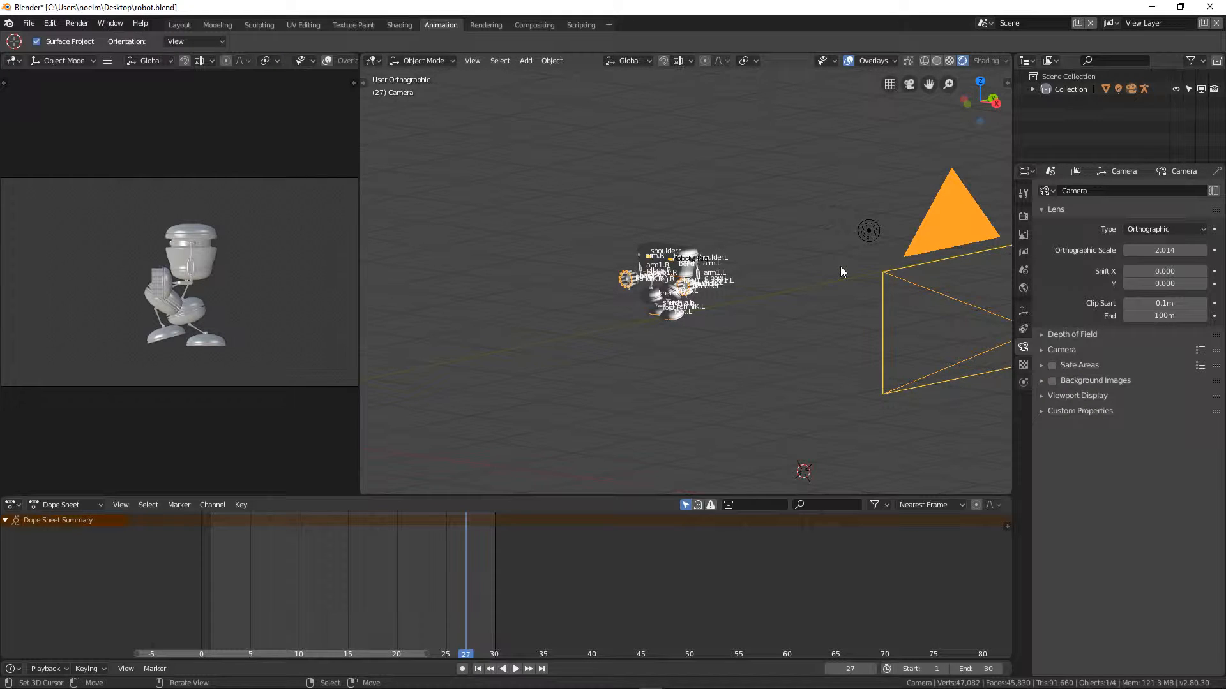
pyautogui.press('KP_0')
pyautogui.scroll(3, 785, 268)
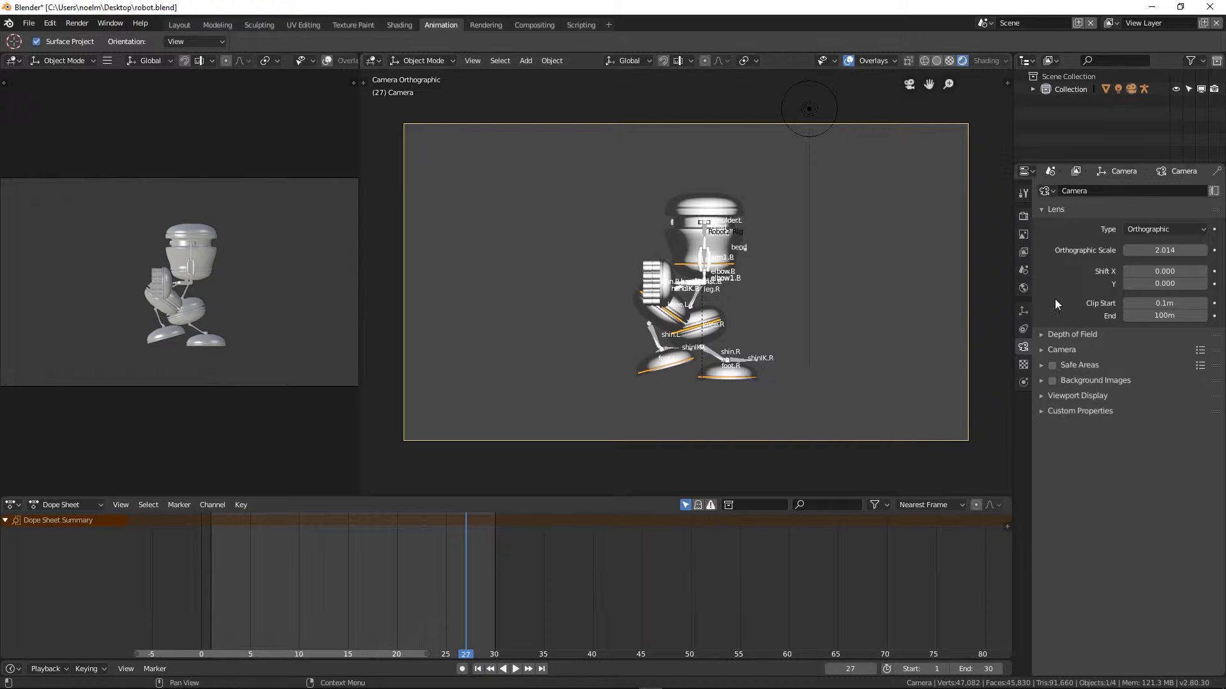
# Keep the camera type Orthographic, set its orthographic scale to 1.614, and play the animation to check the framing
pyautogui.click(1155, 230)
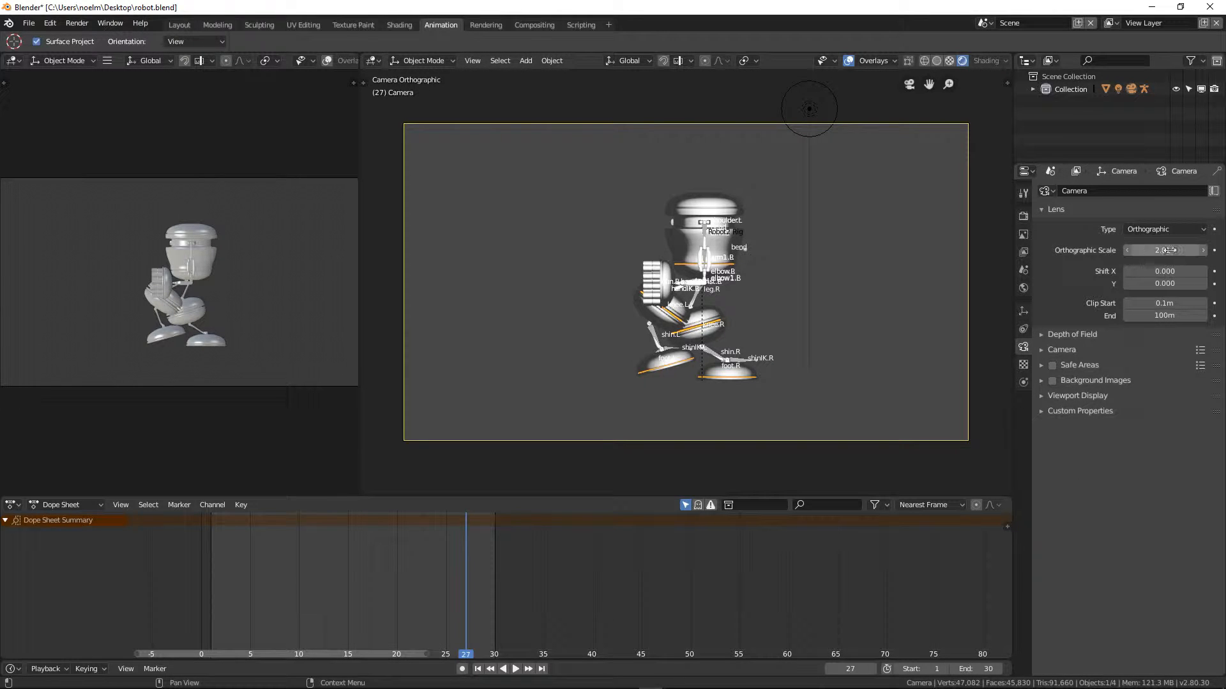
pyautogui.moveTo(1164, 251); pyautogui.dragTo(1121, 250)
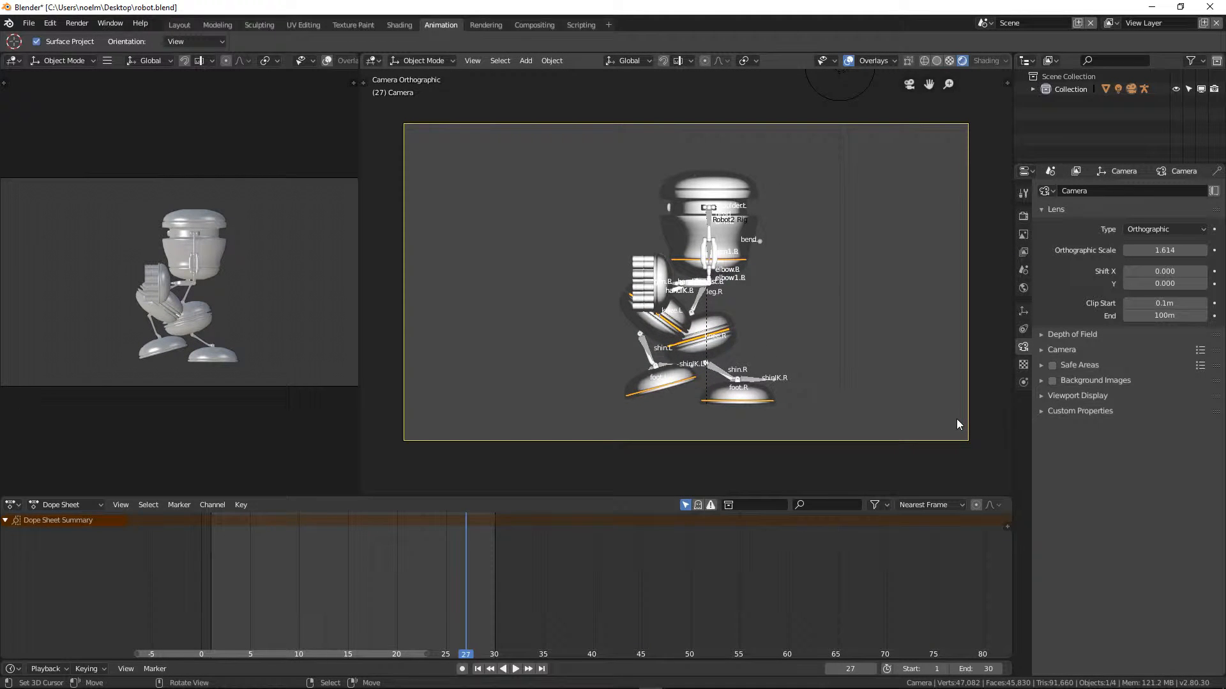
pyautogui.press('space')
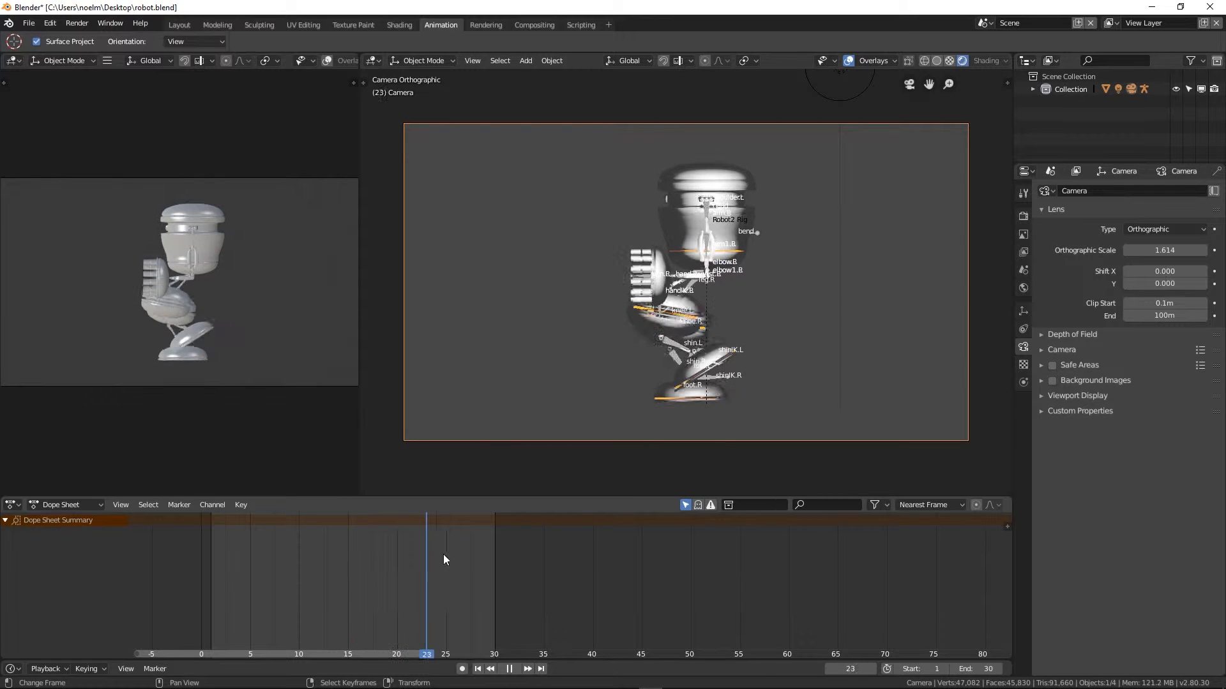
pyautogui.press('space')
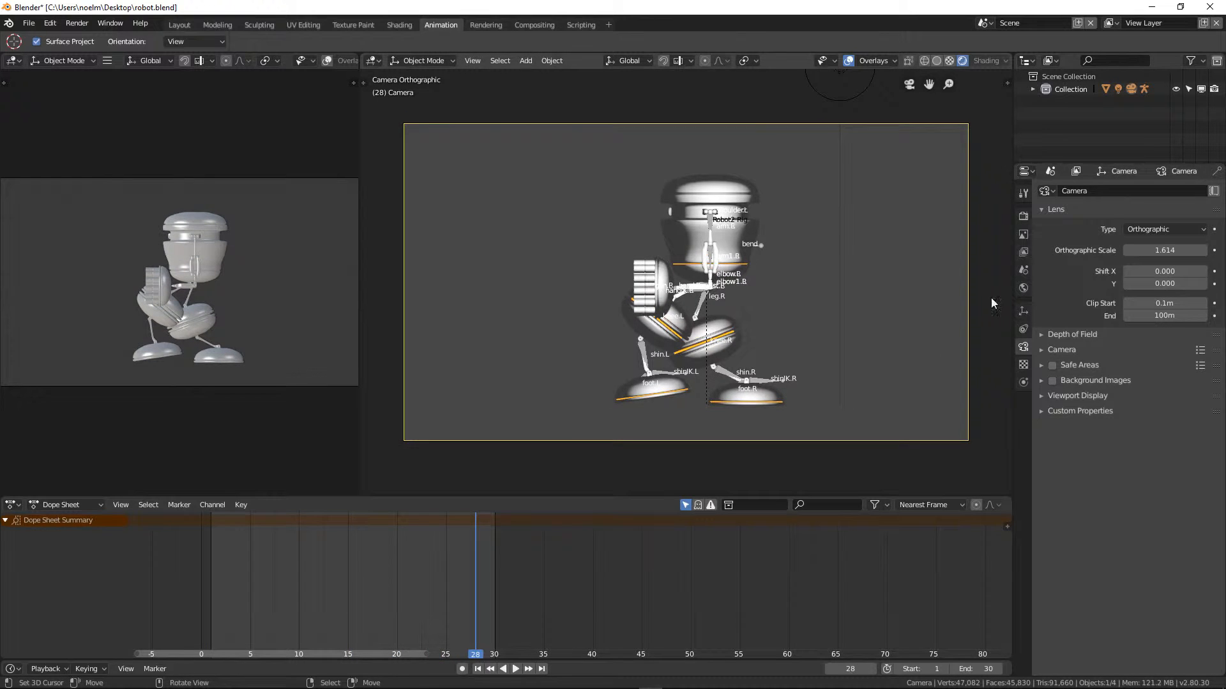
# Set the render engine to Cycles and switch to the Rendering workspace
pyautogui.click(1024, 216)
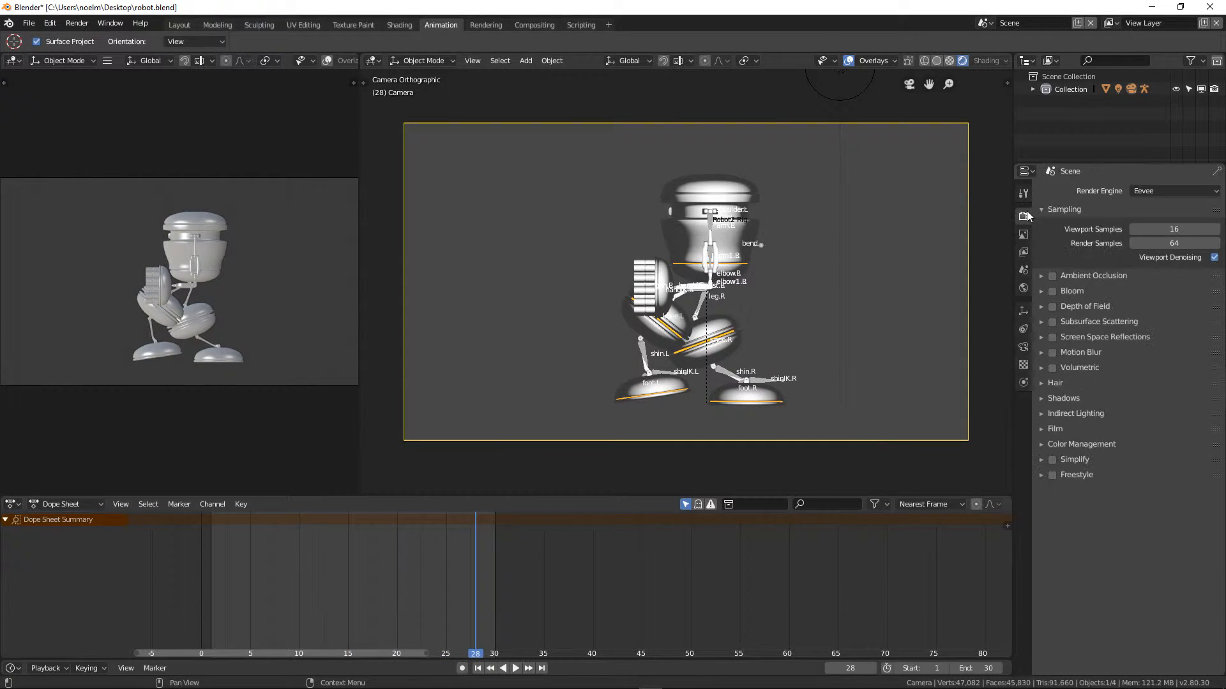
pyautogui.click(1152, 191)
pyautogui.click(1154, 148)
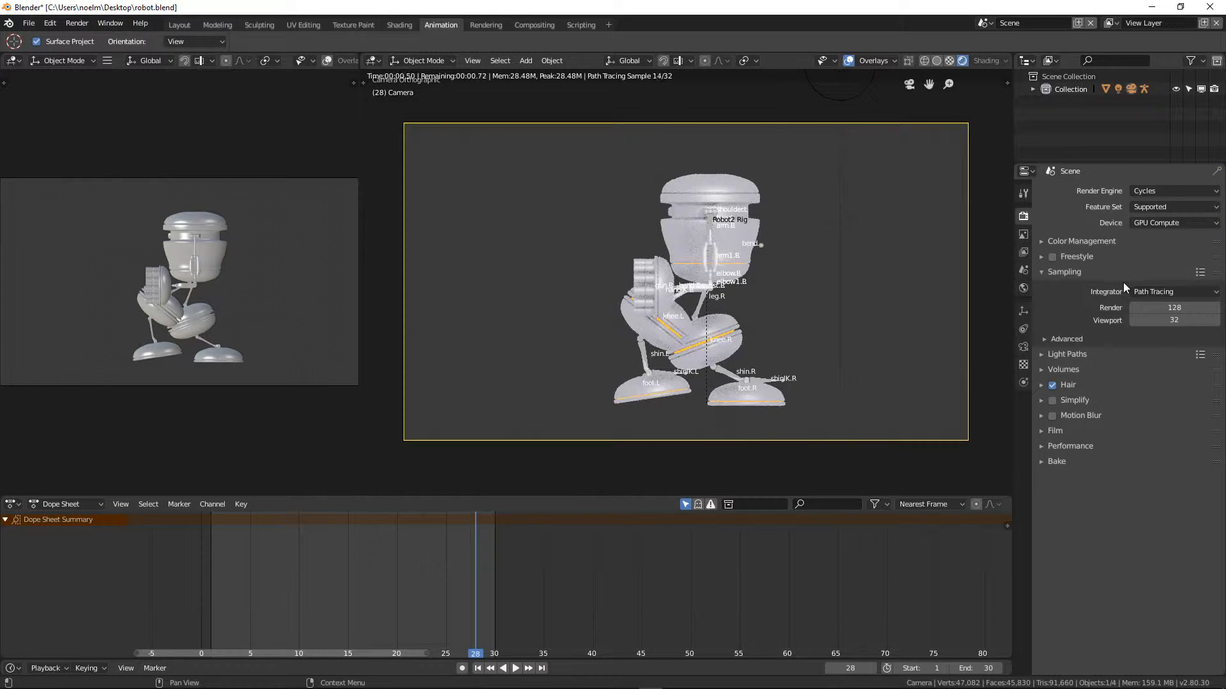
pyautogui.click(475, 24)
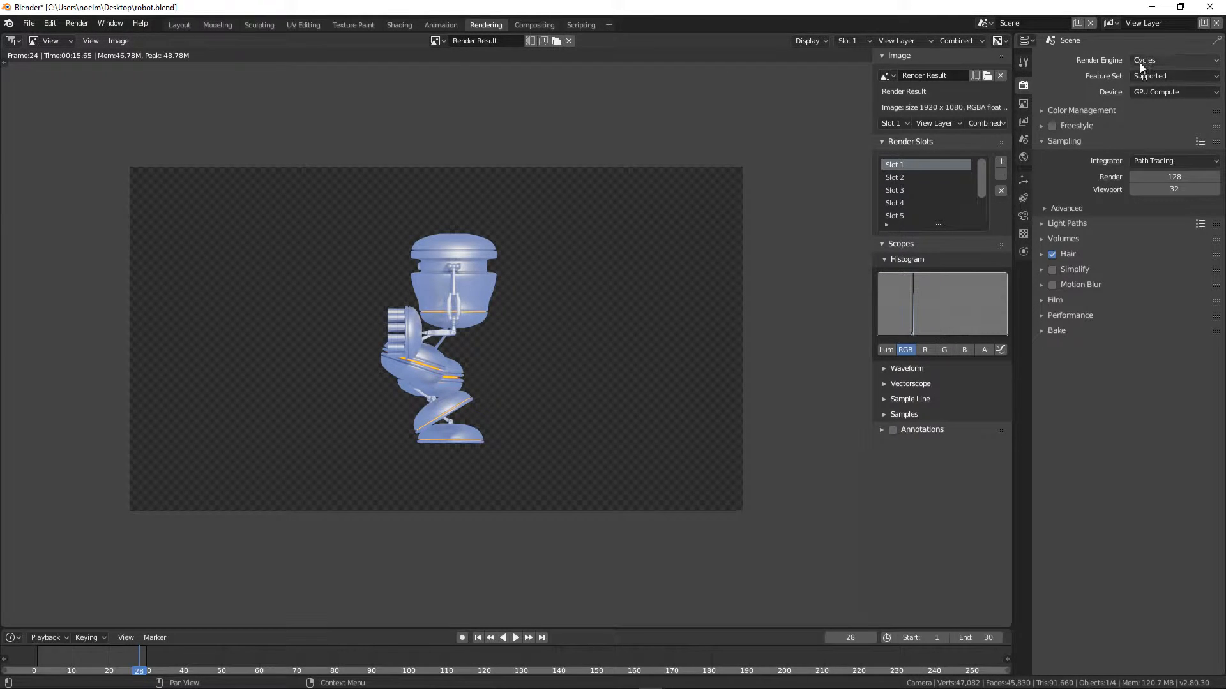
# Review the Cycles settings for film transparency, Simplify, and performance threads and tiles
pyautogui.click(1038, 299)
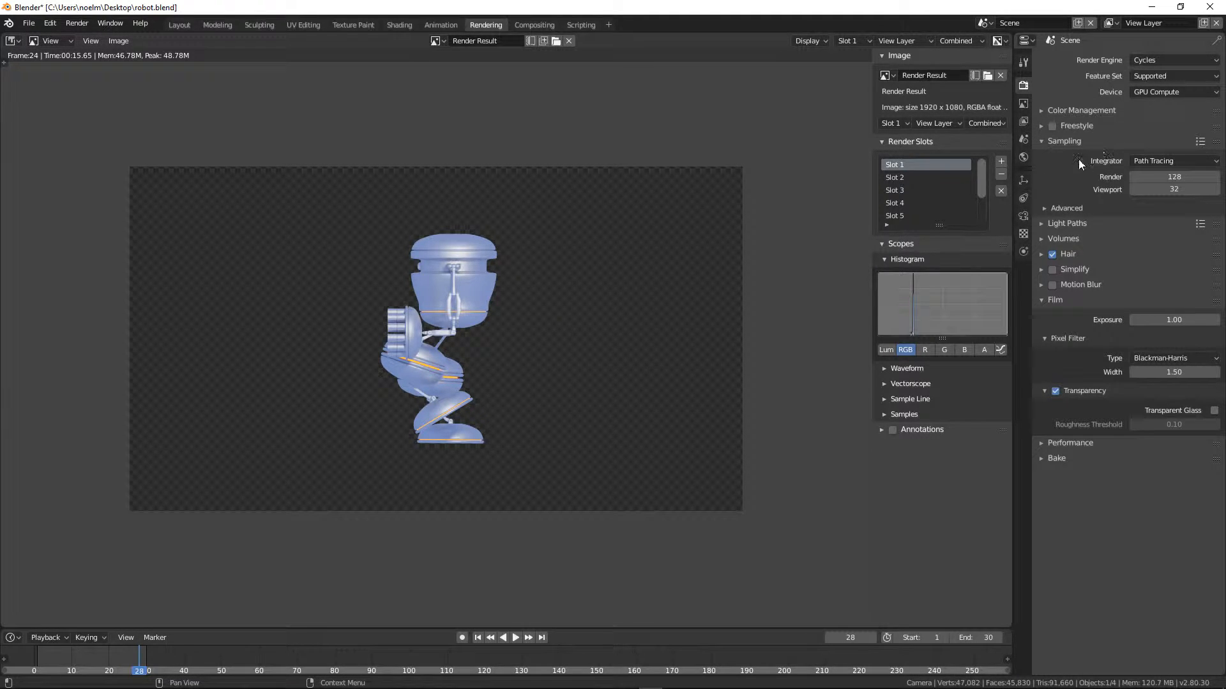
pyautogui.click(1041, 269)
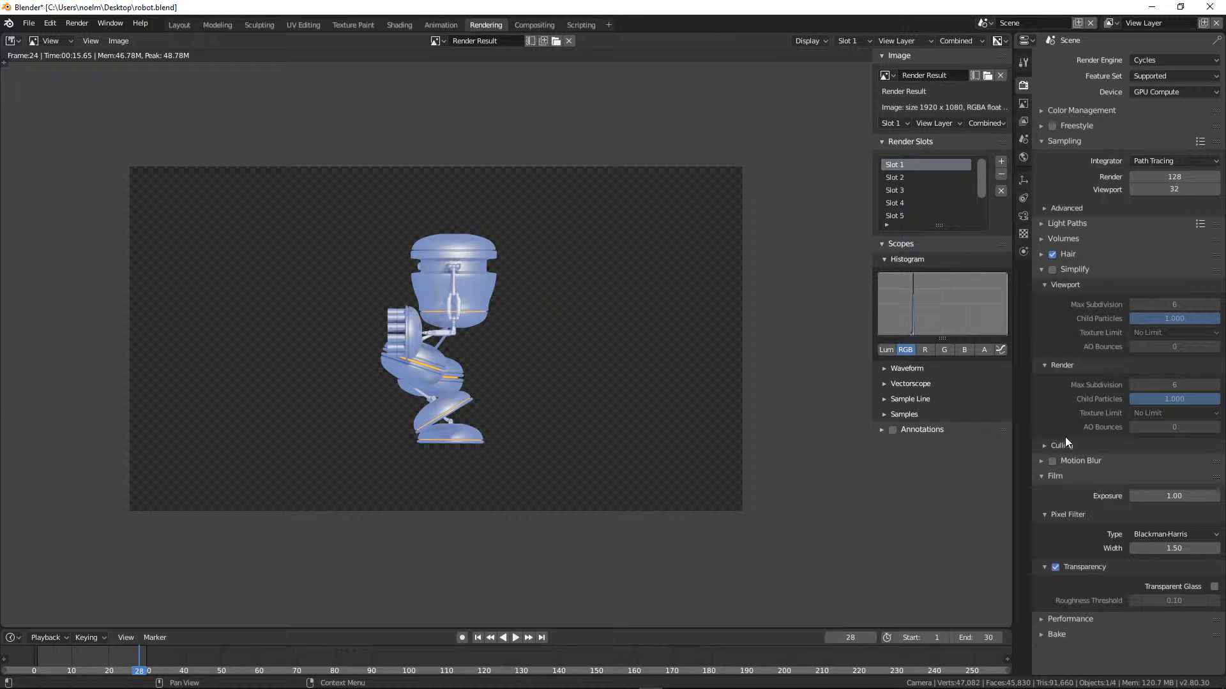
pyautogui.click(1041, 619)
pyautogui.scroll(-5, 1074, 609)
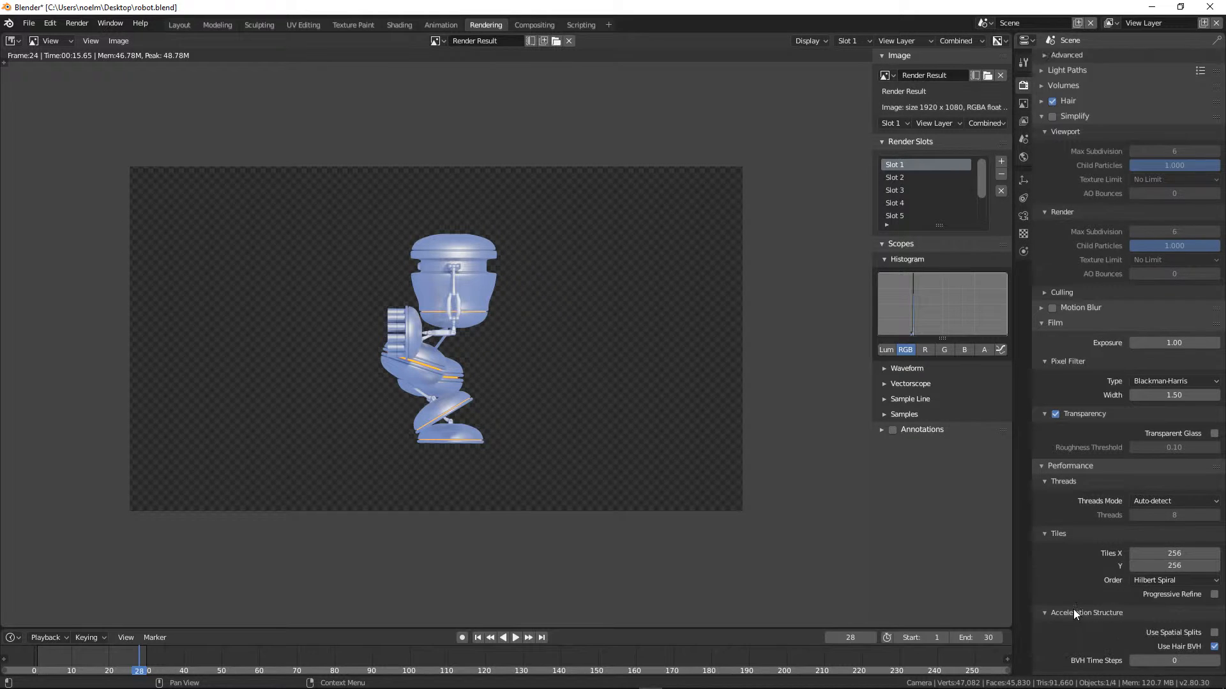
pyautogui.scroll(-1, 1073, 610)
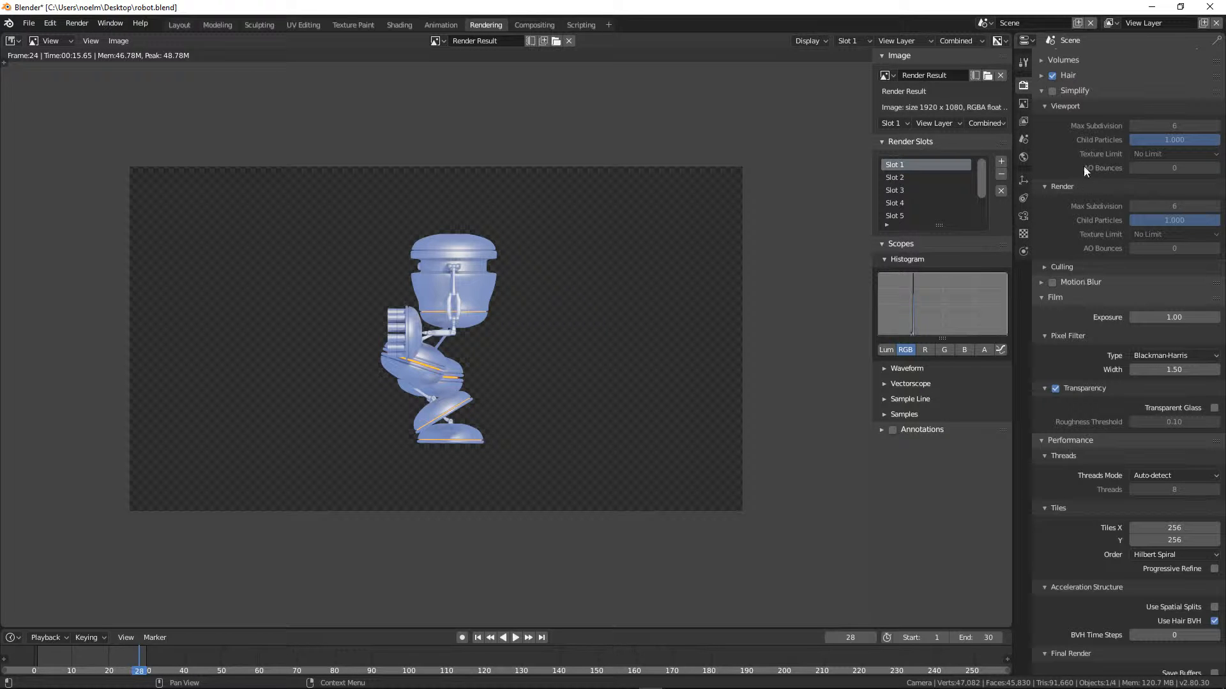
# Keep the output resolution at 1920 px wide and set the resolution percentage to 50%
pyautogui.click(1023, 104)
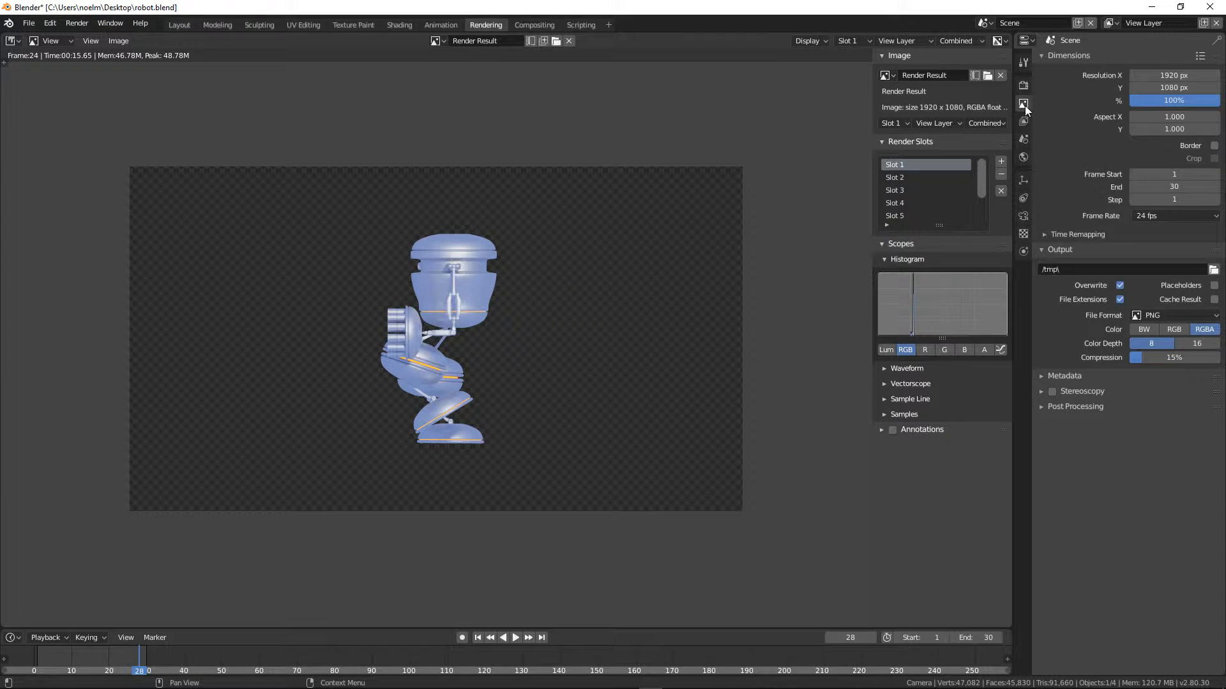
pyautogui.click(1168, 76)
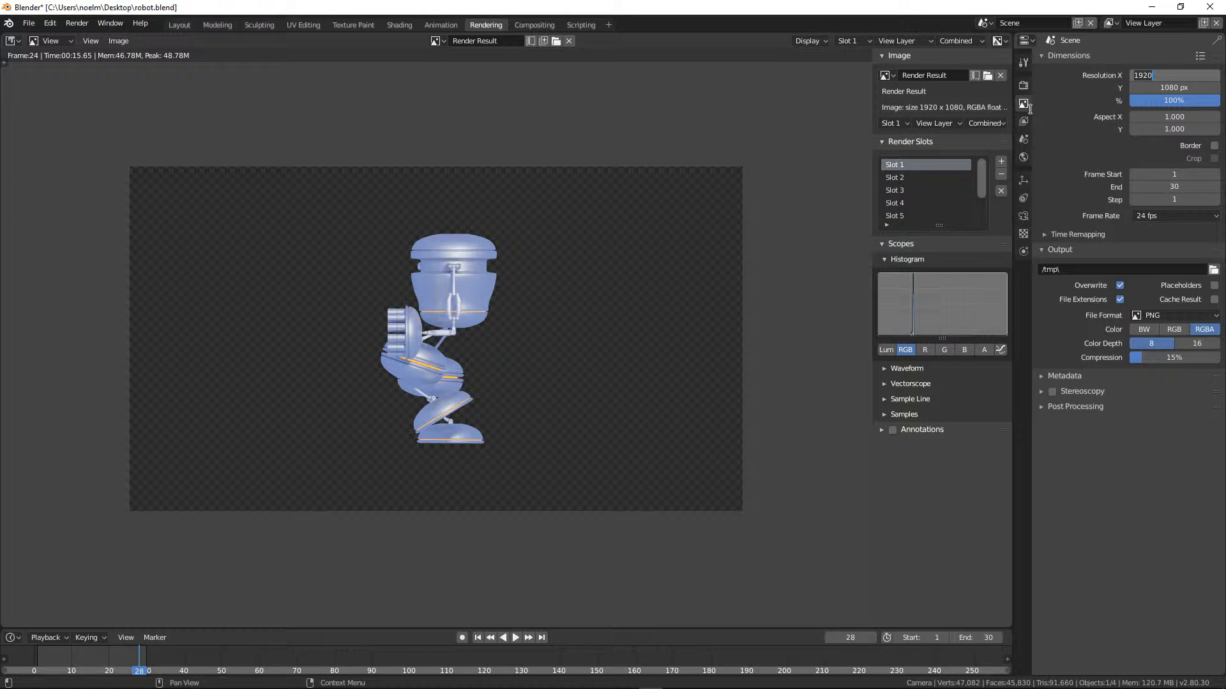
pyautogui.press('Return')
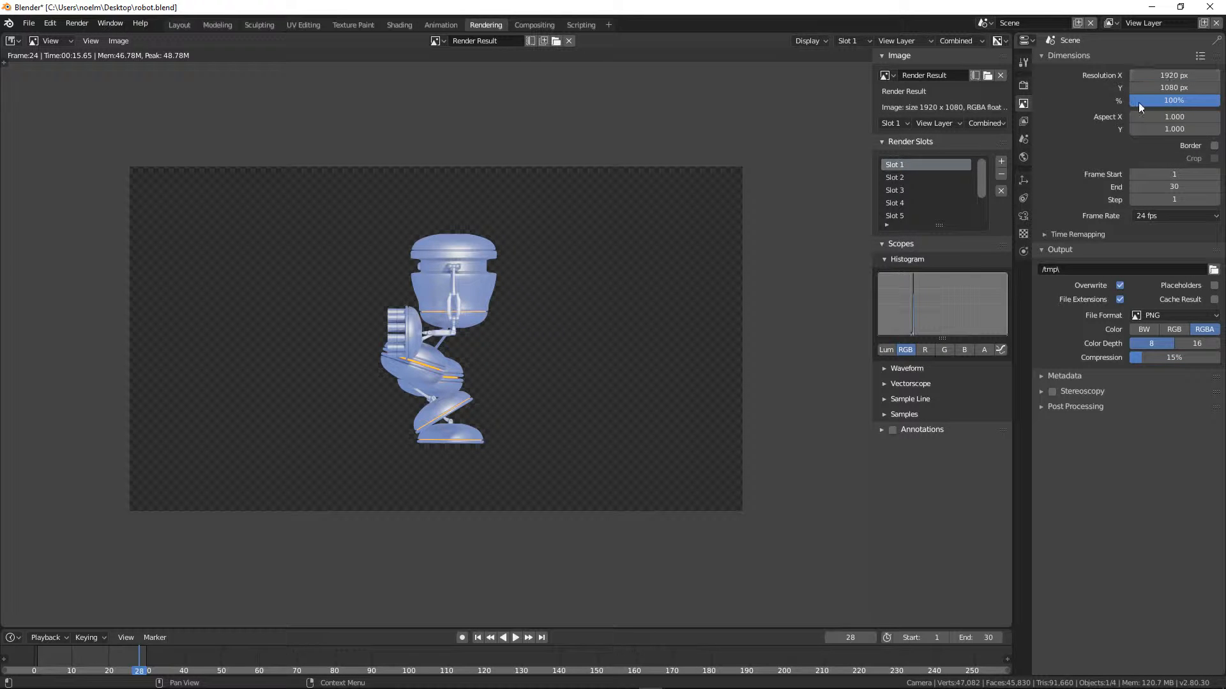
pyautogui.click(1160, 102)
pyautogui.write('50')
pyautogui.press('Return')
# Browse to the Desktop for the render output location and create a folder there named Boss Sprites
pyautogui.click(1214, 270)
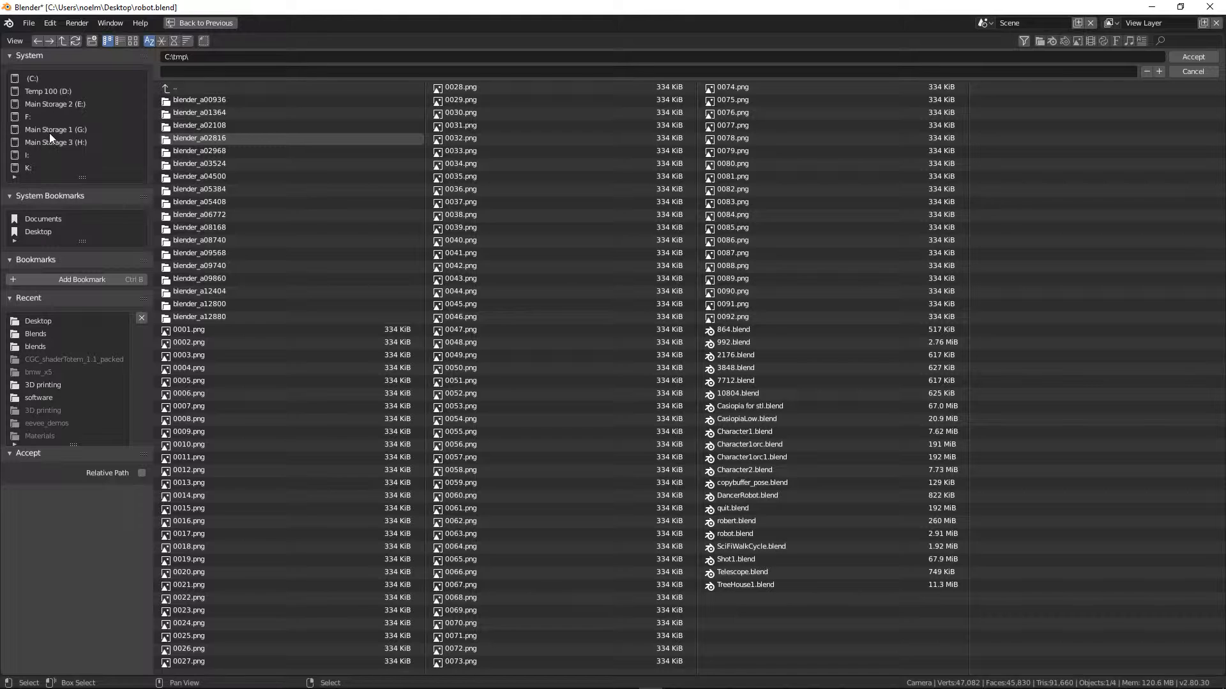
pyautogui.click(42, 232)
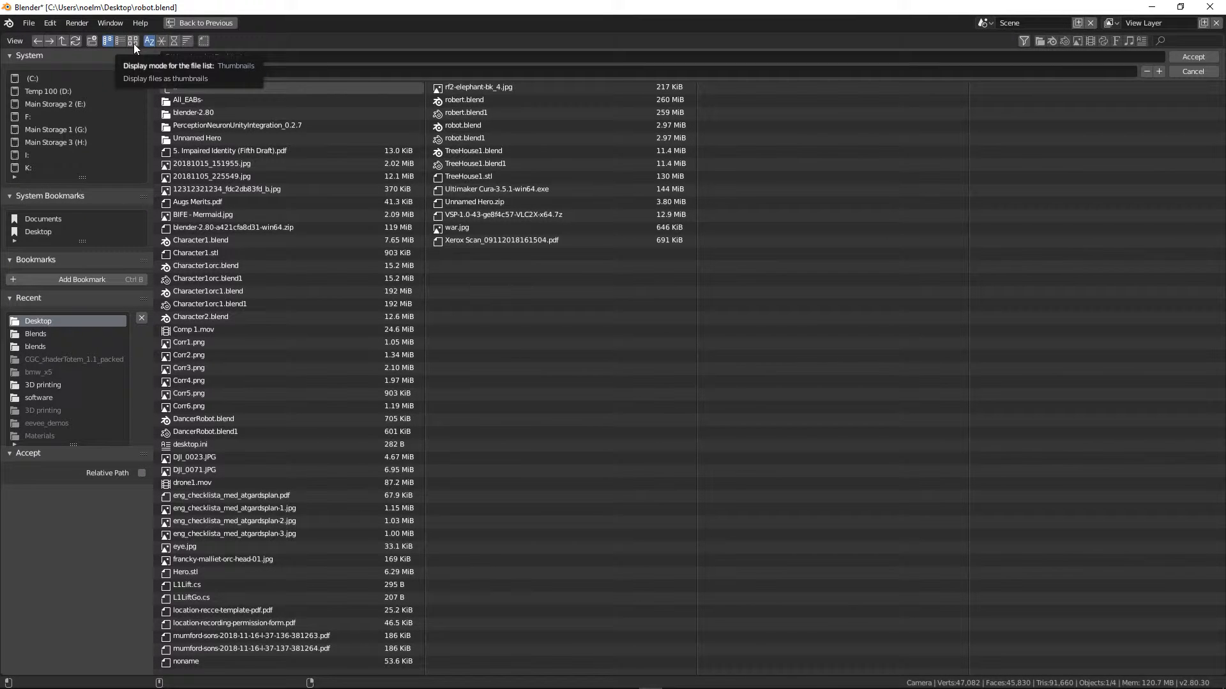
pyautogui.click(91, 42)
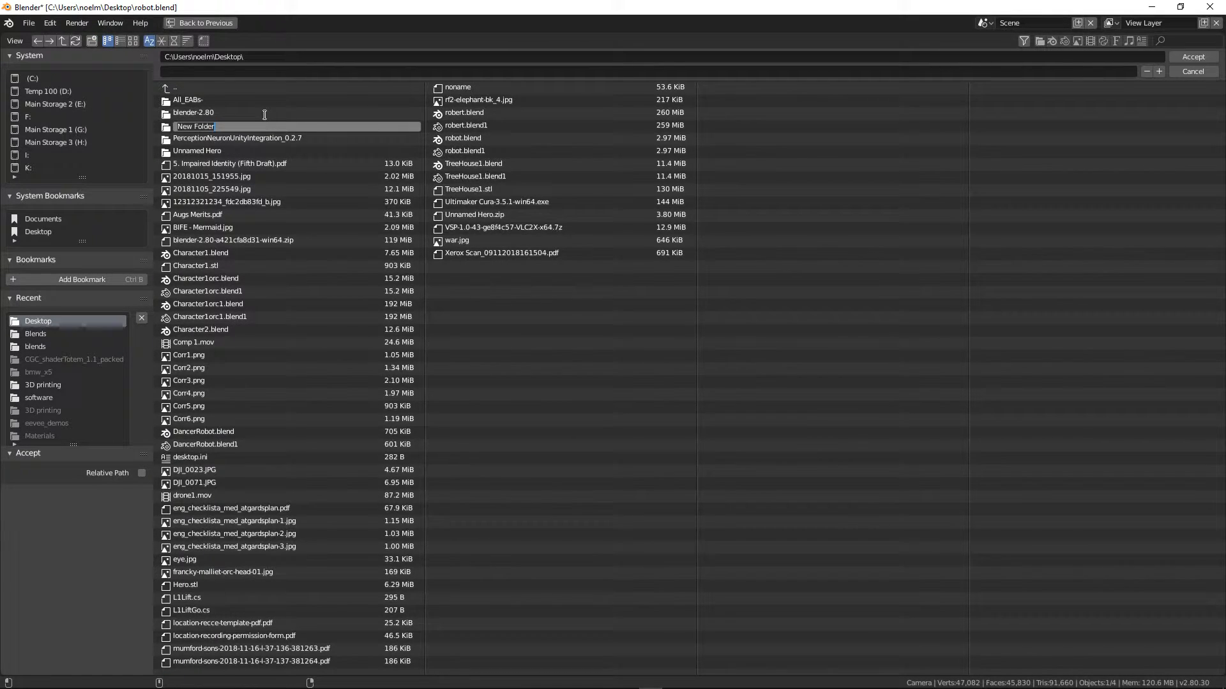
pyautogui.write('Boss')
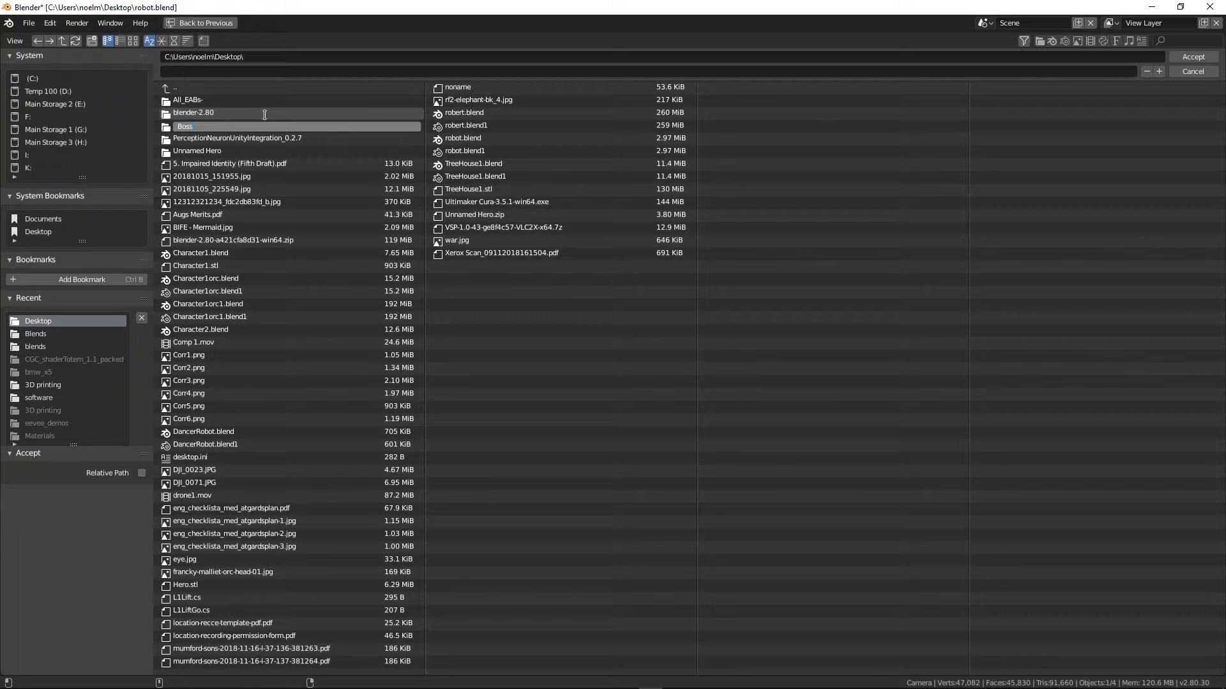
pyautogui.write(' Sprites')
pyautogui.click(1206, 56)
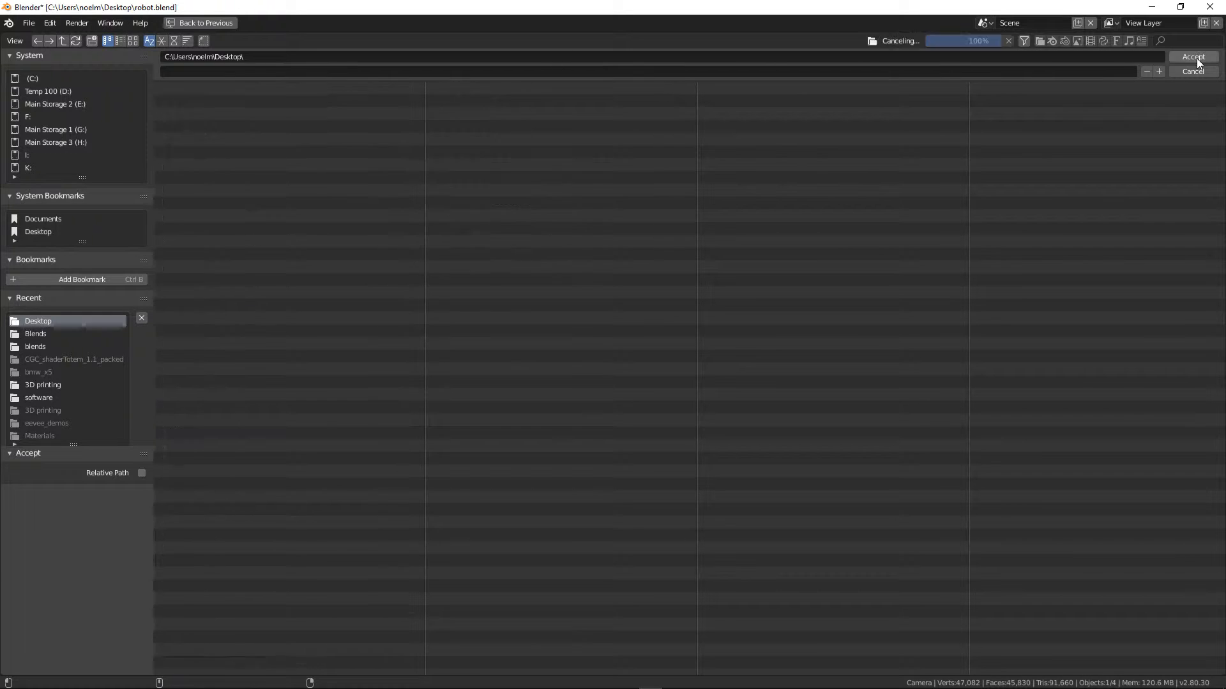
# Enter boss as the output file name on the Desktop and accept the output path
pyautogui.click(753, 71)
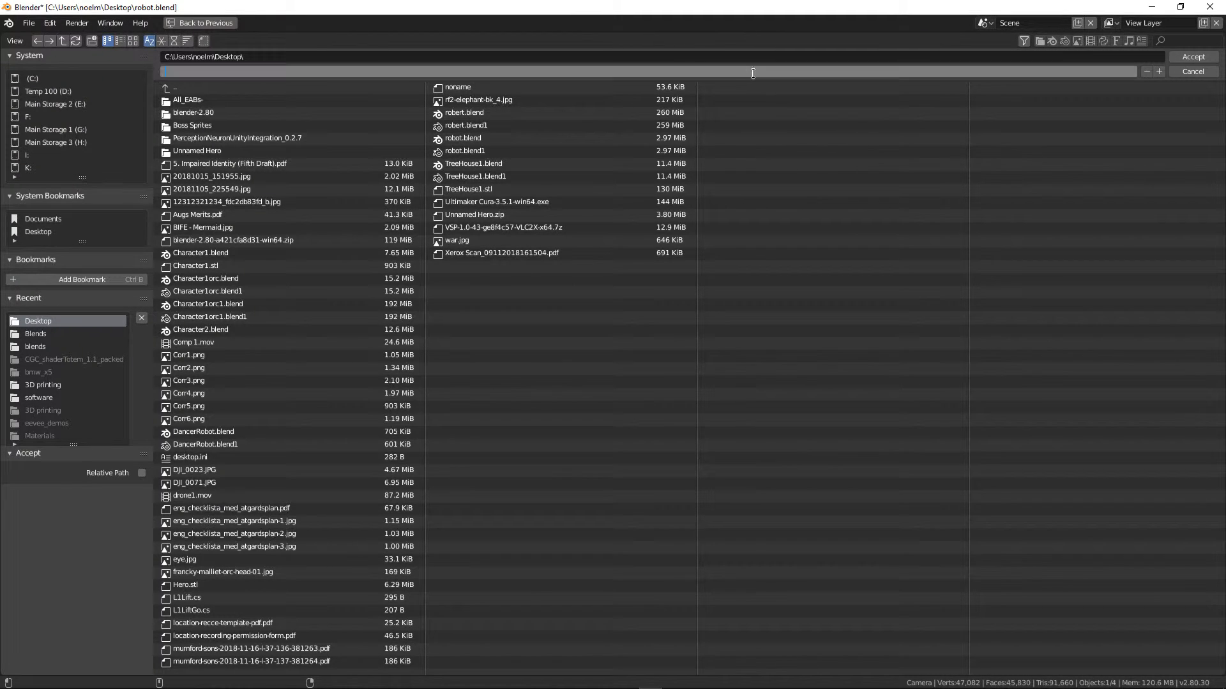
pyautogui.write('boss')
pyautogui.click(1208, 57)
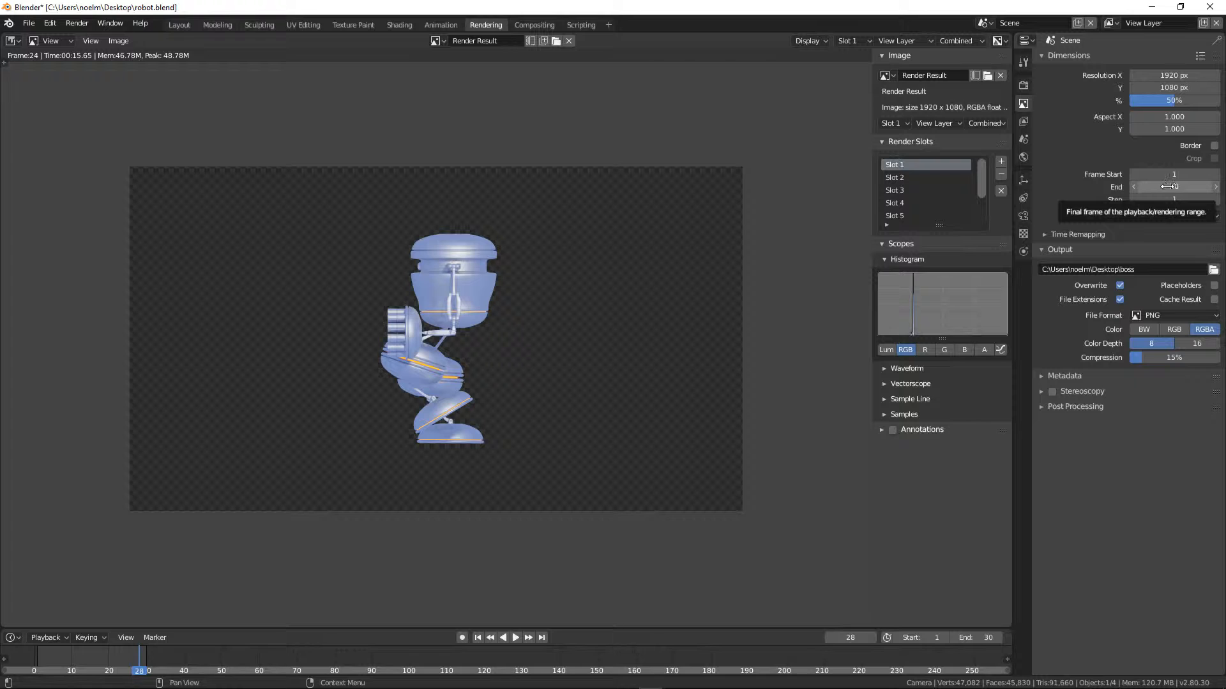
# Inspect the animation's frame range on the timeline and set the render frame step to 2
pyautogui.scroll(3, 111, 651)
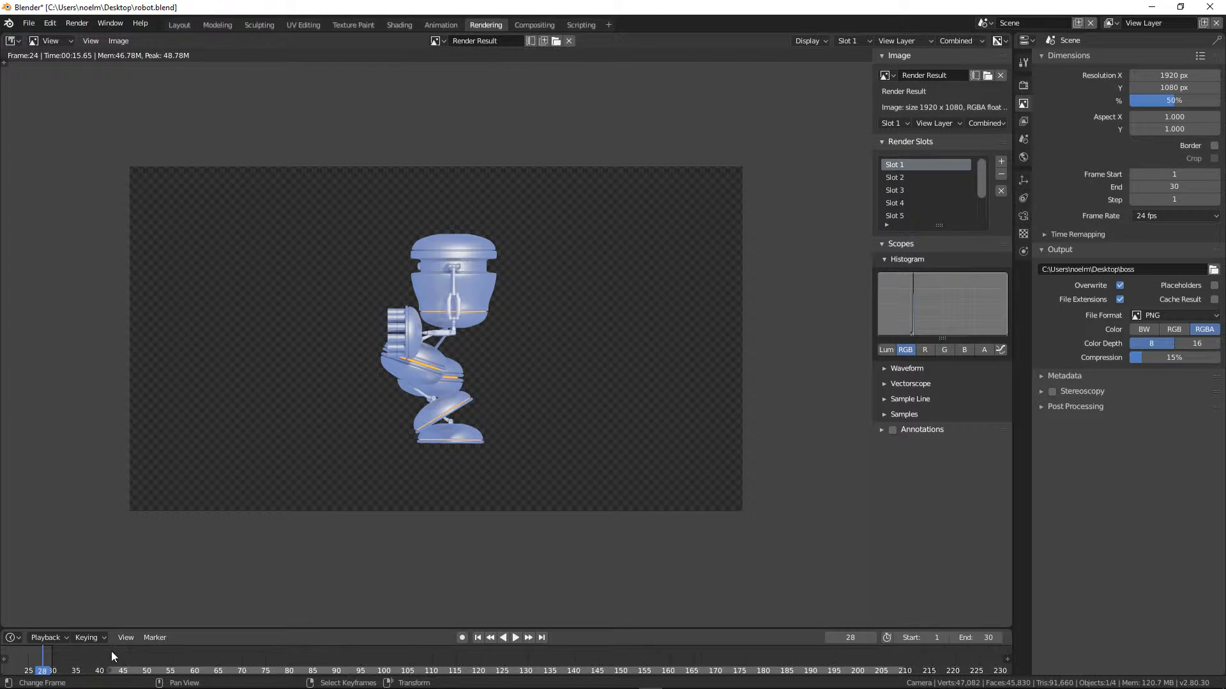
pyautogui.moveTo(112, 651); pyautogui.dragTo(550, 671, button='middle')
pyautogui.scroll(11, 385, 659)
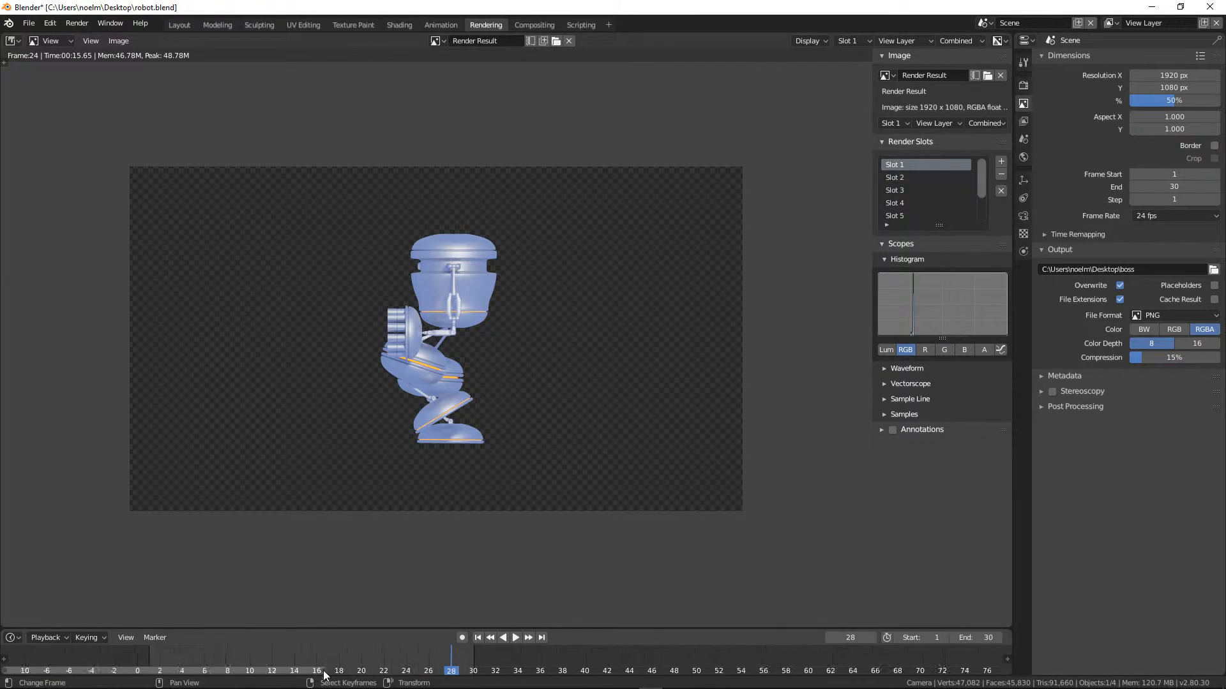
pyautogui.scroll(5, 319, 674)
pyautogui.moveTo(285, 661); pyautogui.dragTo(491, 658, button='middle')
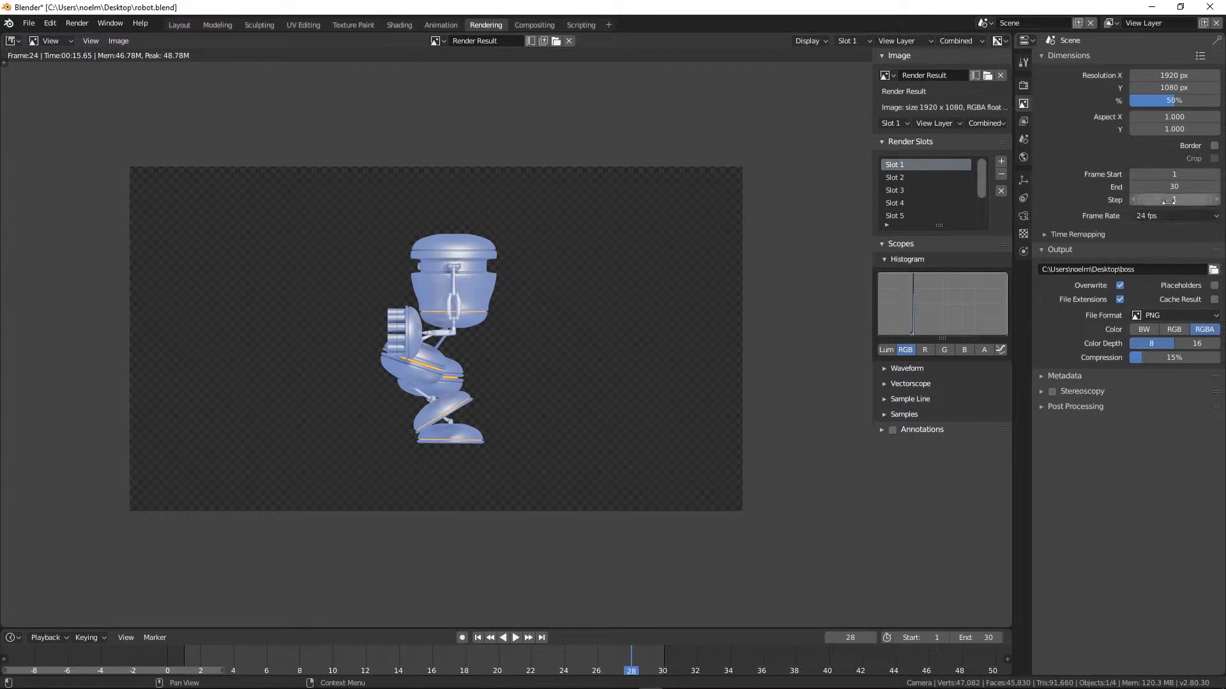
pyautogui.click(1217, 199)
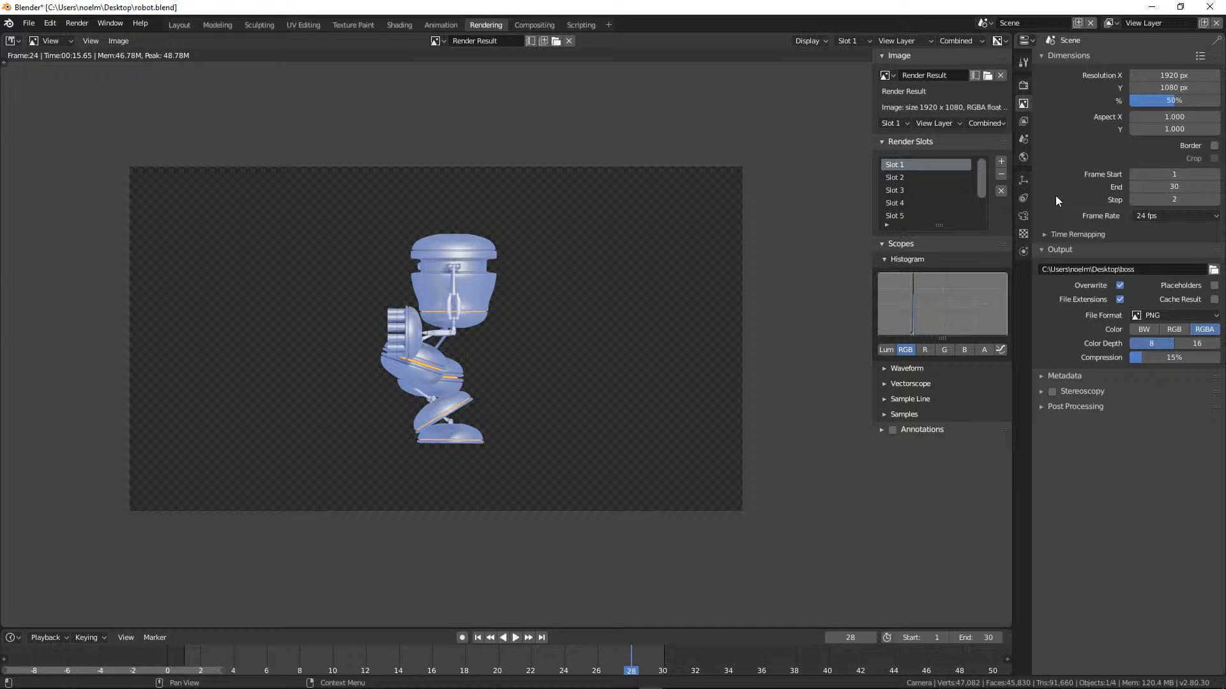
# Search the render, world, camera and tool properties and the image editor's commands for a way to render the animation
pyautogui.click(1024, 85)
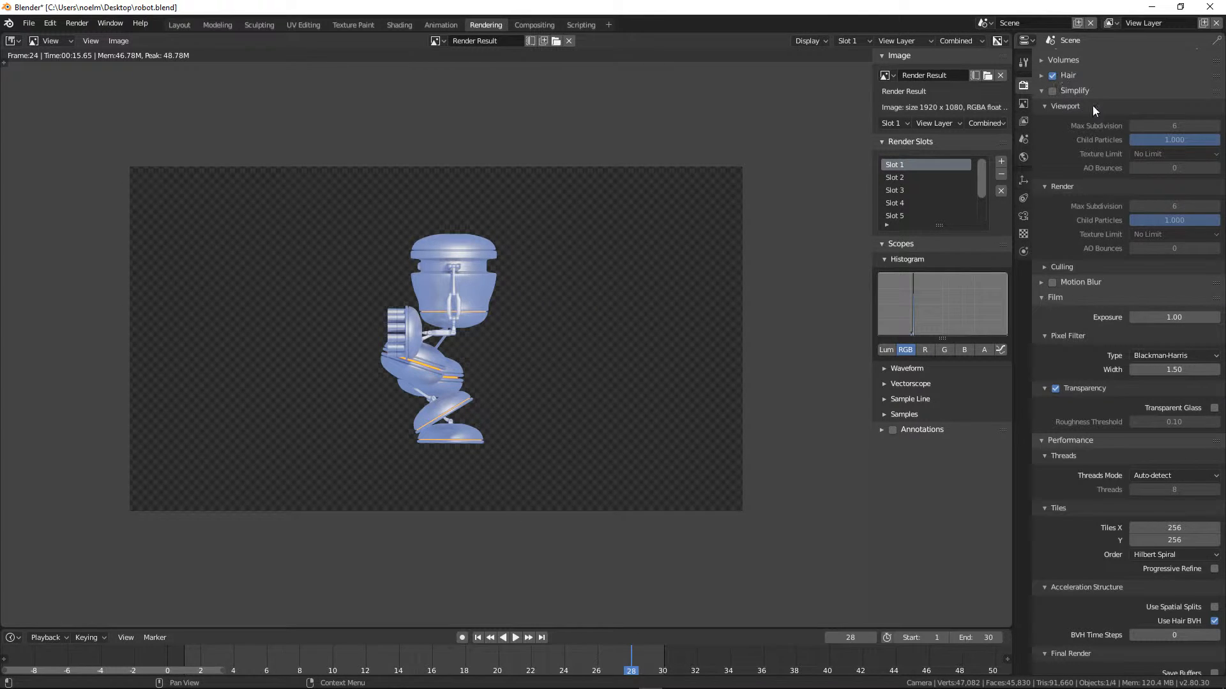
pyautogui.scroll(6, 1093, 105)
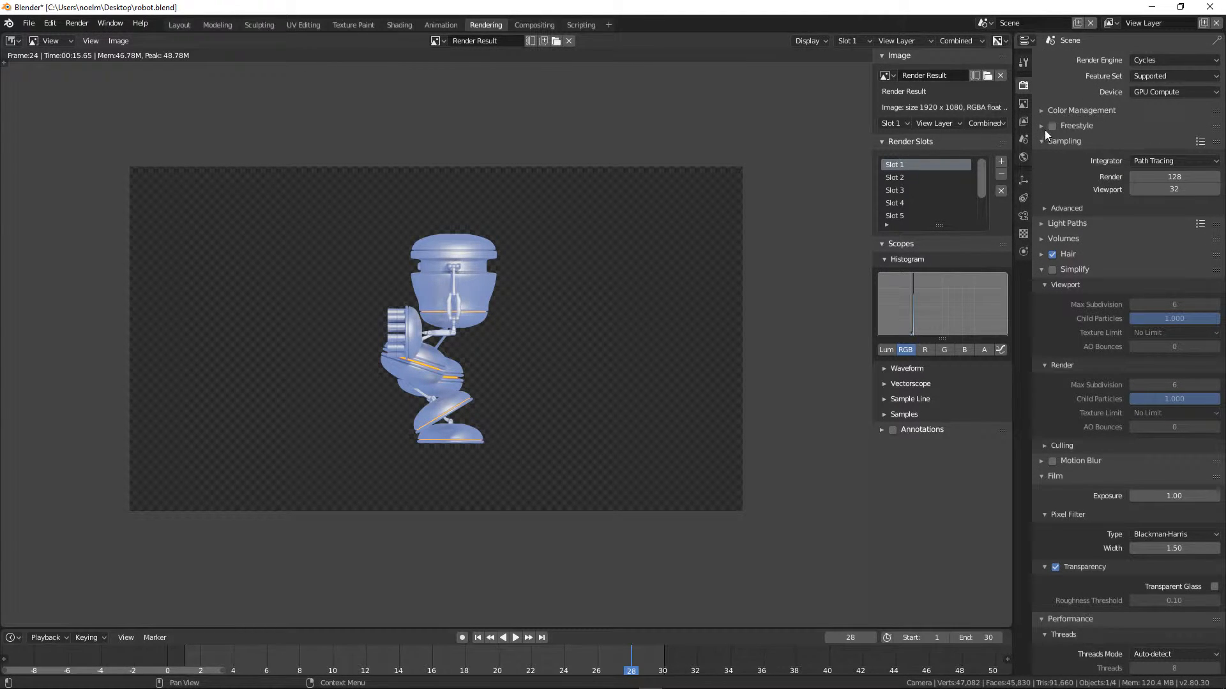
pyautogui.click(1023, 252)
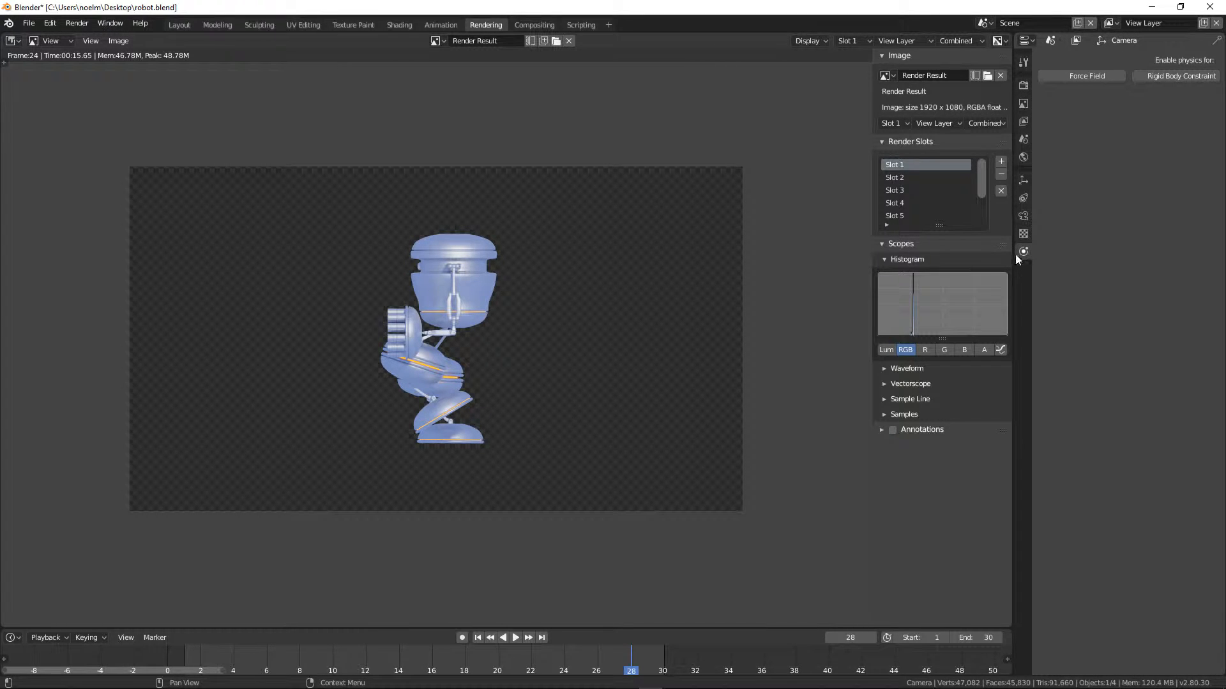
pyautogui.click(1023, 216)
pyautogui.click(1020, 202)
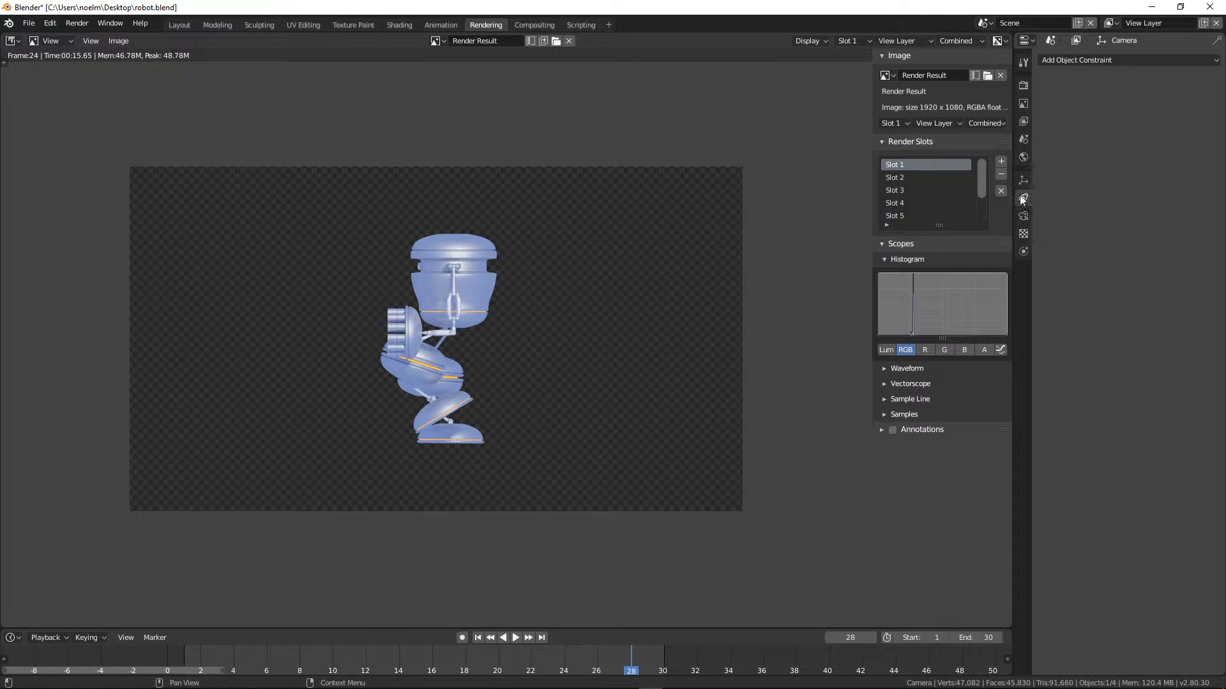
pyautogui.click(1022, 180)
pyautogui.click(1022, 158)
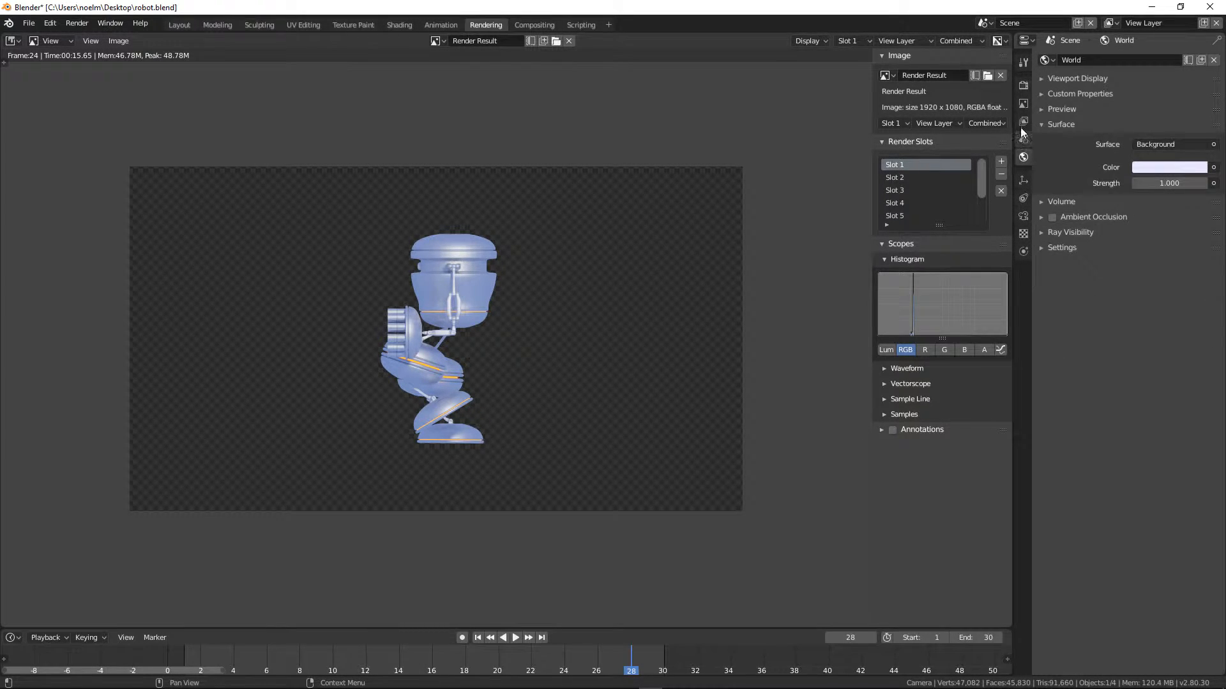
pyautogui.click(1021, 86)
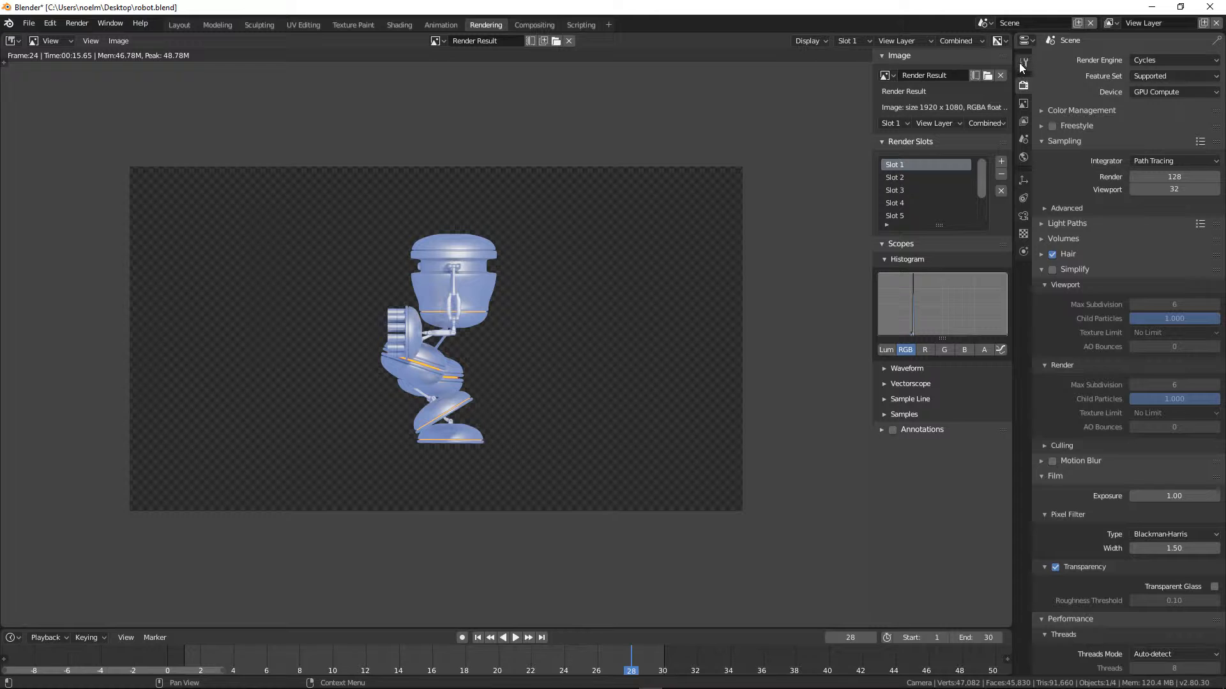
pyautogui.click(1021, 64)
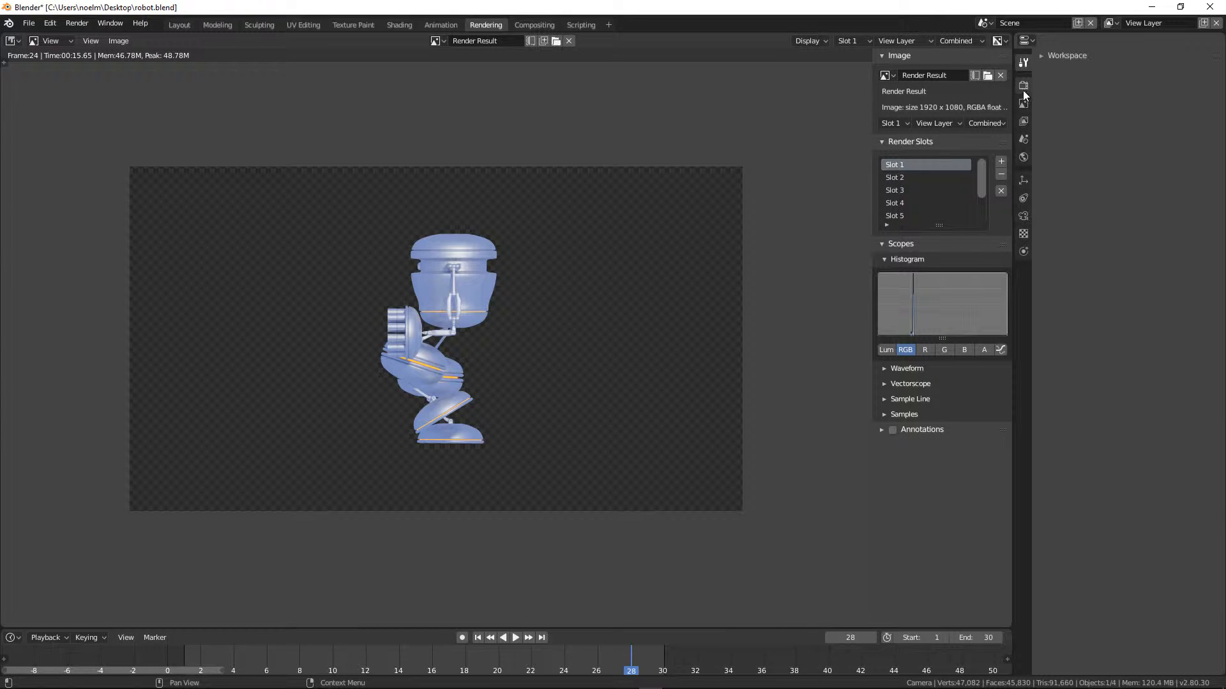
pyautogui.click(1022, 87)
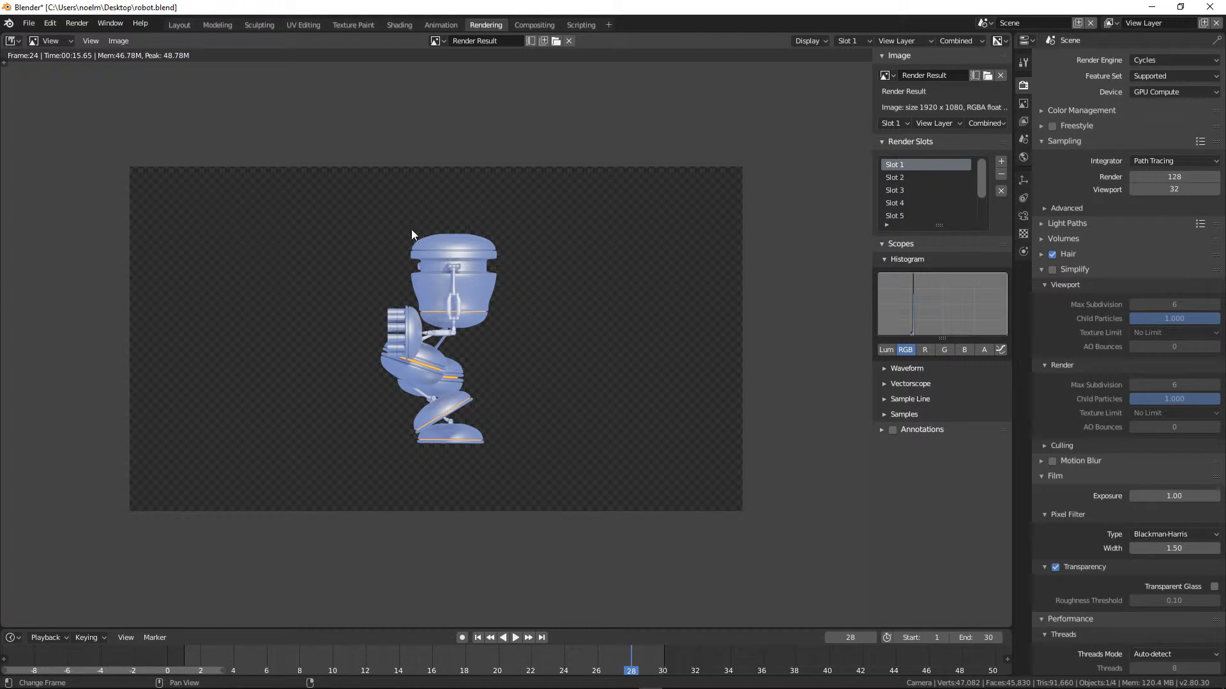
pyautogui.scroll(1, 412, 235)
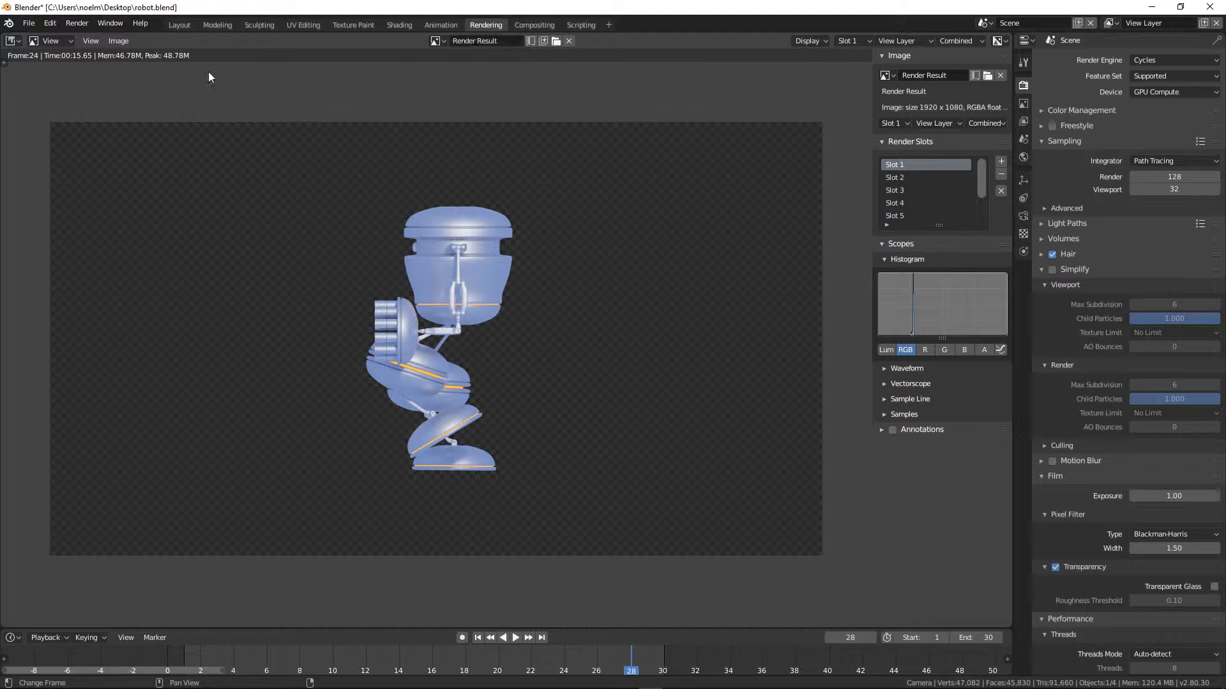
pyautogui.click(122, 43)
pyautogui.moveTo(91, 43)
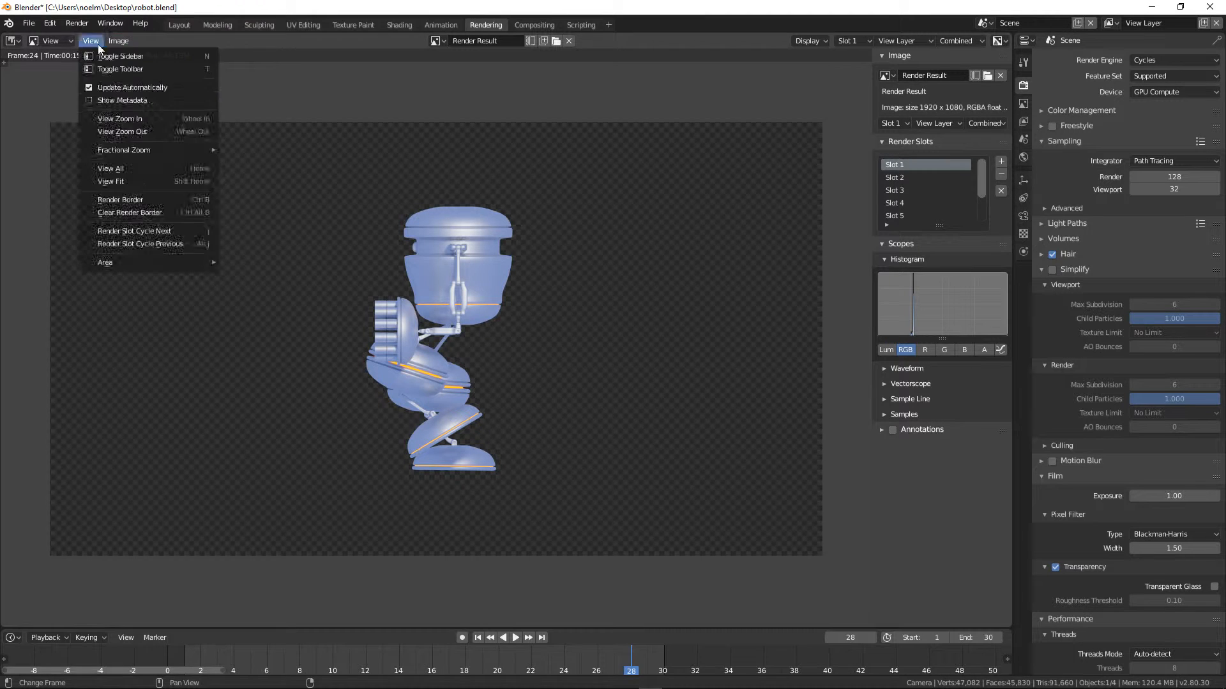
pyautogui.click(14, 42)
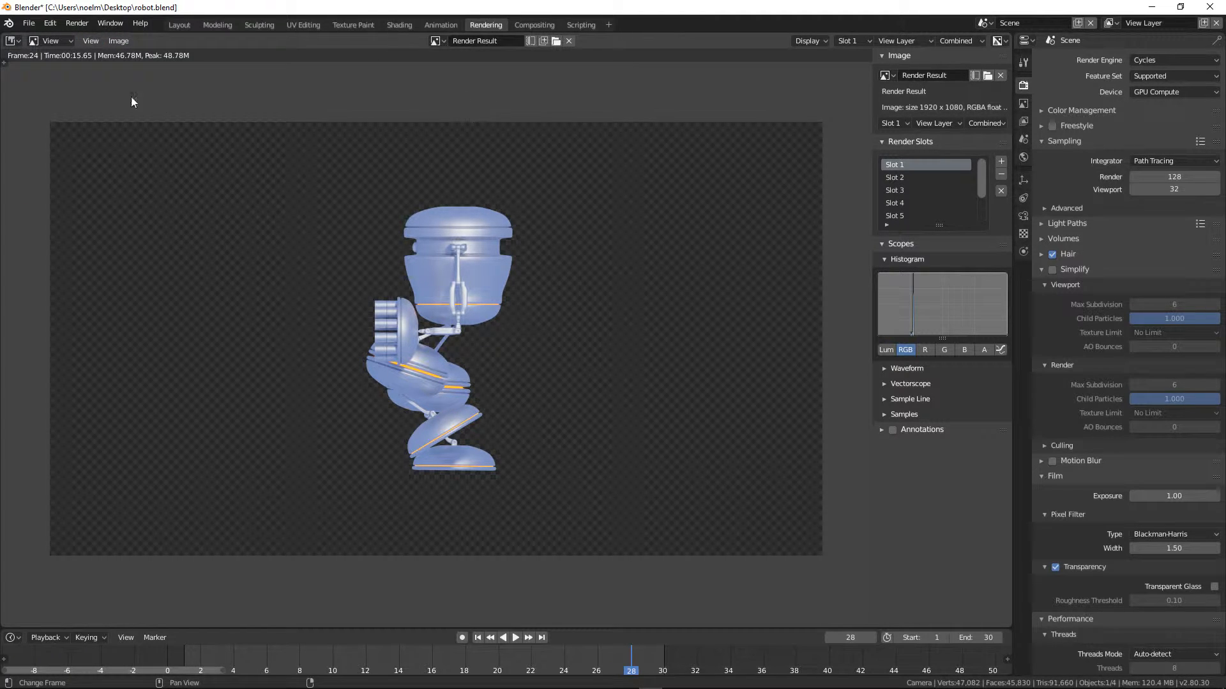
# Start rendering the animation and show the output dimension and path settings while it renders
pyautogui.click(76, 23)
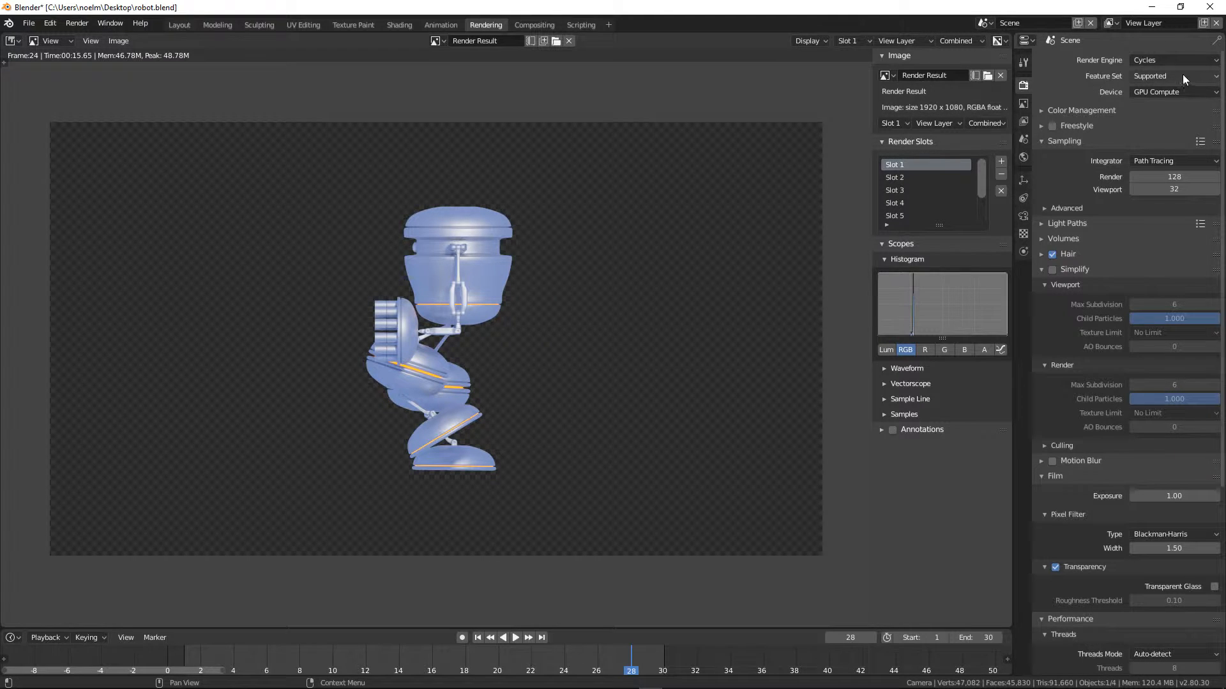
pyautogui.click(75, 24)
pyautogui.click(110, 50)
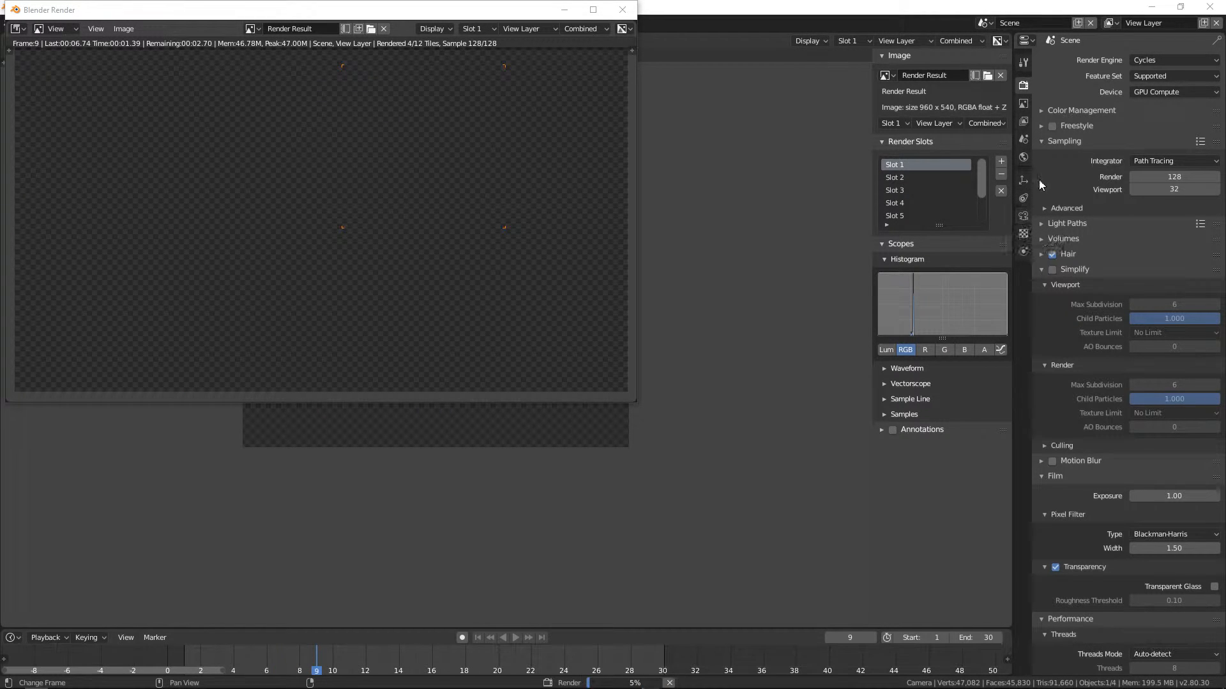
pyautogui.click(1025, 102)
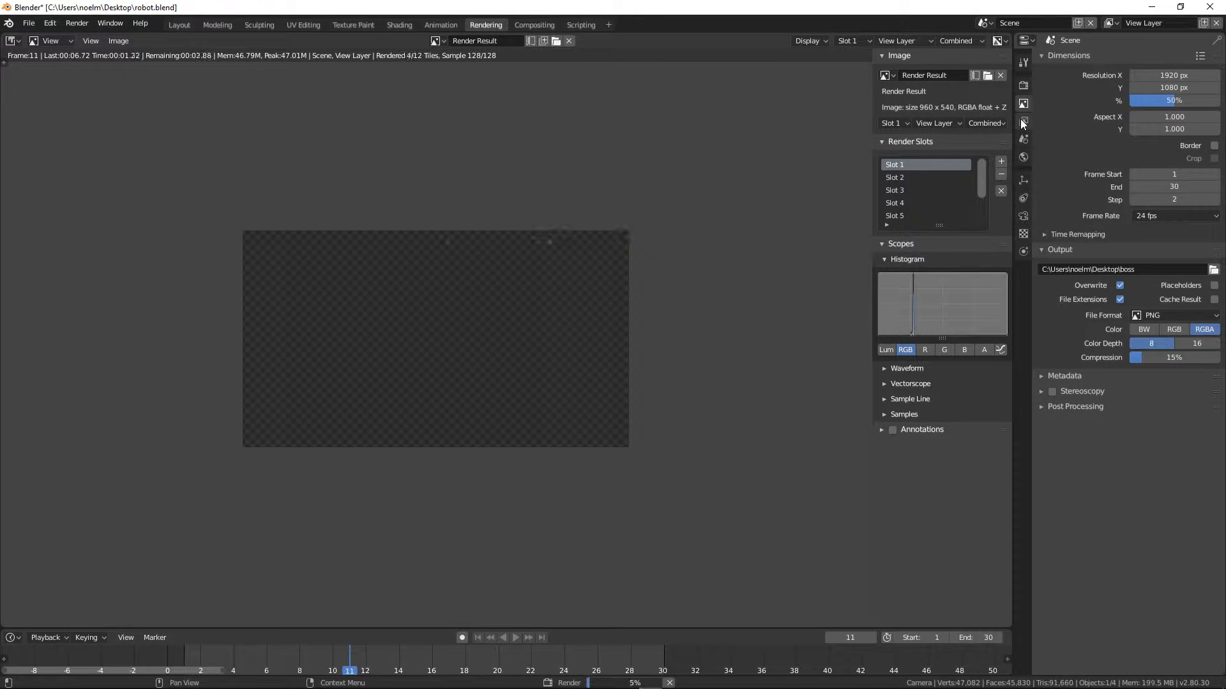
# Examine the view layer, scene, world, camera object, physics and Cycles render settings while the animation renders
pyautogui.click(1023, 121)
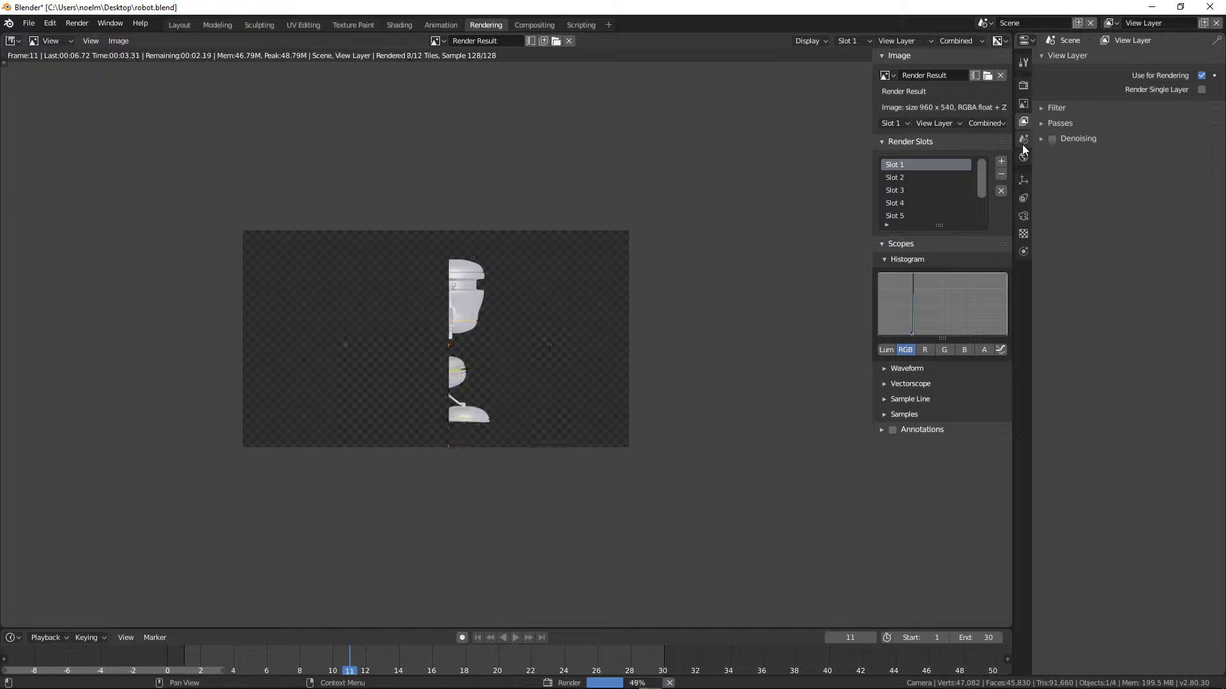
pyautogui.click(1022, 141)
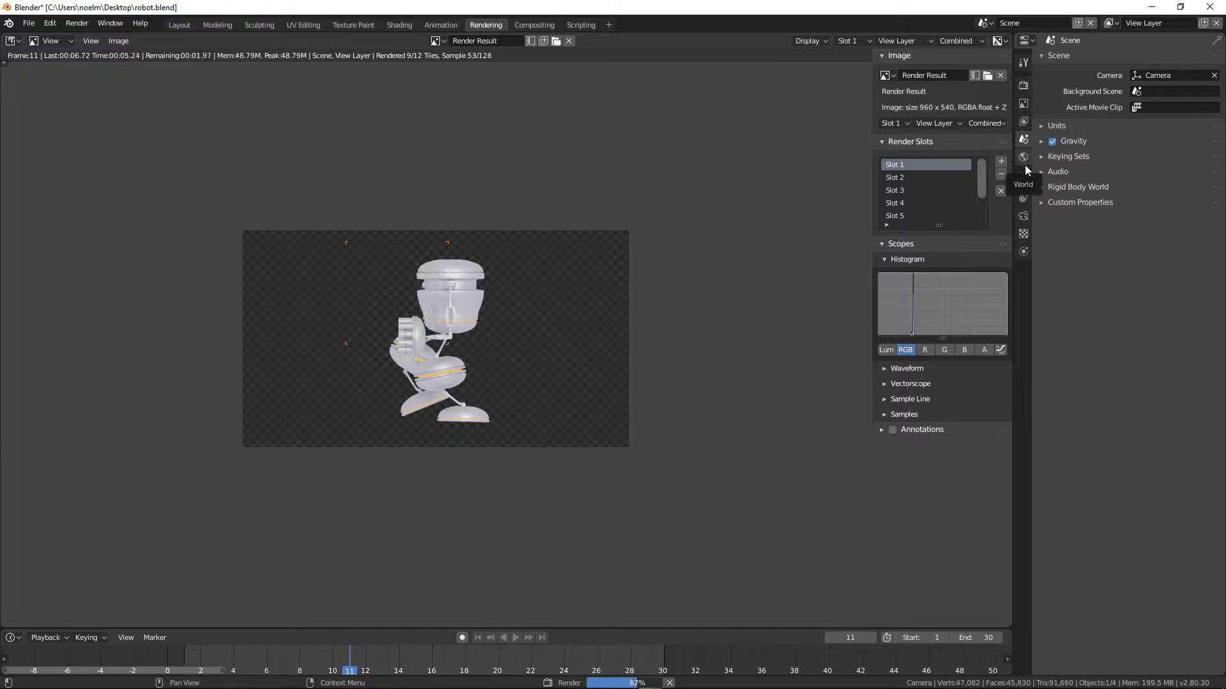
pyautogui.click(1024, 160)
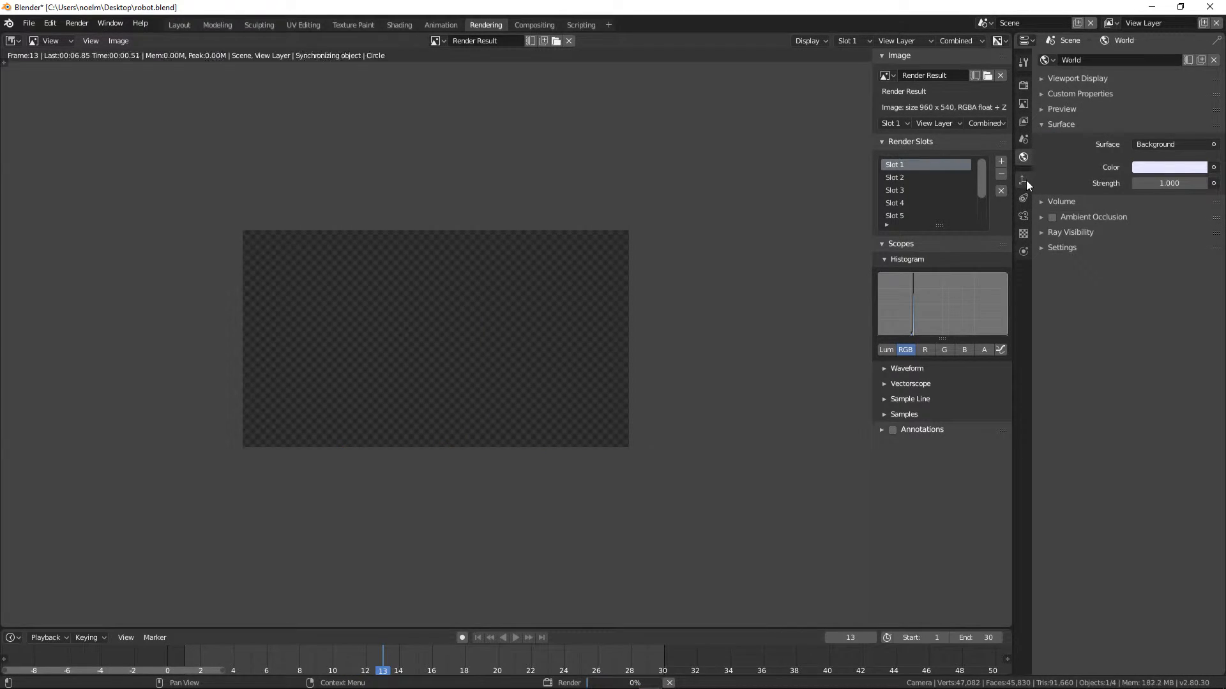
pyautogui.click(1024, 180)
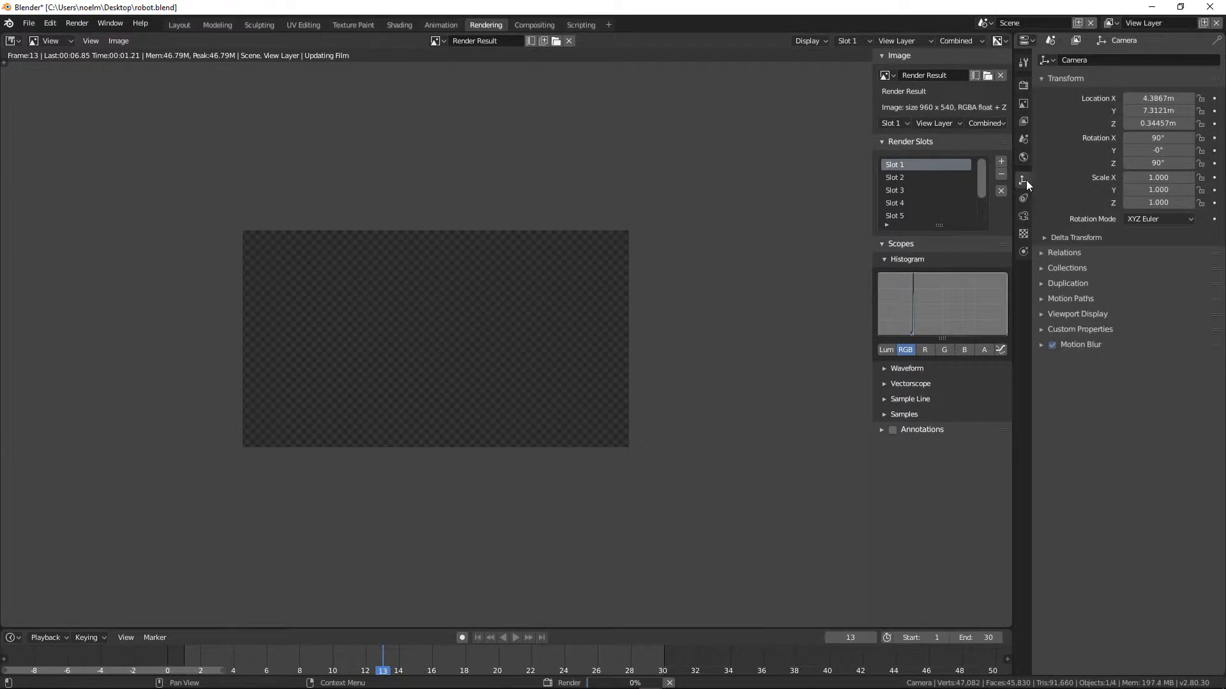
pyautogui.click(1024, 217)
pyautogui.click(1025, 235)
pyautogui.click(1023, 253)
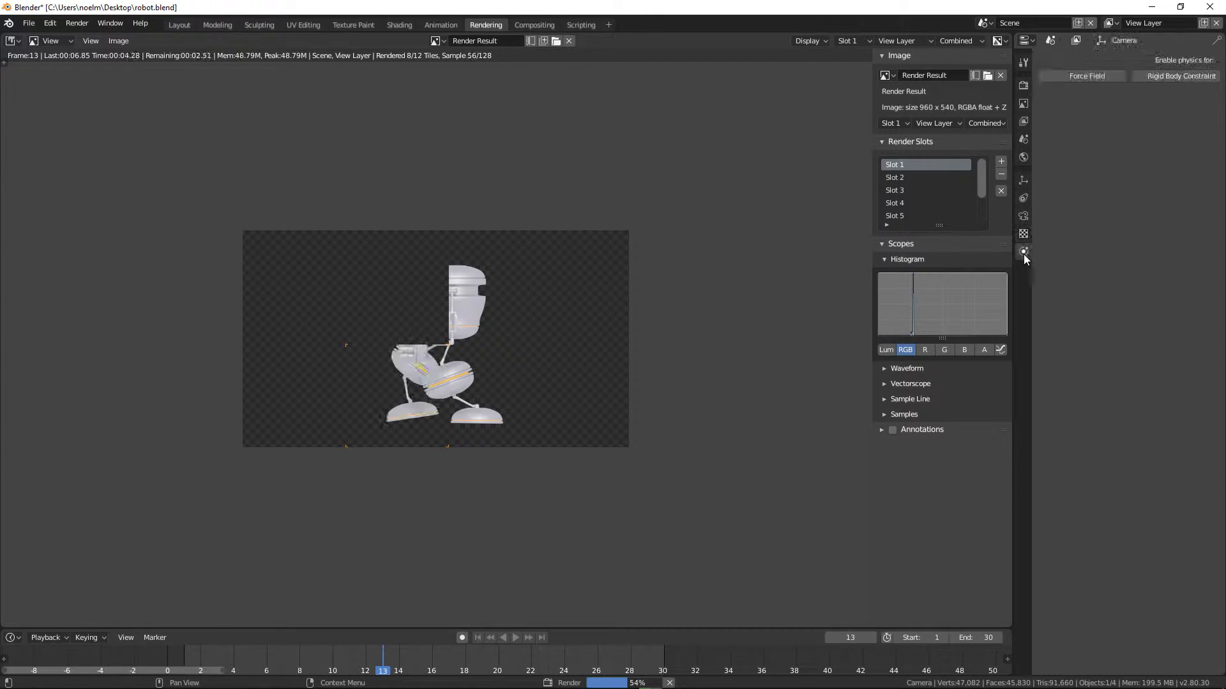
pyautogui.click(1023, 63)
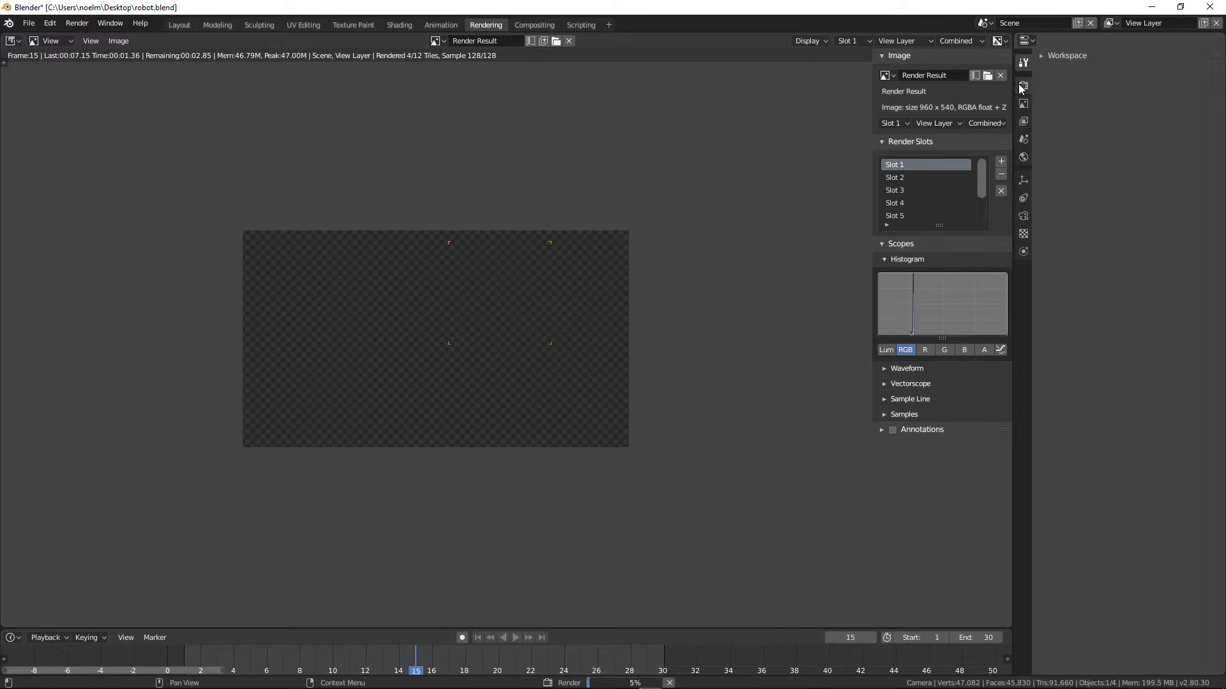
pyautogui.click(1023, 85)
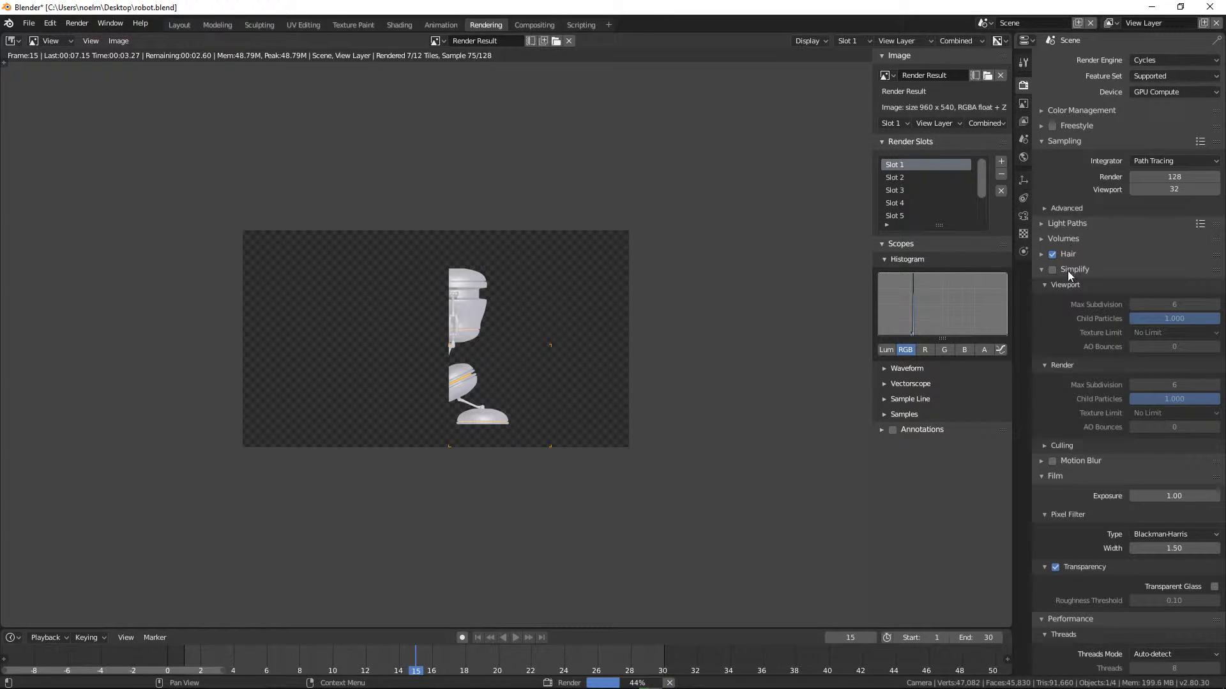
pyautogui.scroll(-6, 1085, 376)
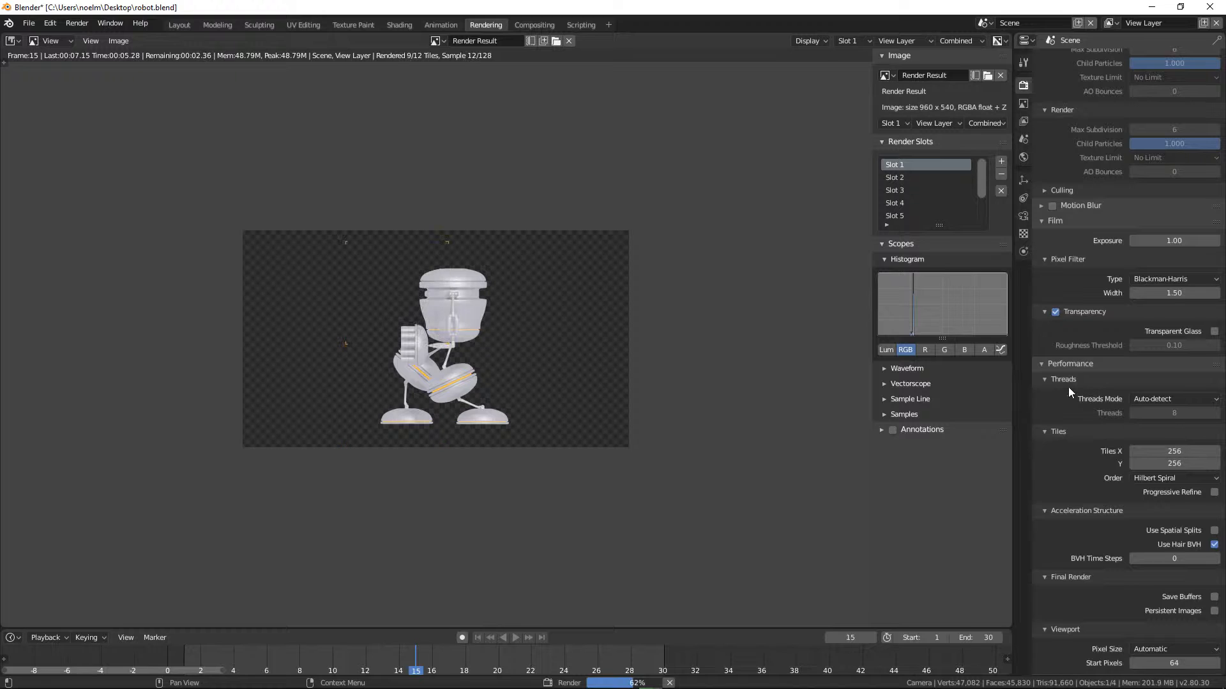
pyautogui.scroll(-1, 1067, 387)
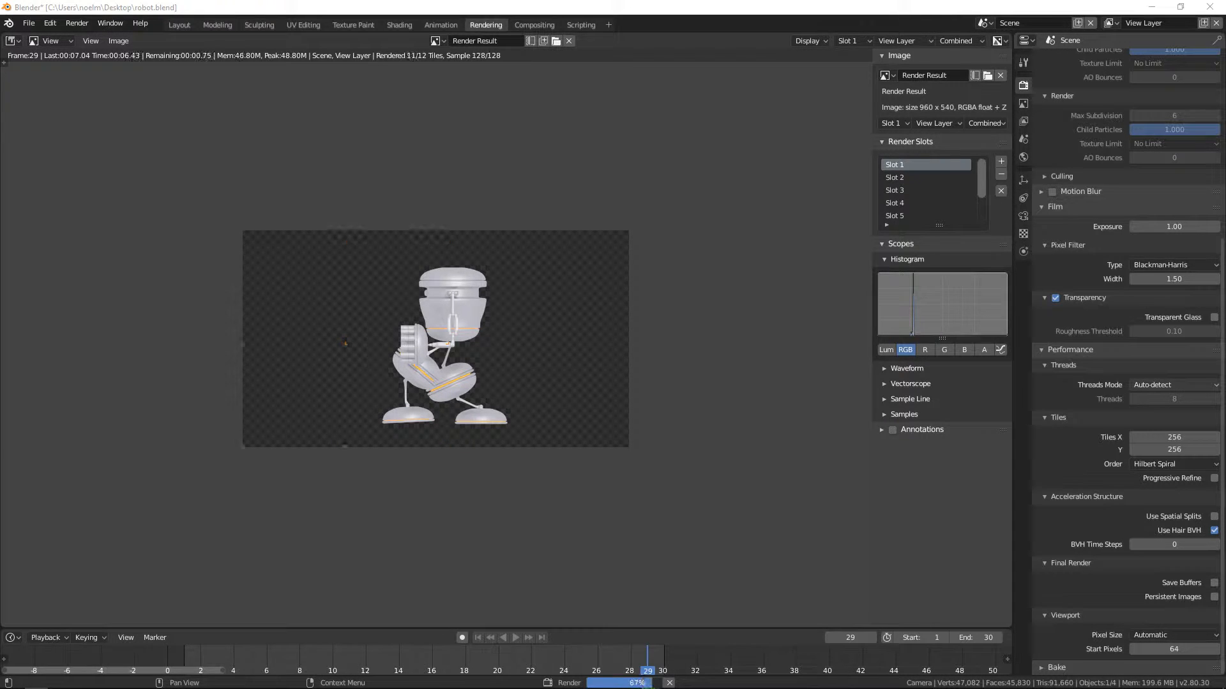
# Bring the Boss Sprites folder with the rendered PNG frames into view and switch to Photoshop
pyautogui.press('Left')
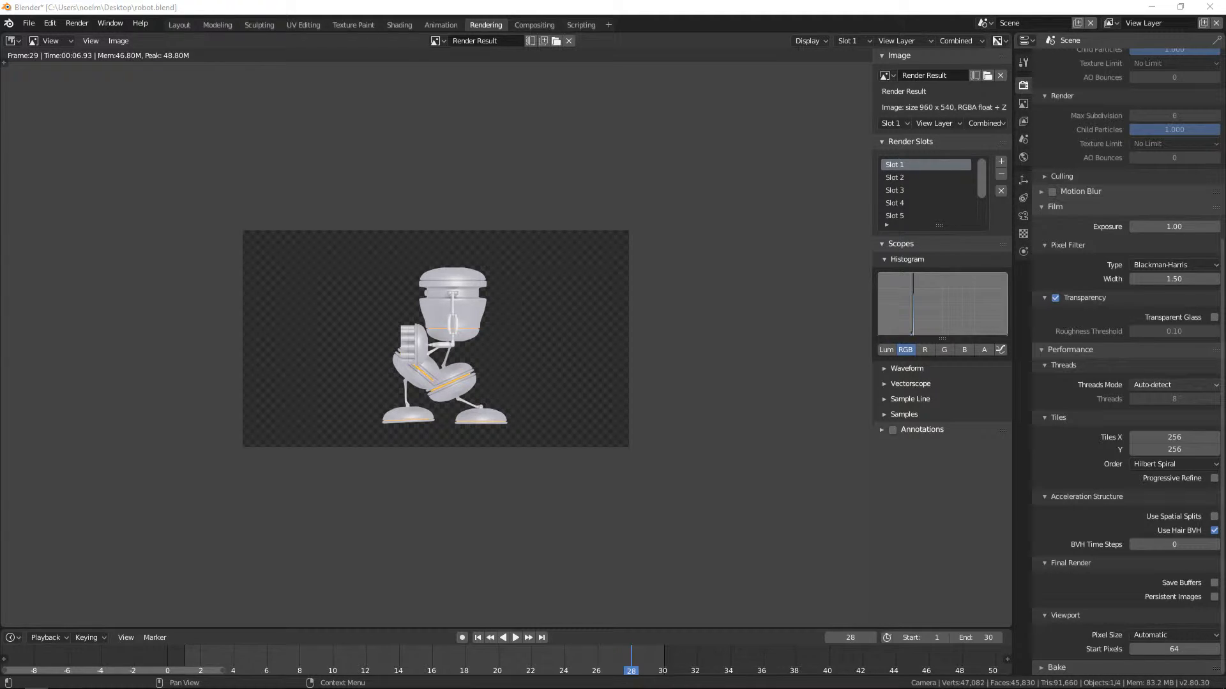
pyautogui.moveTo(1225, 128); pyautogui.dragTo(599, 126)
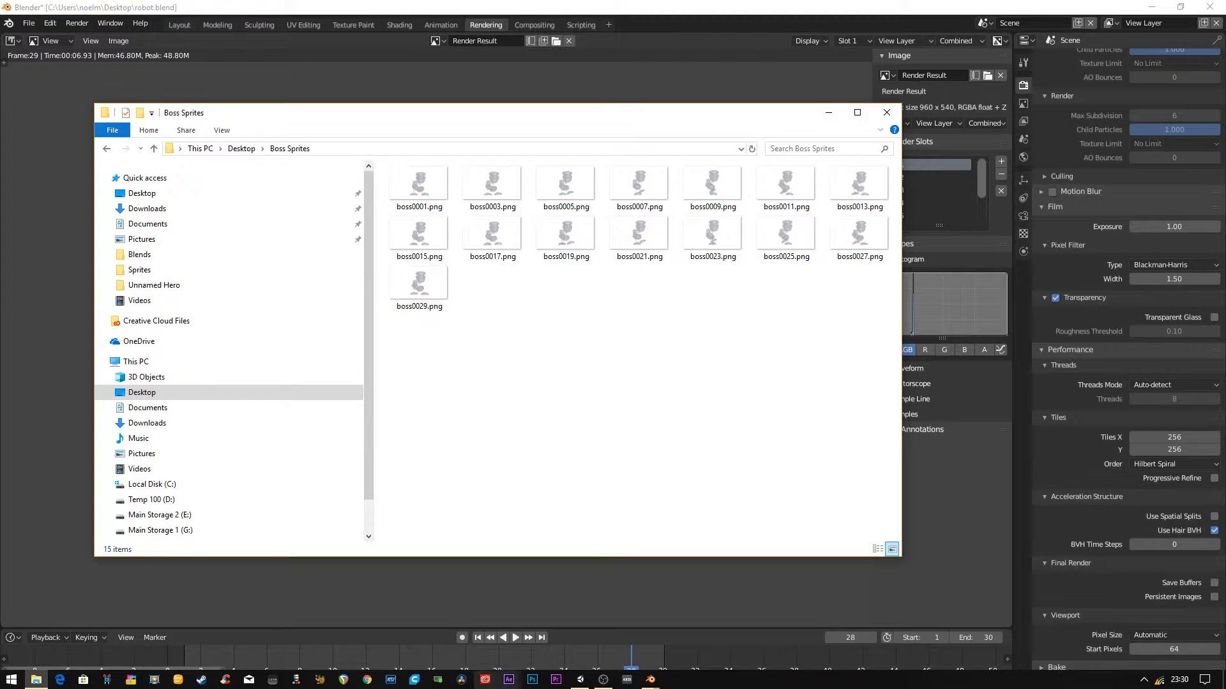
pyautogui.click(531, 679)
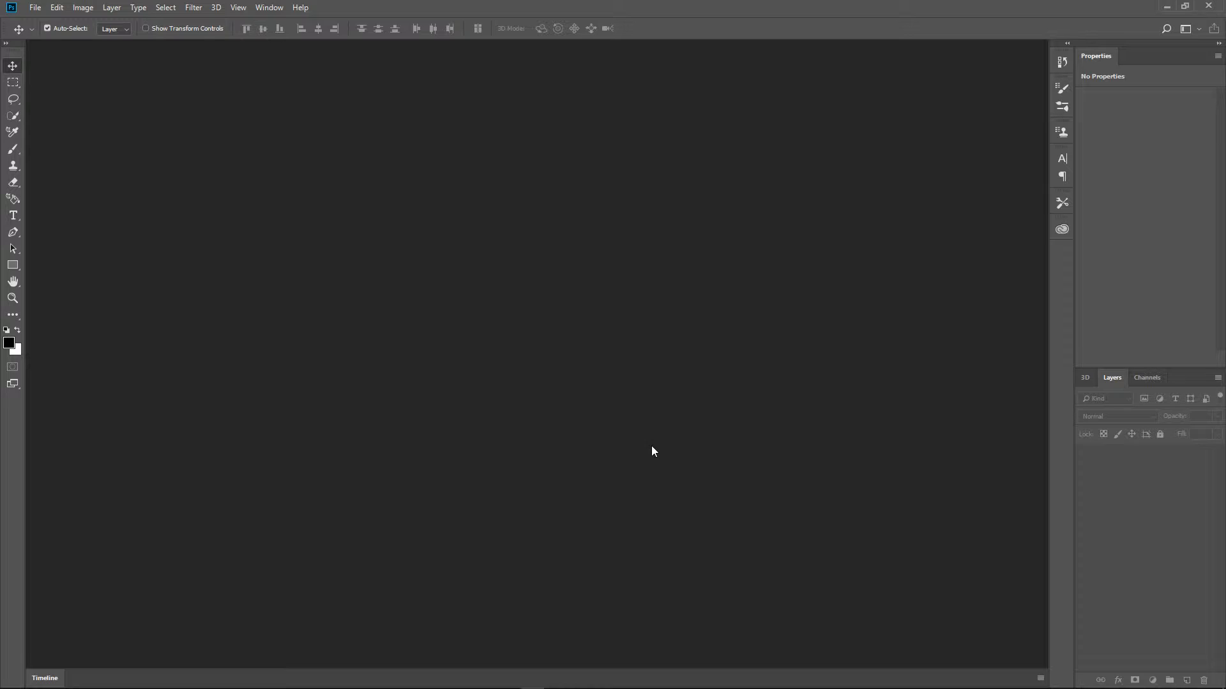
# Start a new document and set both its width and height to 2048 millimetres
pyautogui.click(39, 9)
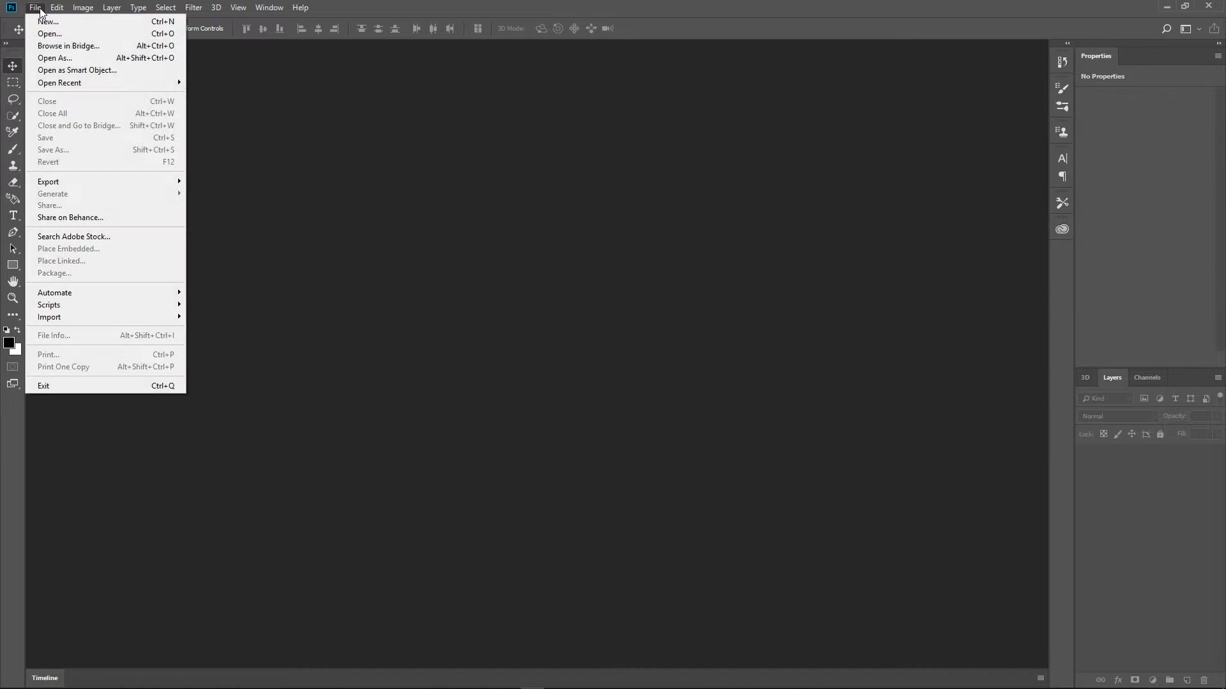
pyautogui.click(42, 22)
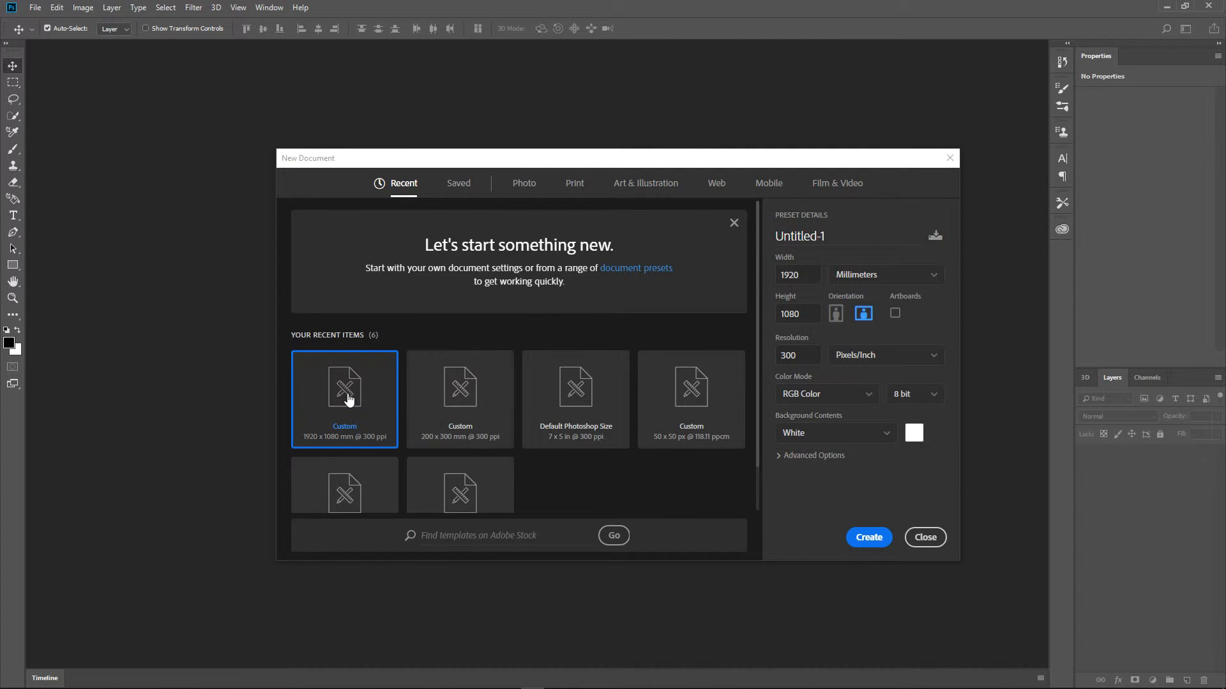
pyautogui.click(808, 278)
pyautogui.moveTo(807, 278); pyautogui.dragTo(782, 284)
pyautogui.write('20')
pyautogui.press('Tab')
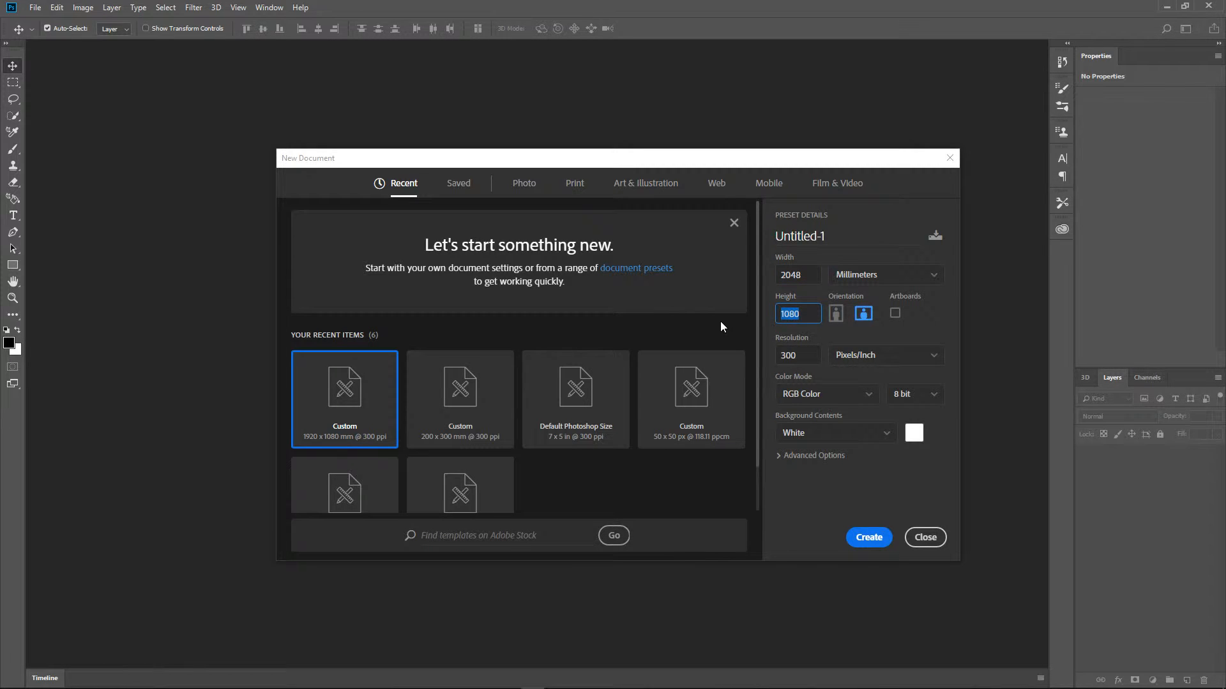
pyautogui.write('2048')
# Review the resolution units and advanced options, and create the document at 300 pixels/inch in RGB Color
pyautogui.click(880, 363)
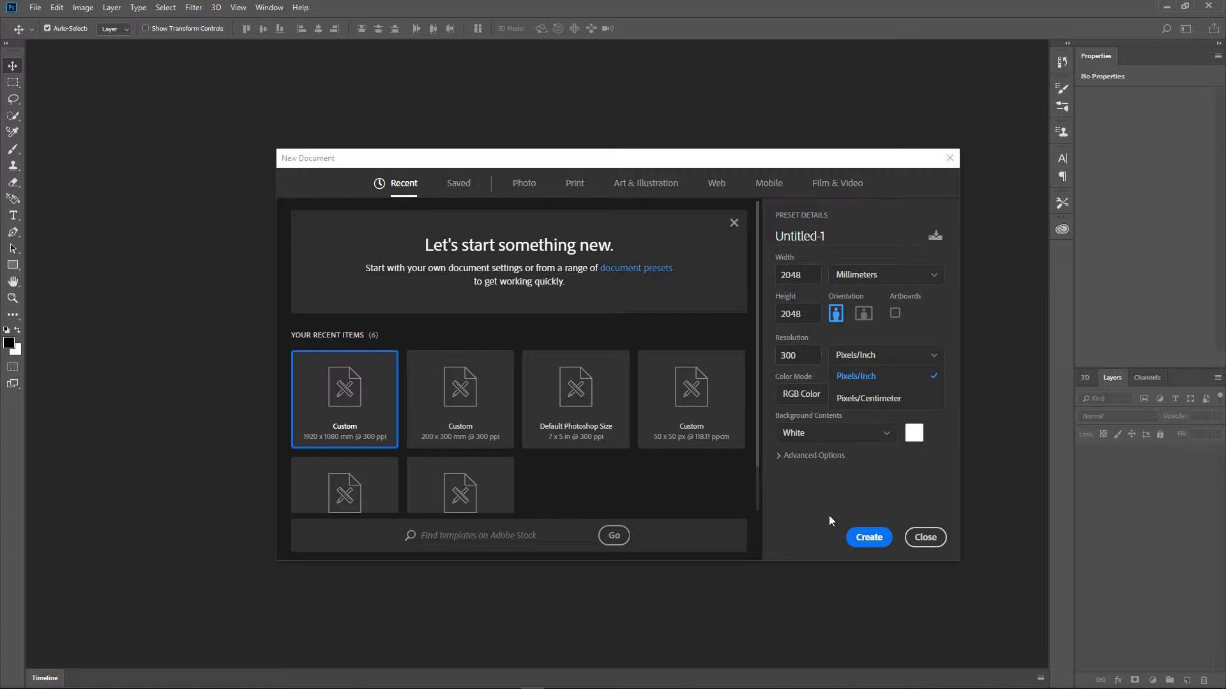
pyautogui.click(803, 519)
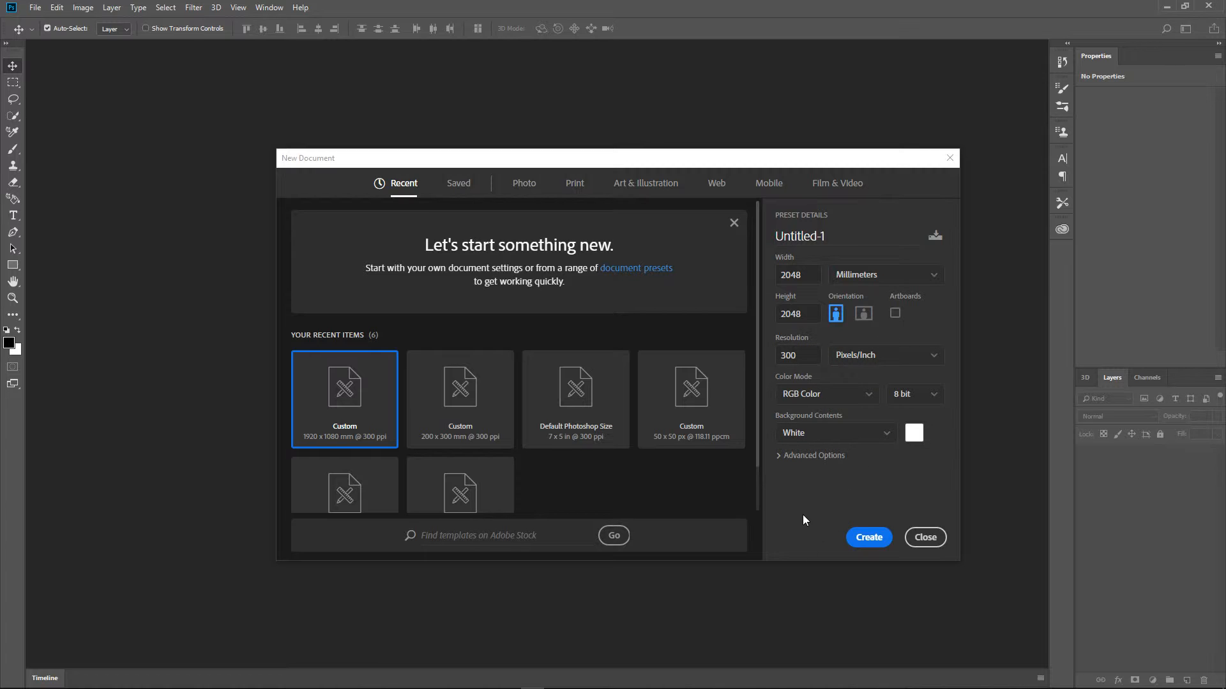
pyautogui.click(778, 456)
pyautogui.click(777, 460)
pyautogui.click(865, 540)
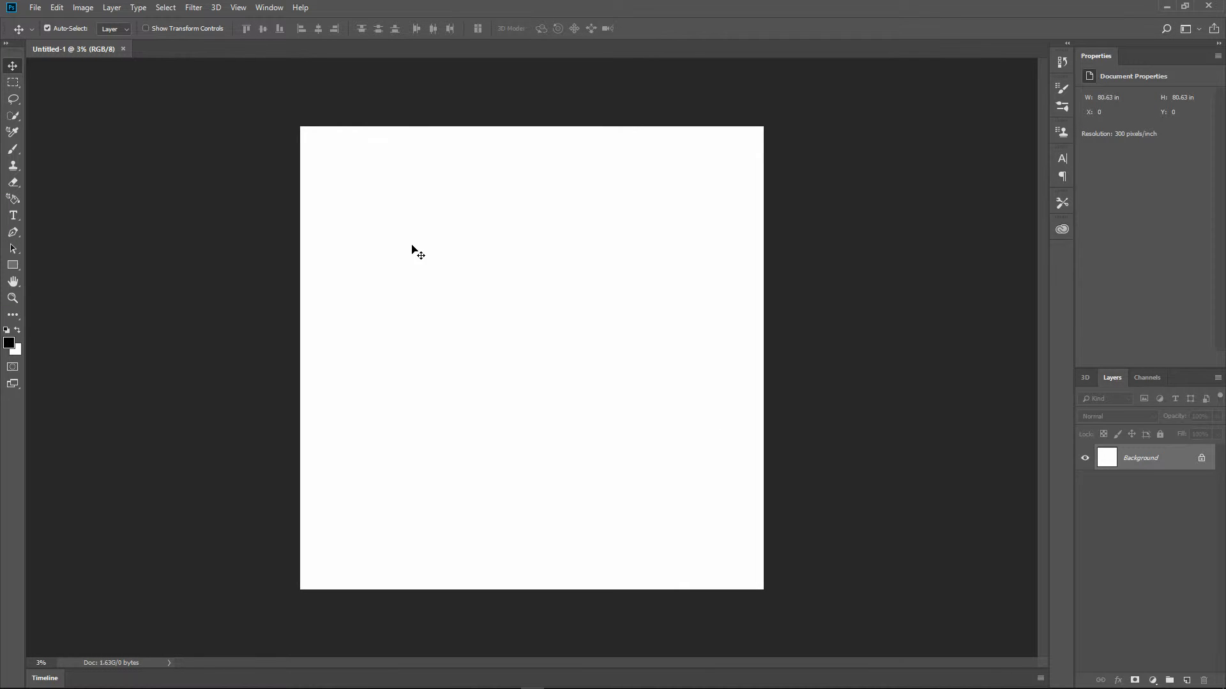
# Unlock the white background layer and set its fill to 0% for a transparent canvas
pyautogui.click(1201, 459)
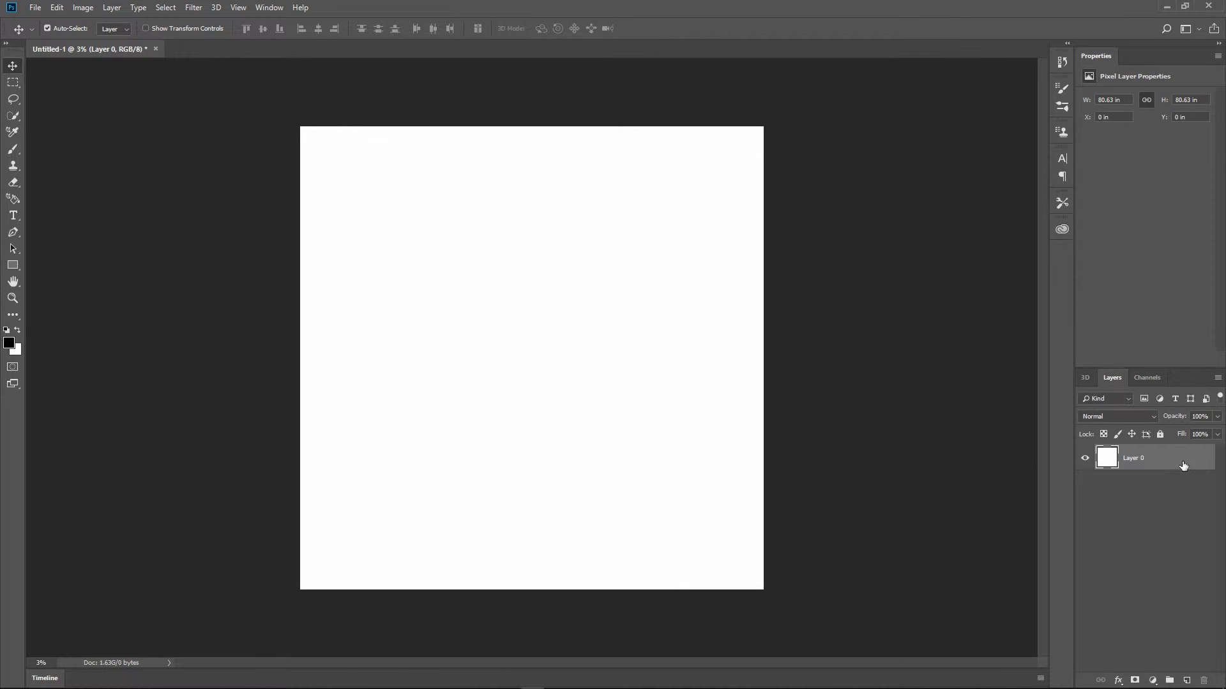
pyautogui.press('space')
pyautogui.click(1217, 434)
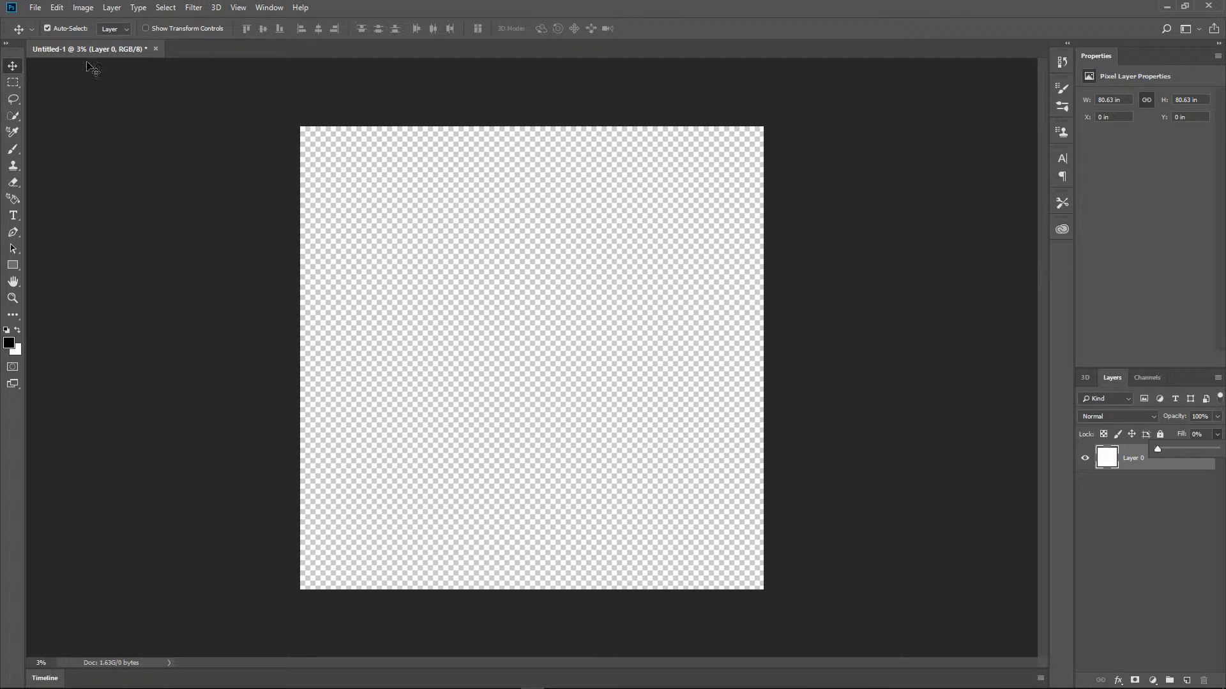
# Open all the rendered frames from boss0001.png to boss0029.png in the Desktop's Boss Sprites folder
pyautogui.click(34, 8)
pyautogui.click(62, 35)
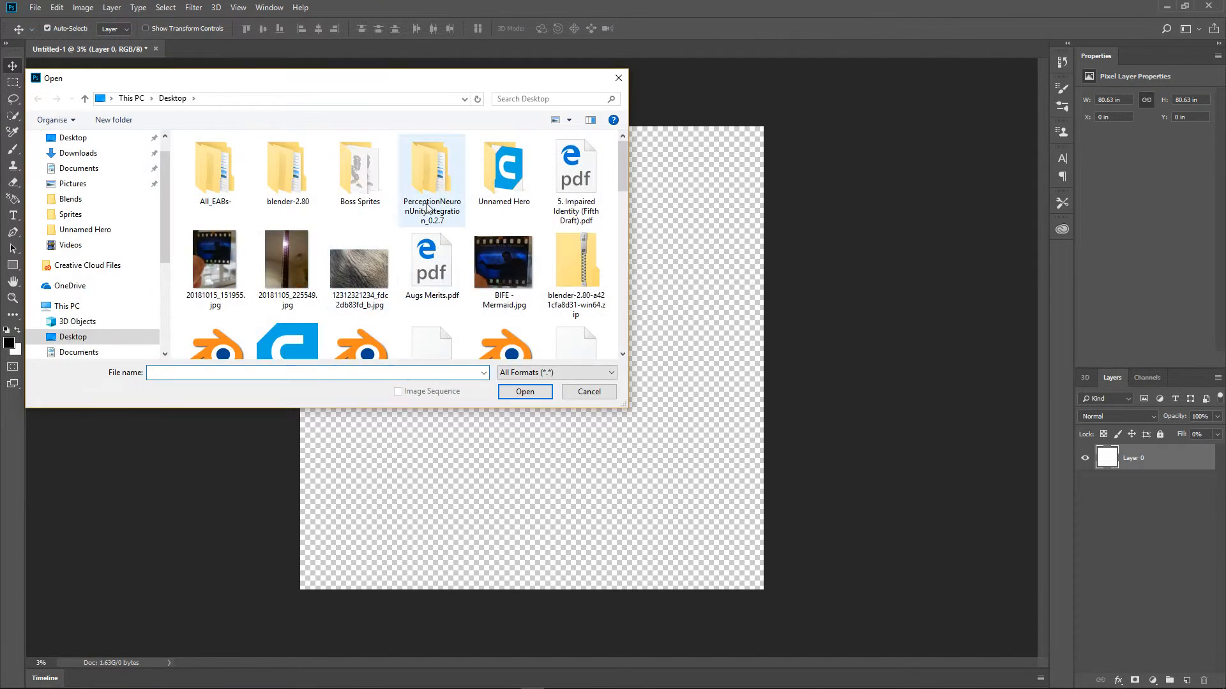
pyautogui.doubleClick(356, 182)
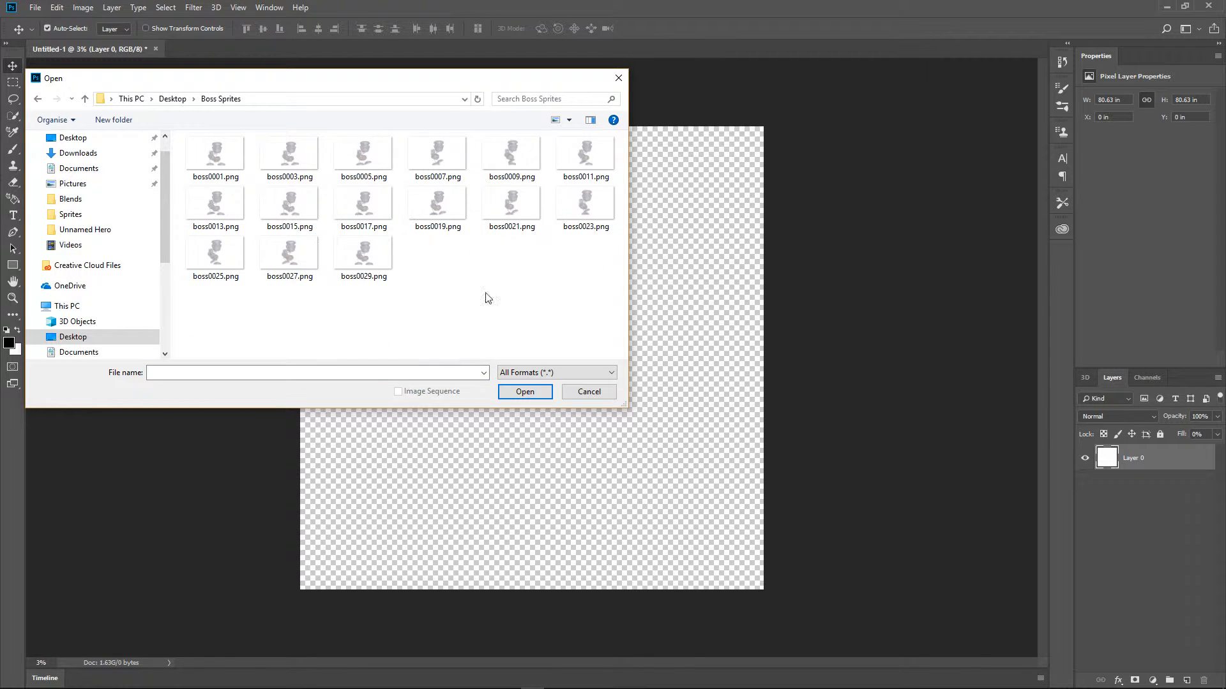
pyautogui.click(217, 165)
pyautogui.keyDown('shift'); pyautogui.click(375, 264); pyautogui.keyUp('shift')
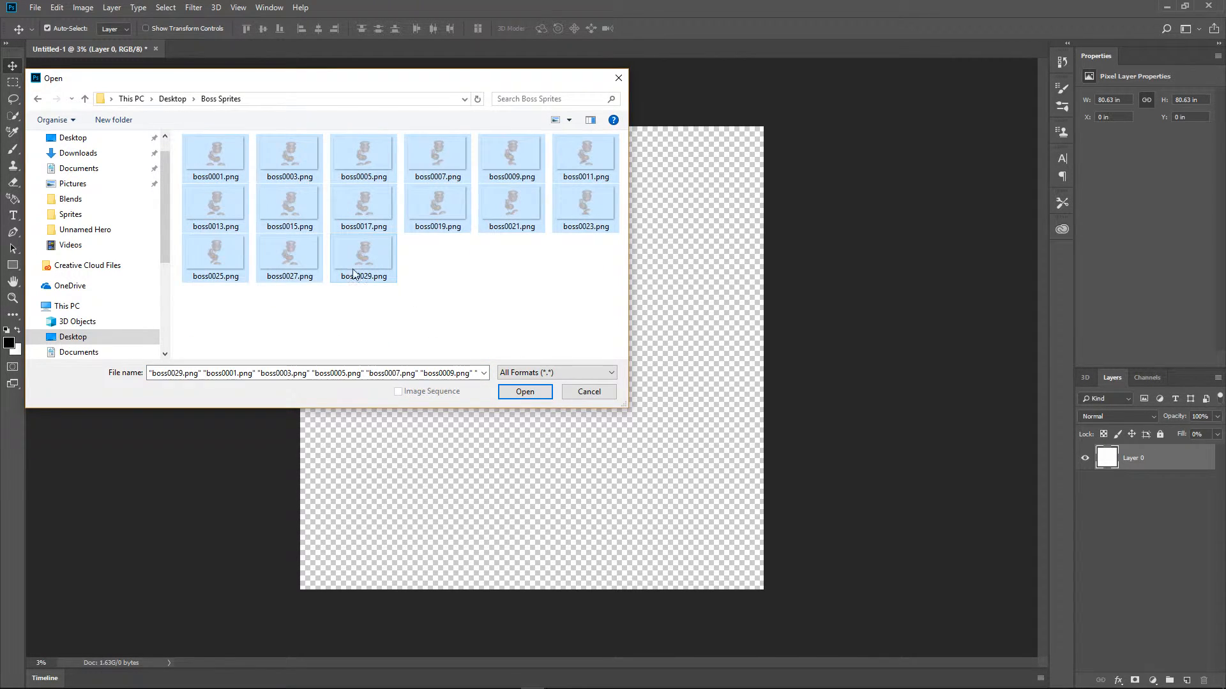
pyautogui.click(526, 392)
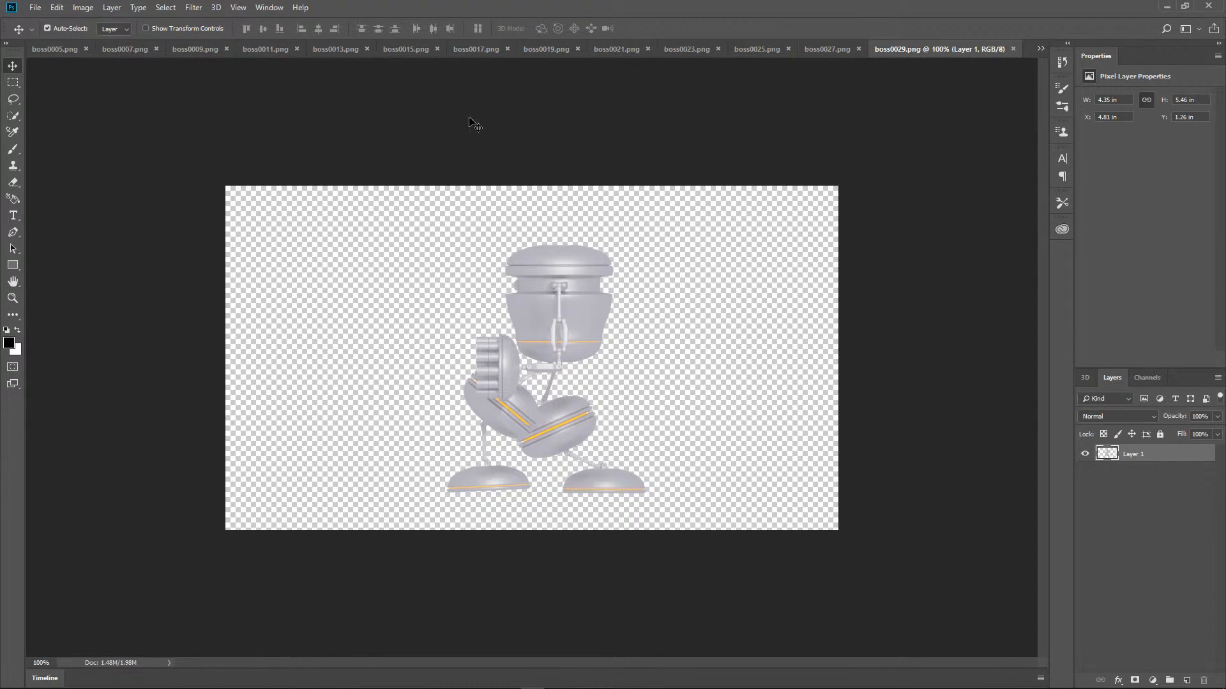
# Undock the tools palette so it floats over the workspace and return to the Untitled-1 document
pyautogui.moveTo(6, 54); pyautogui.dragTo(5, 53)
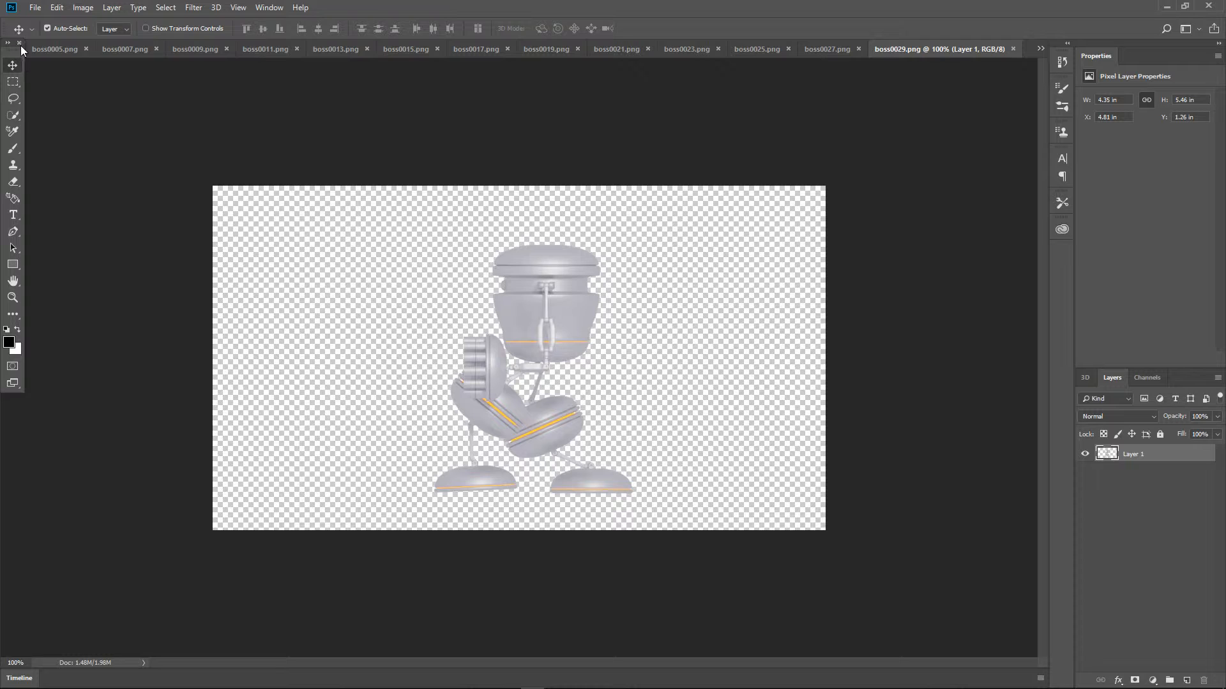
pyautogui.moveTo(47, 51)
pyautogui.mouseDown()
pyautogui.moveTo(104, 51)
pyautogui.moveTo(59, 50)
pyautogui.mouseUp()
pyautogui.click(1040, 48)
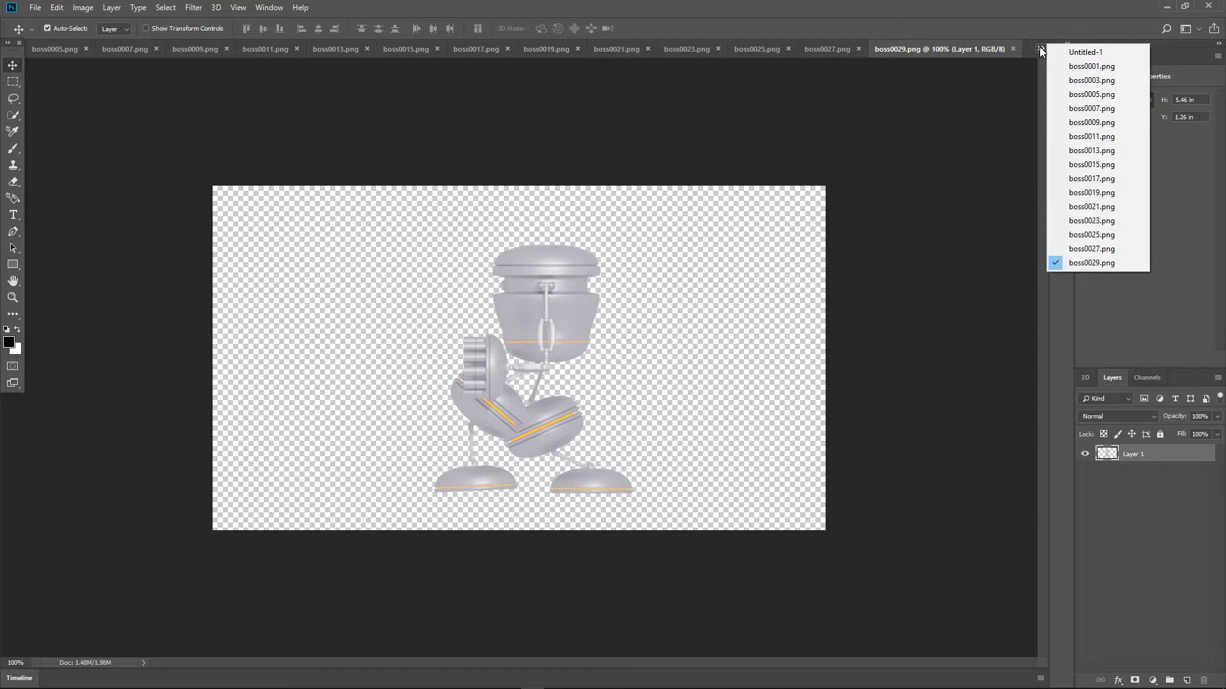
pyautogui.click(1085, 52)
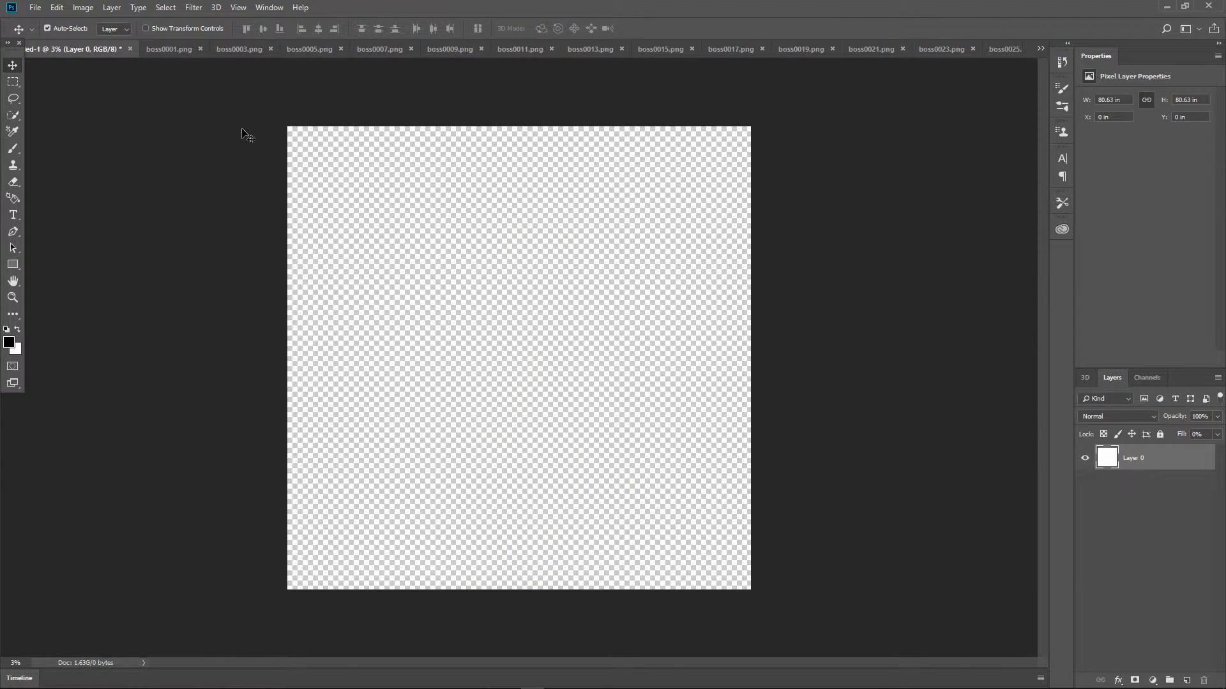
# Copy the robot layer from boss0001.png, paste it into Untitled-1 and check the pasted sprite at 100% size
pyautogui.click(166, 49)
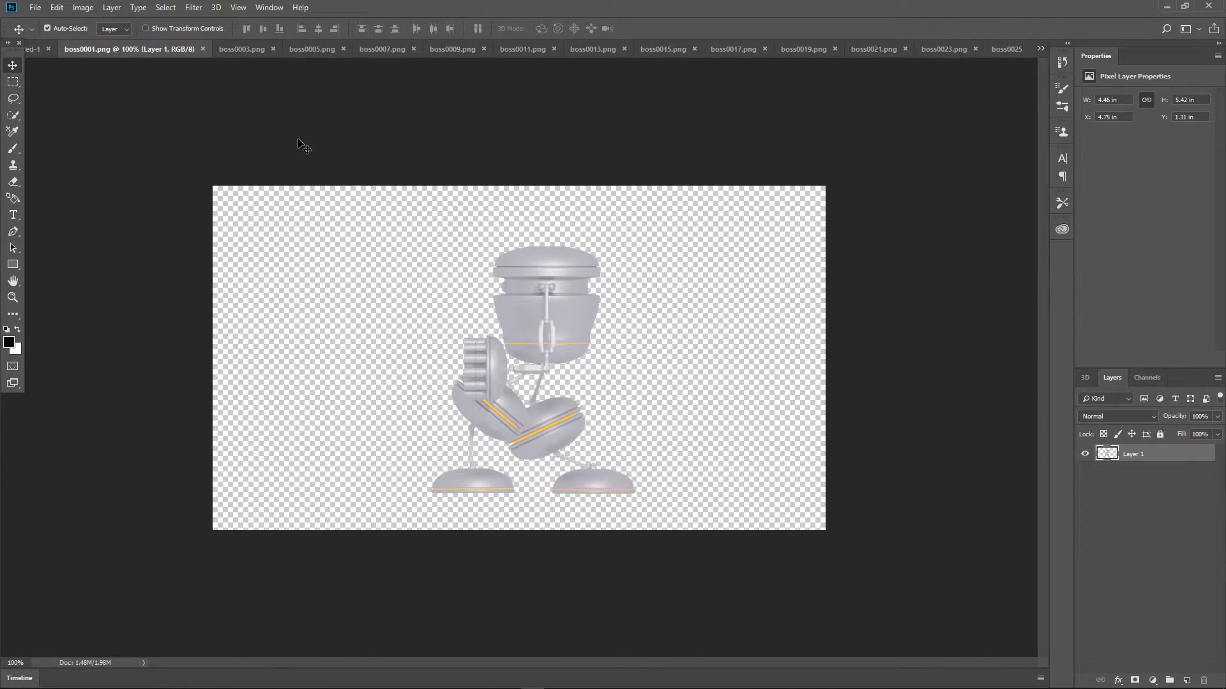
pyautogui.click(56, 8)
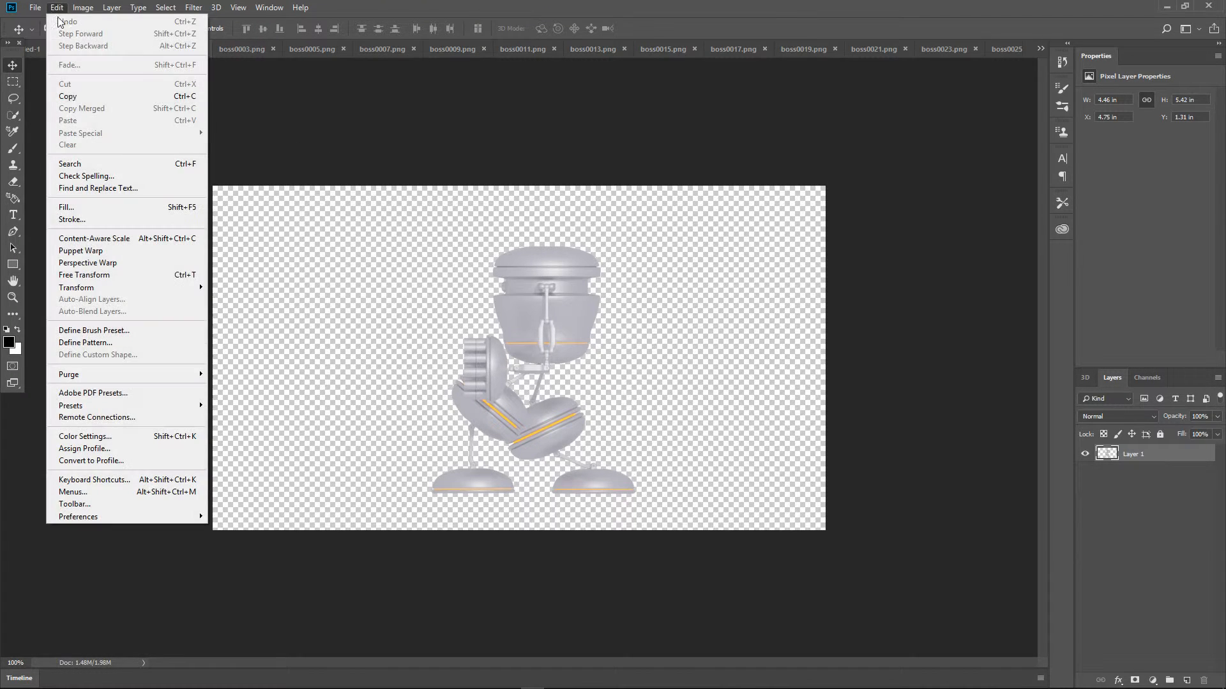
pyautogui.click(83, 97)
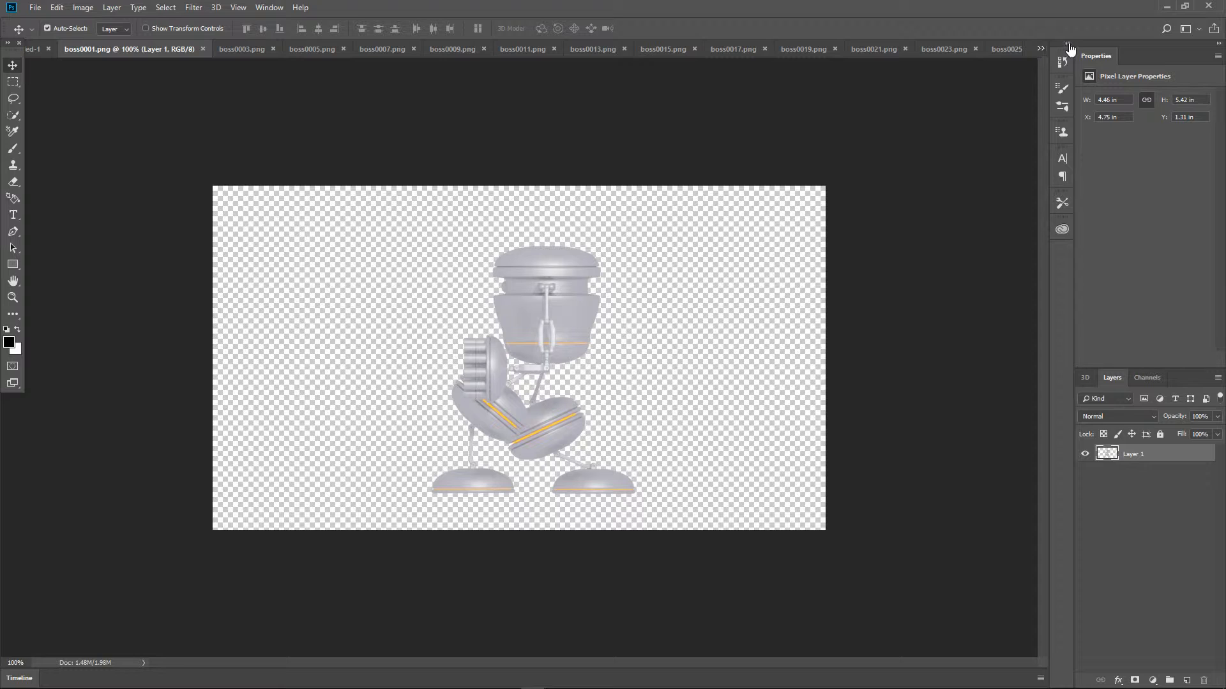
pyautogui.click(34, 54)
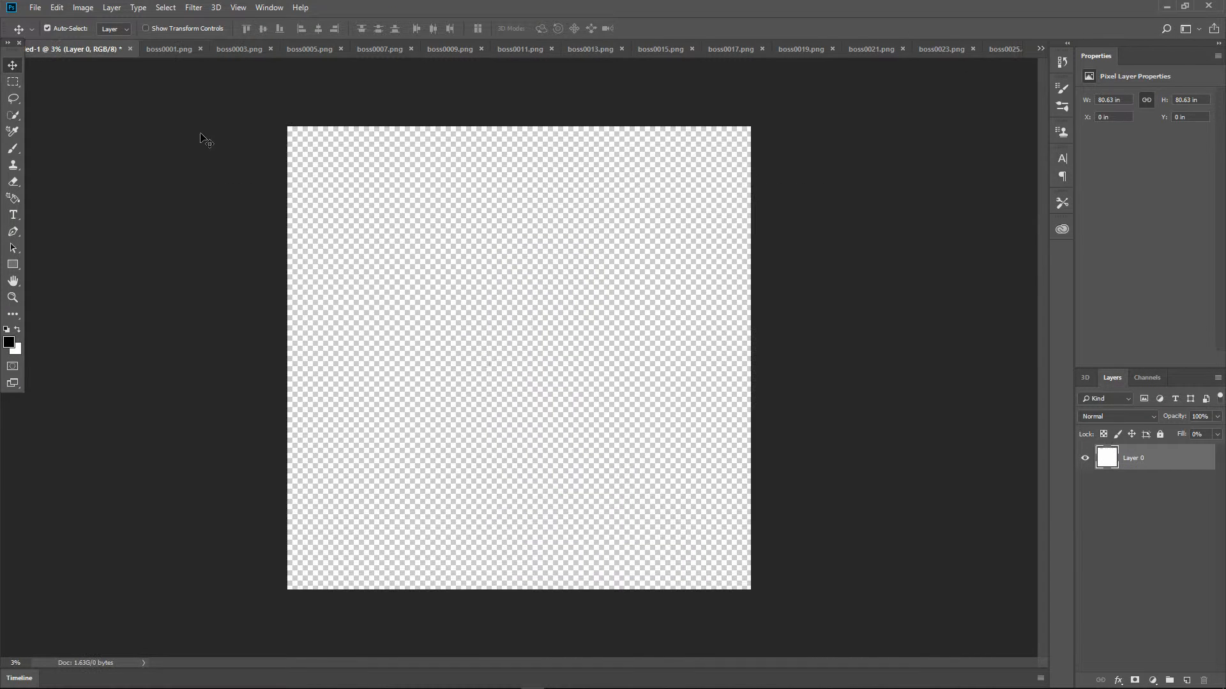
pyautogui.click(56, 7)
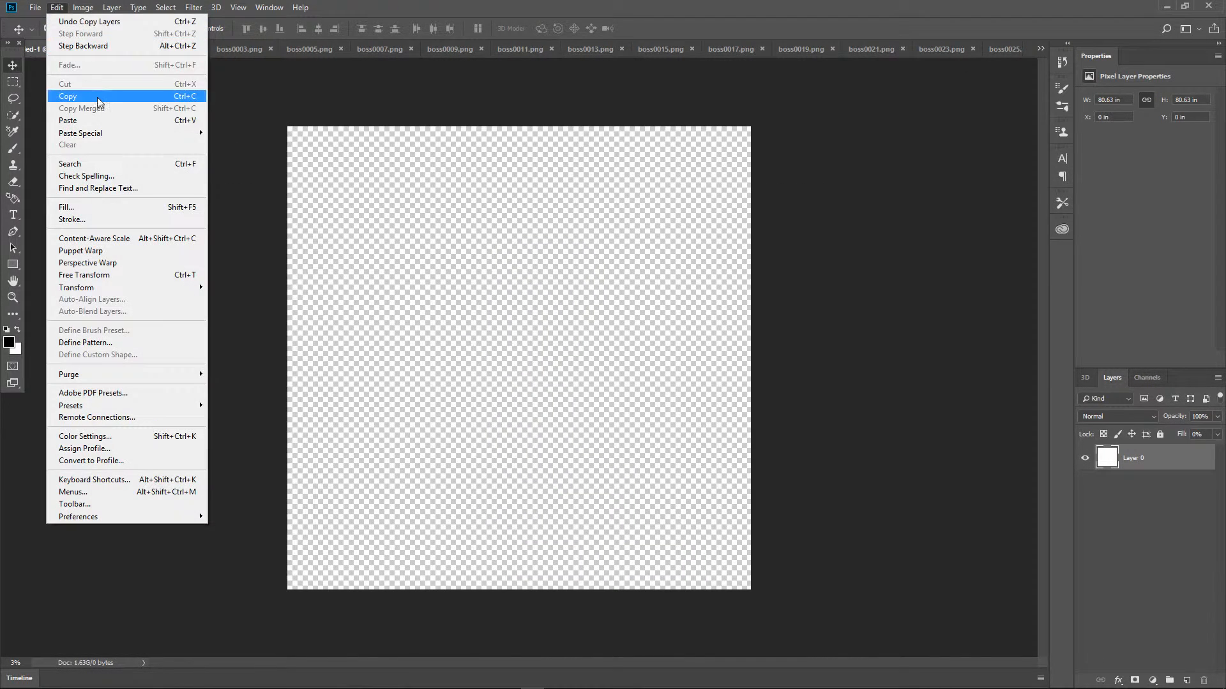
pyautogui.click(104, 121)
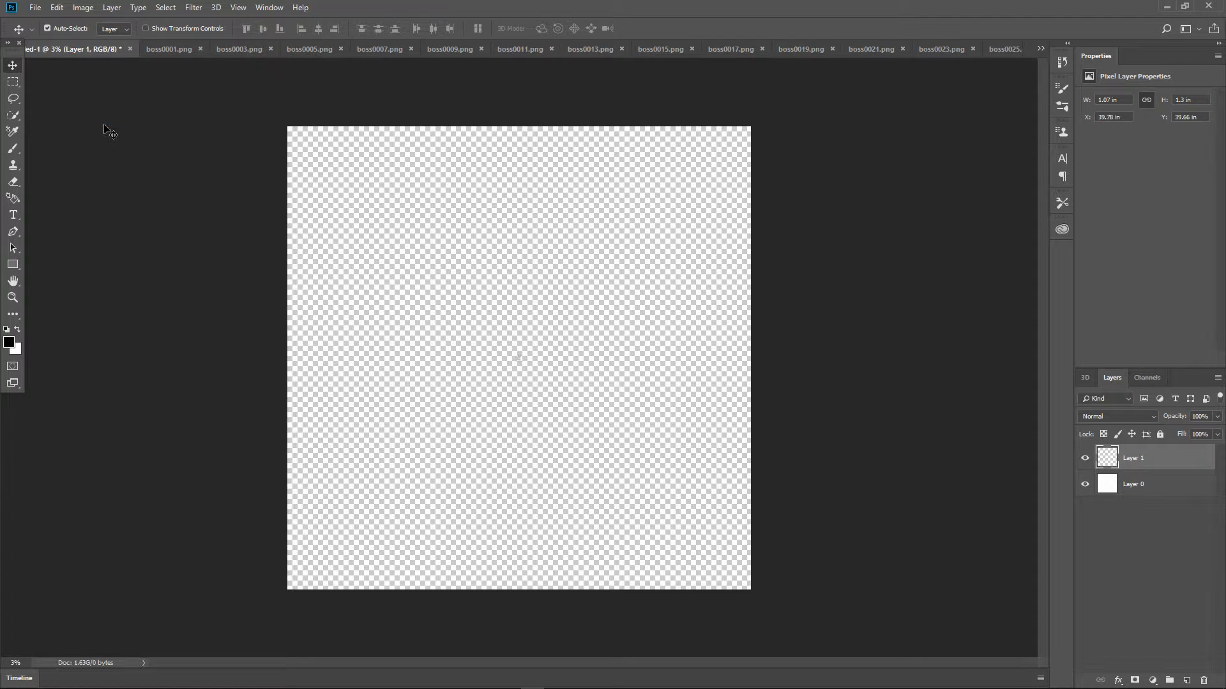
pyautogui.click(12, 298)
pyautogui.moveTo(521, 368); pyautogui.dragTo(489, 343)
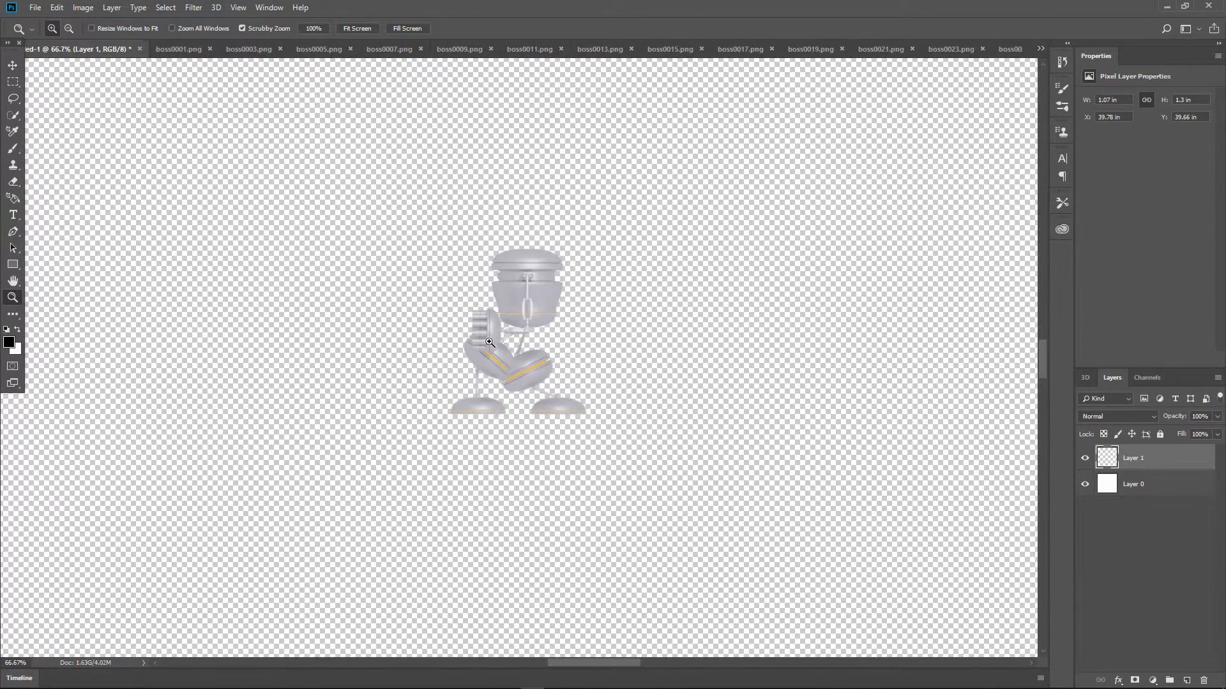
pyautogui.click(547, 300)
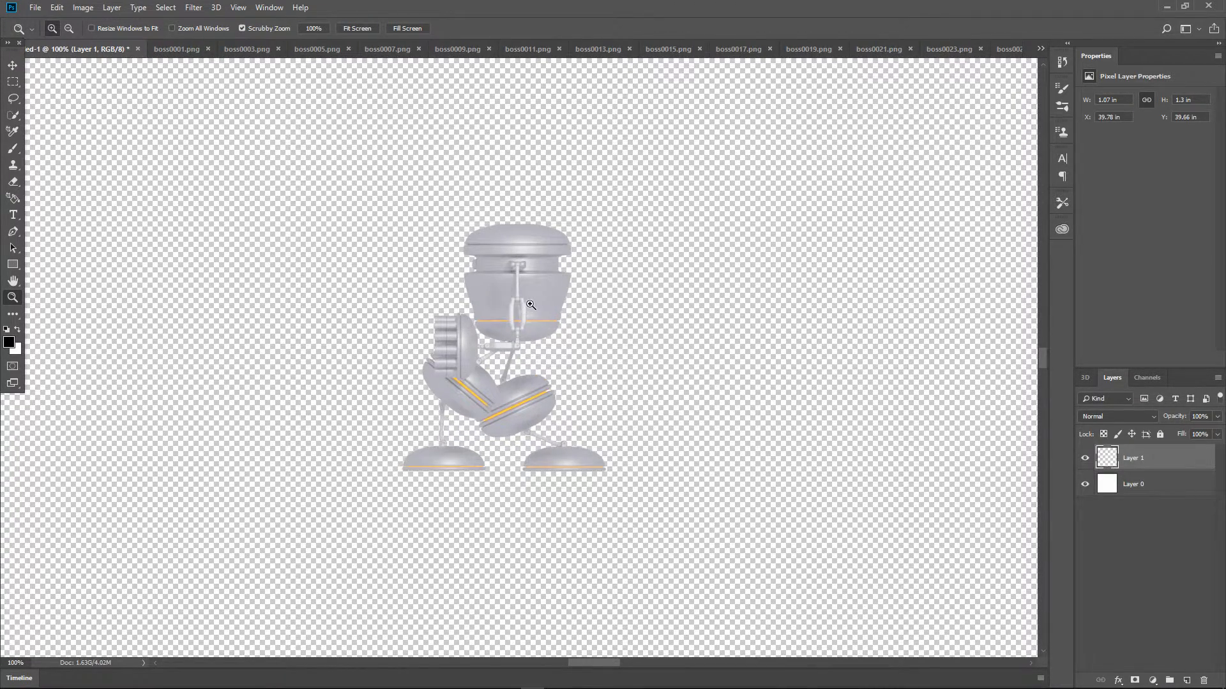
# Check the pasted sprite against the whole Untitled-1 canvas, and close that document without saving
pyautogui.rightClick(531, 306)
pyautogui.click(567, 312)
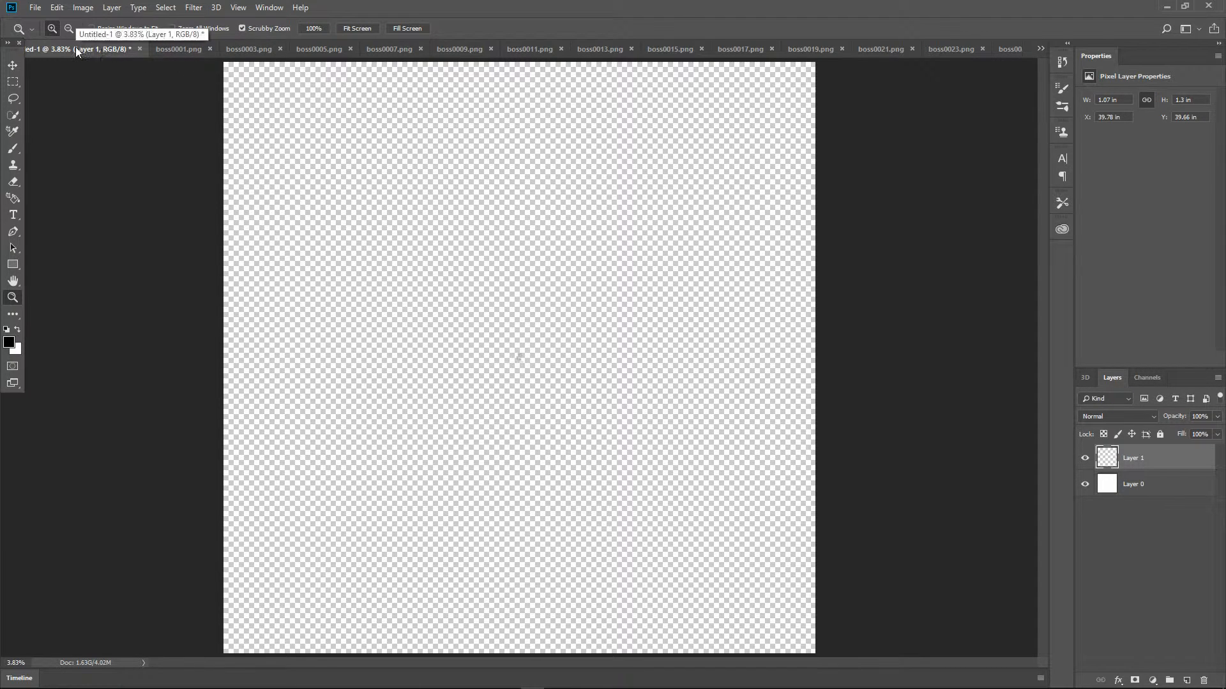
pyautogui.click(138, 50)
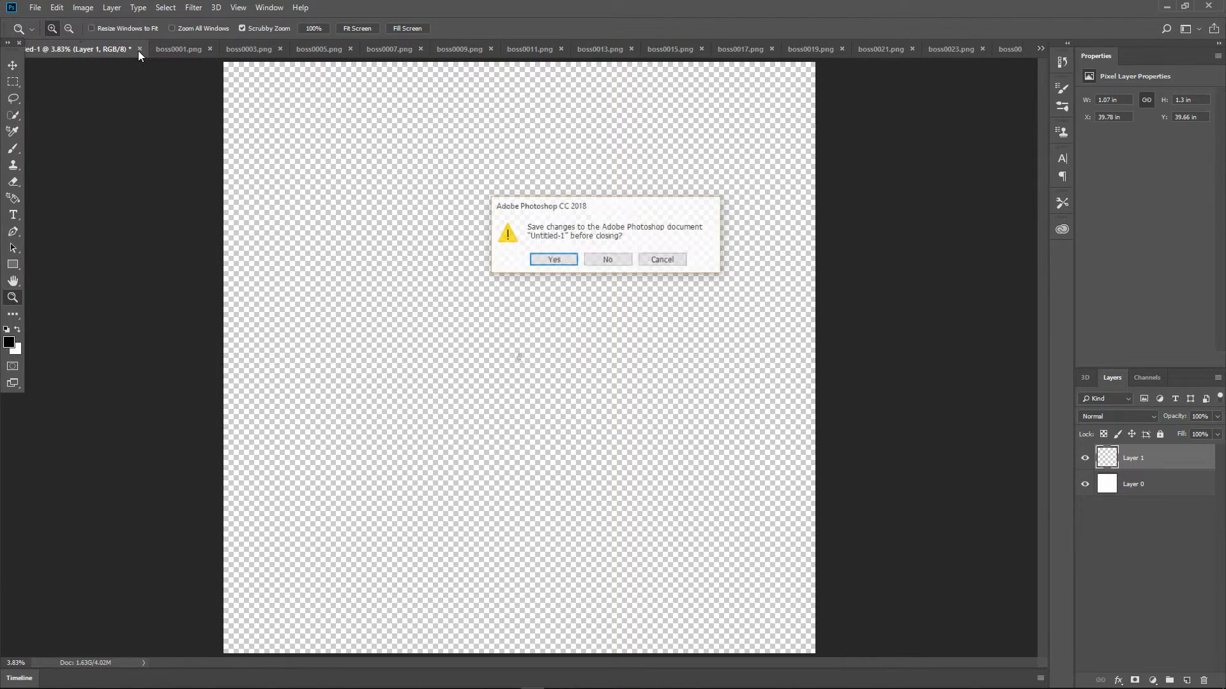
pyautogui.click(616, 261)
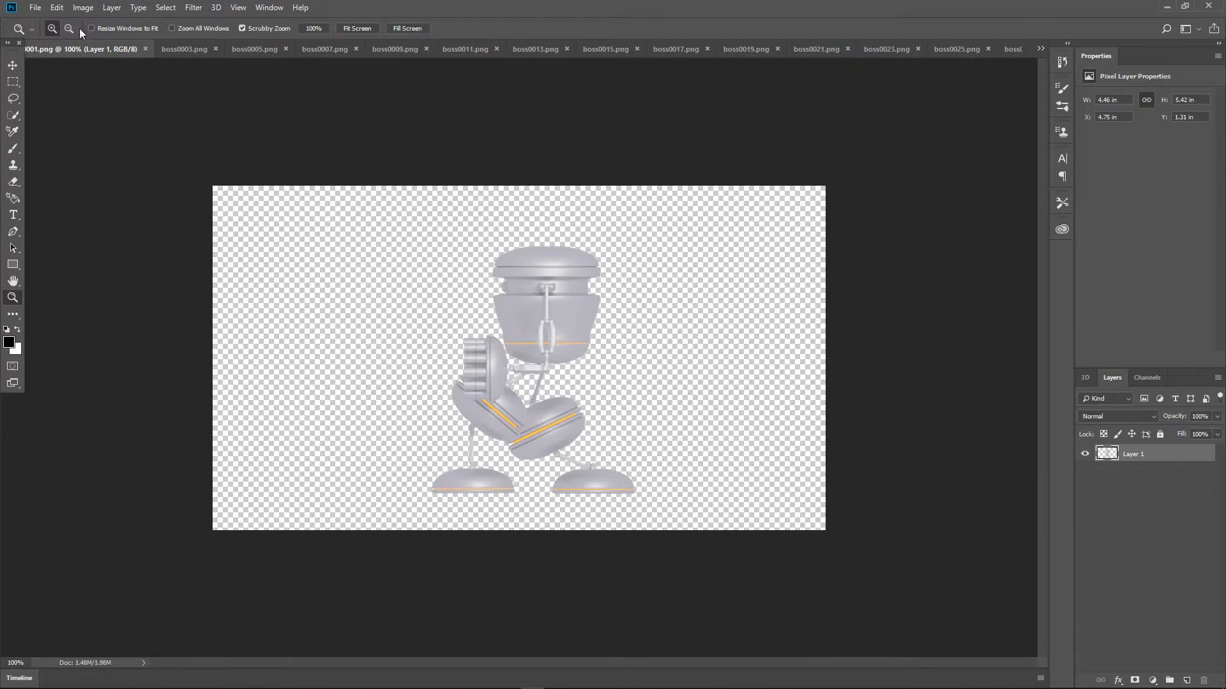
# Create a new document 2048 pixels wide and 2048 pixels high at 72 pixels/inch
pyautogui.click(35, 9)
pyautogui.click(39, 18)
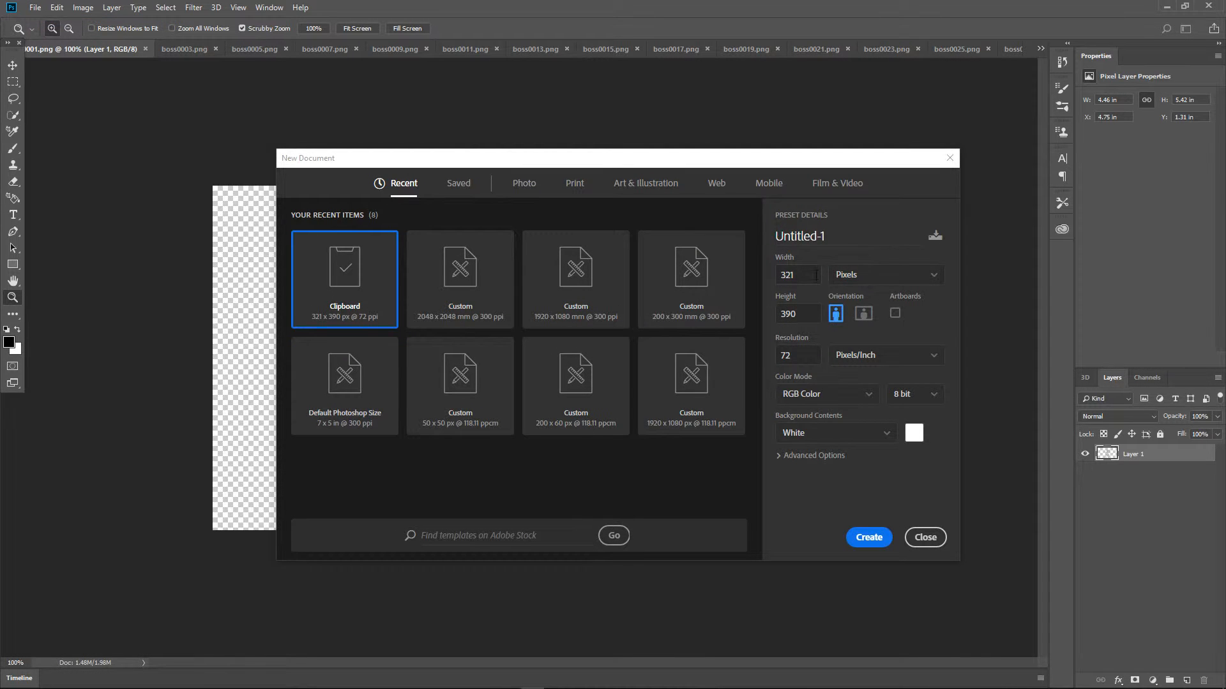
pyautogui.moveTo(802, 275); pyautogui.dragTo(713, 273)
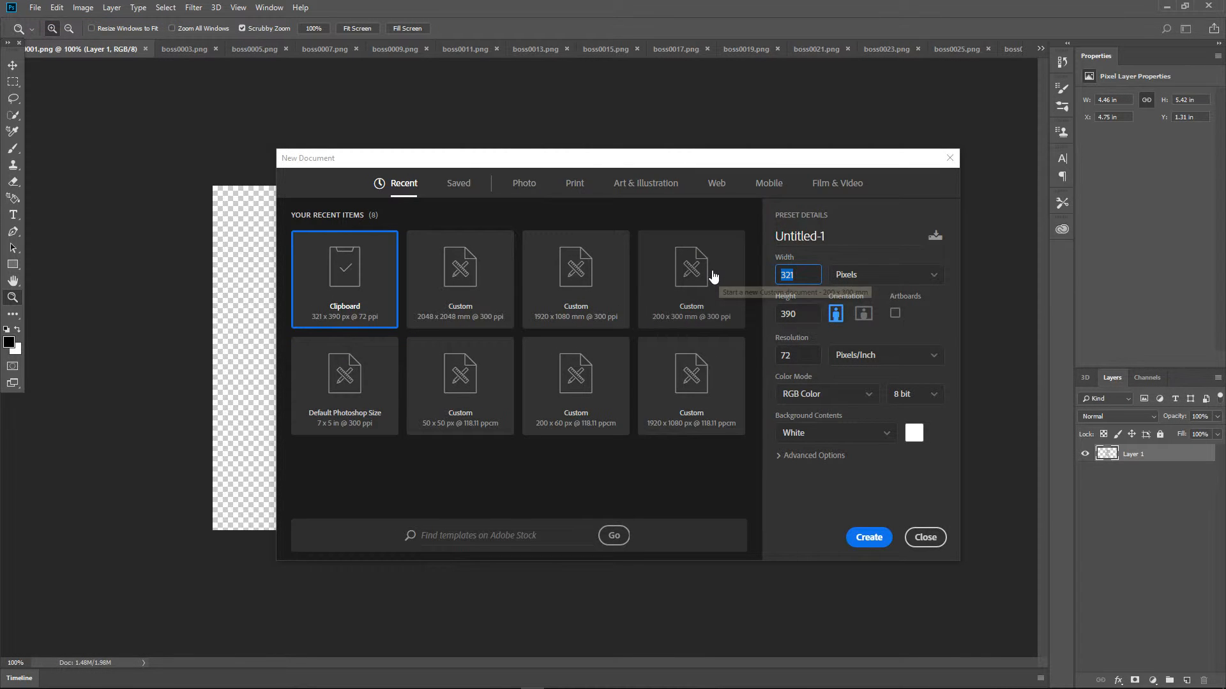
pyautogui.write('204')
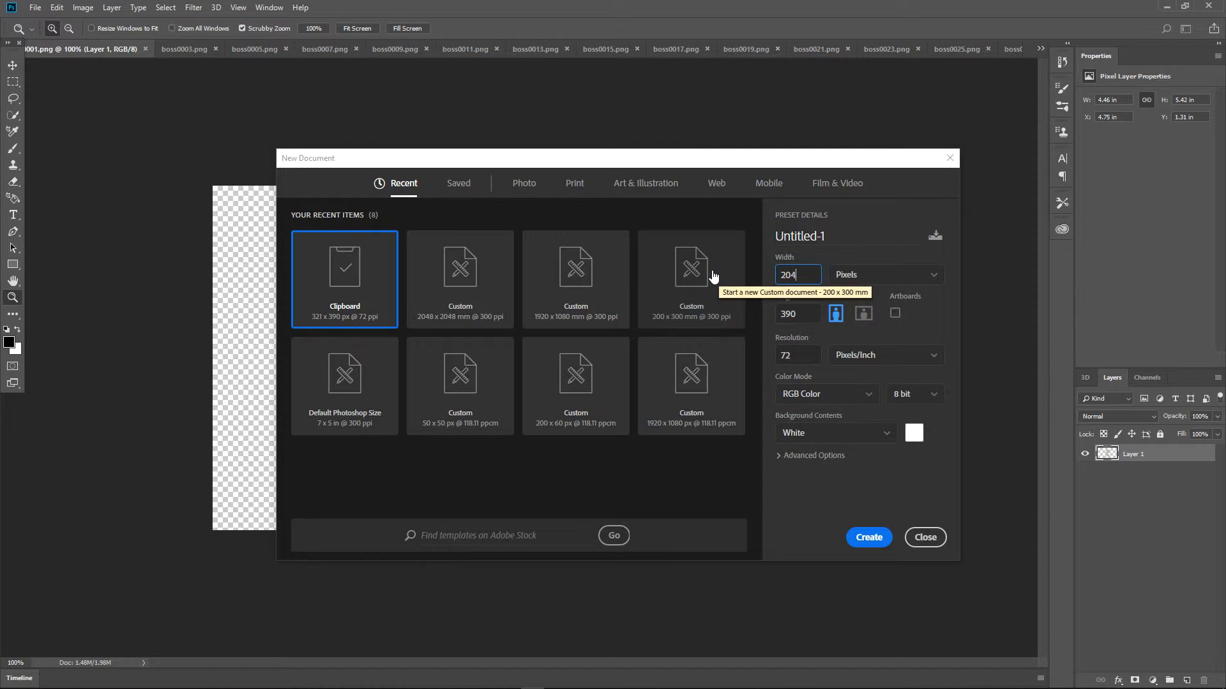
pyautogui.write('8')
pyautogui.moveTo(809, 310); pyautogui.dragTo(772, 300)
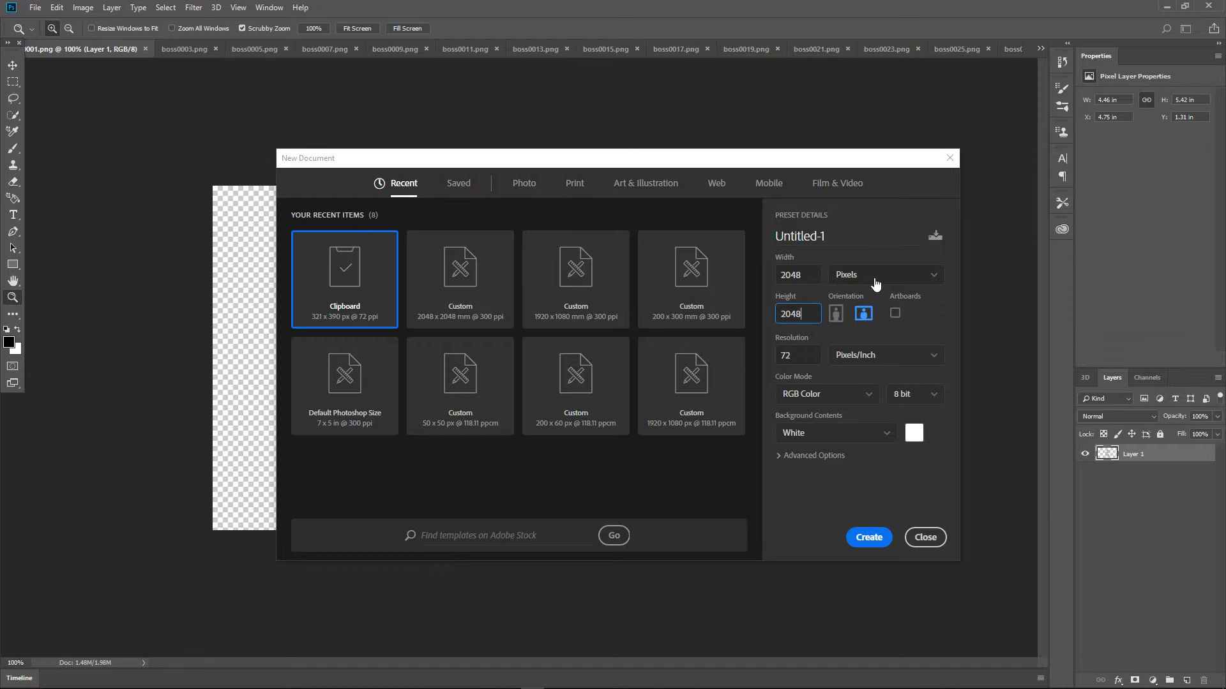
pyautogui.click(836, 317)
pyautogui.click(869, 537)
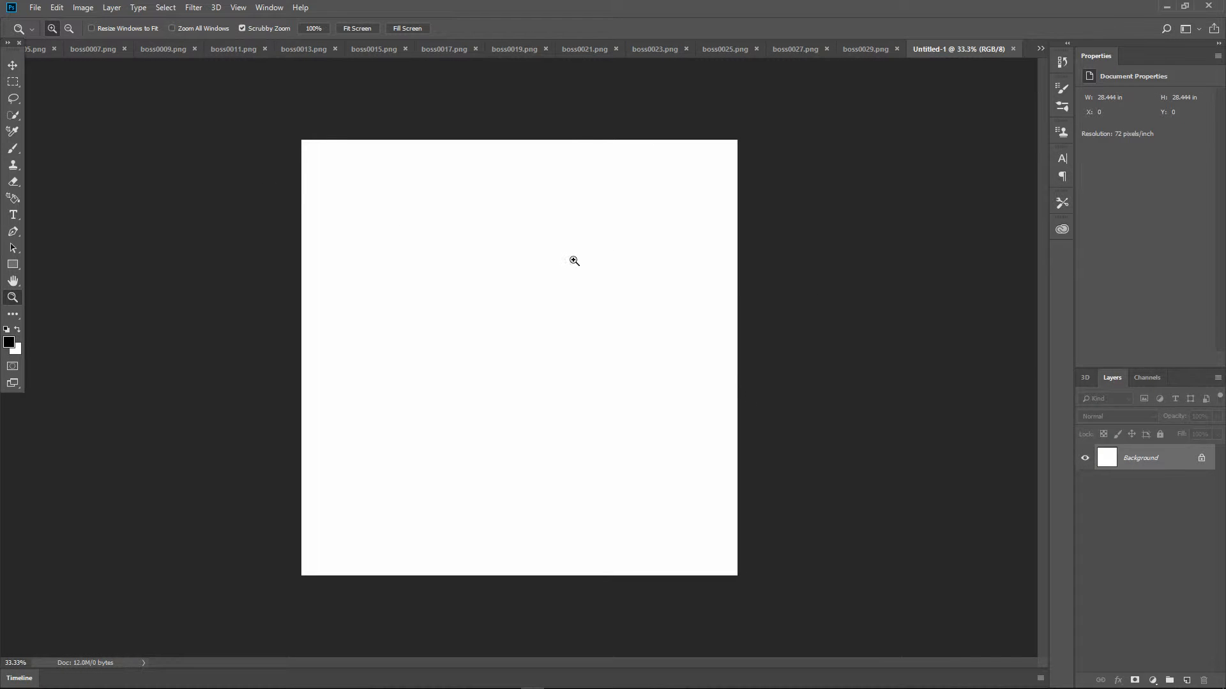
# Unlock the new document's white background layer and set its fill to 0%
pyautogui.click(1200, 459)
pyautogui.press('h')
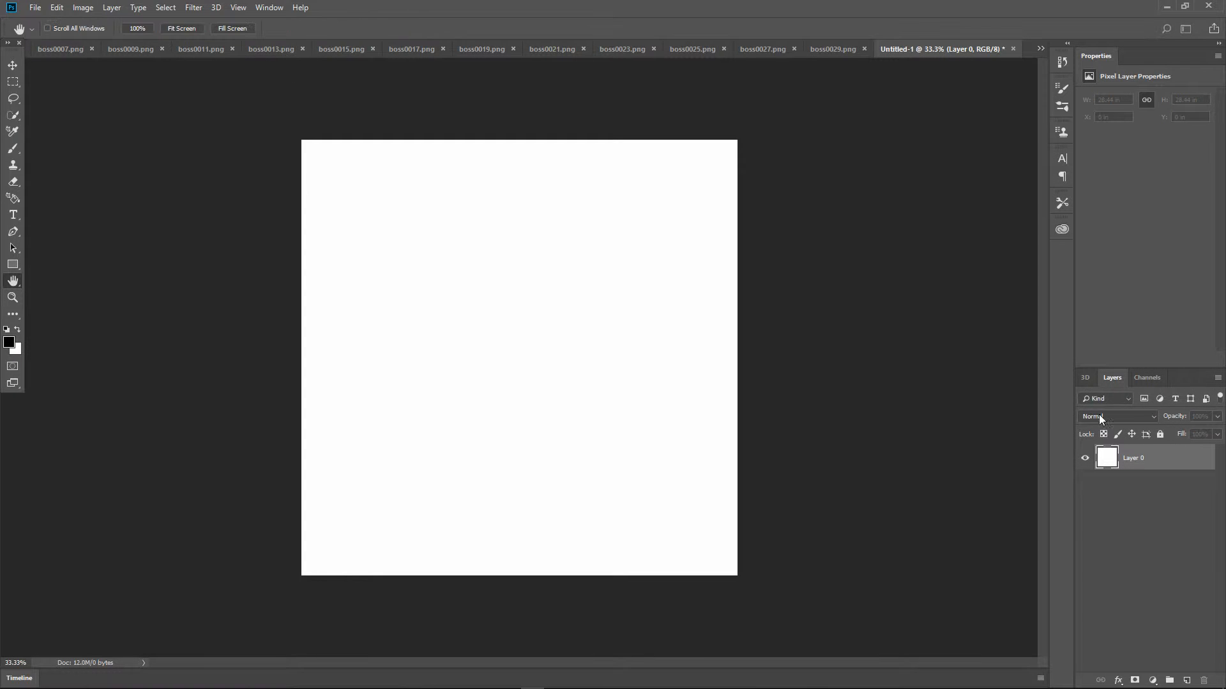
pyautogui.press('z')
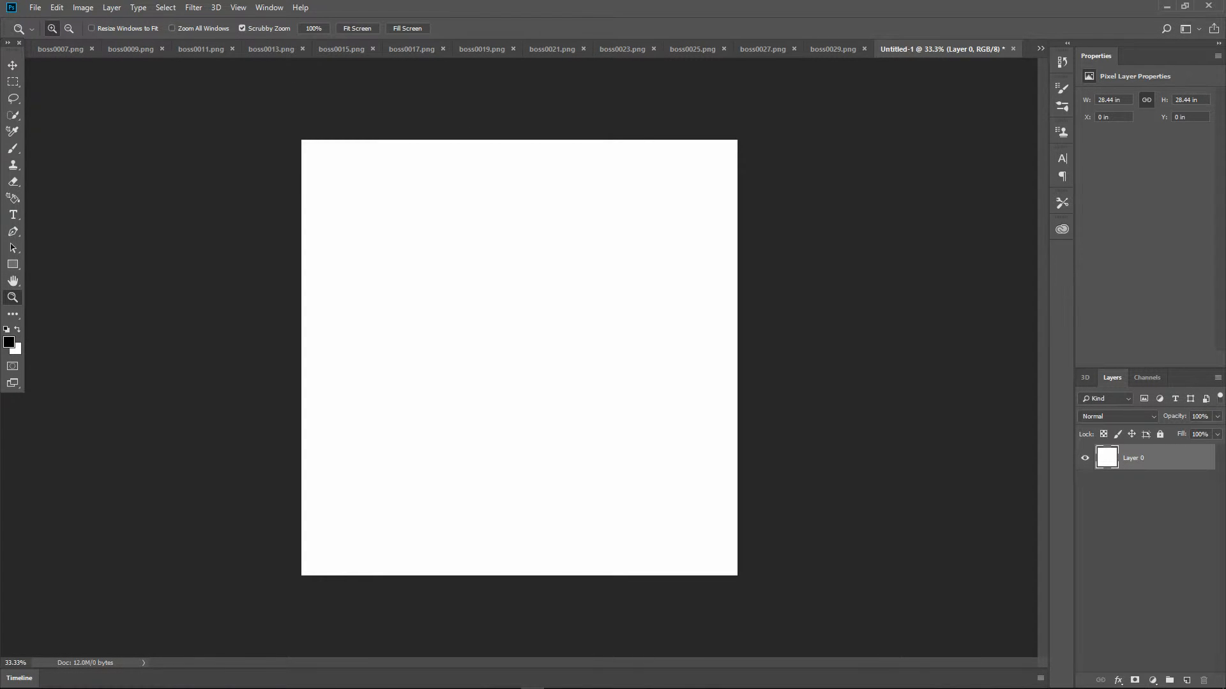
pyautogui.click(1216, 434)
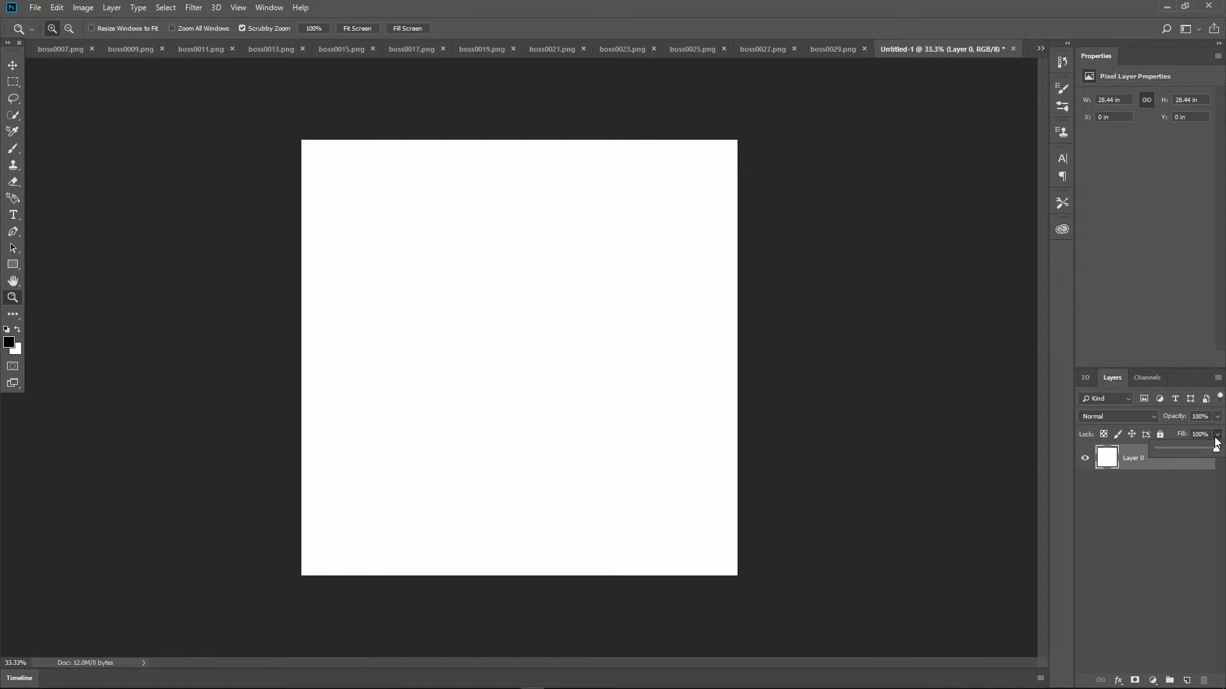
pyautogui.moveTo(1208, 451); pyautogui.dragTo(504, 369)
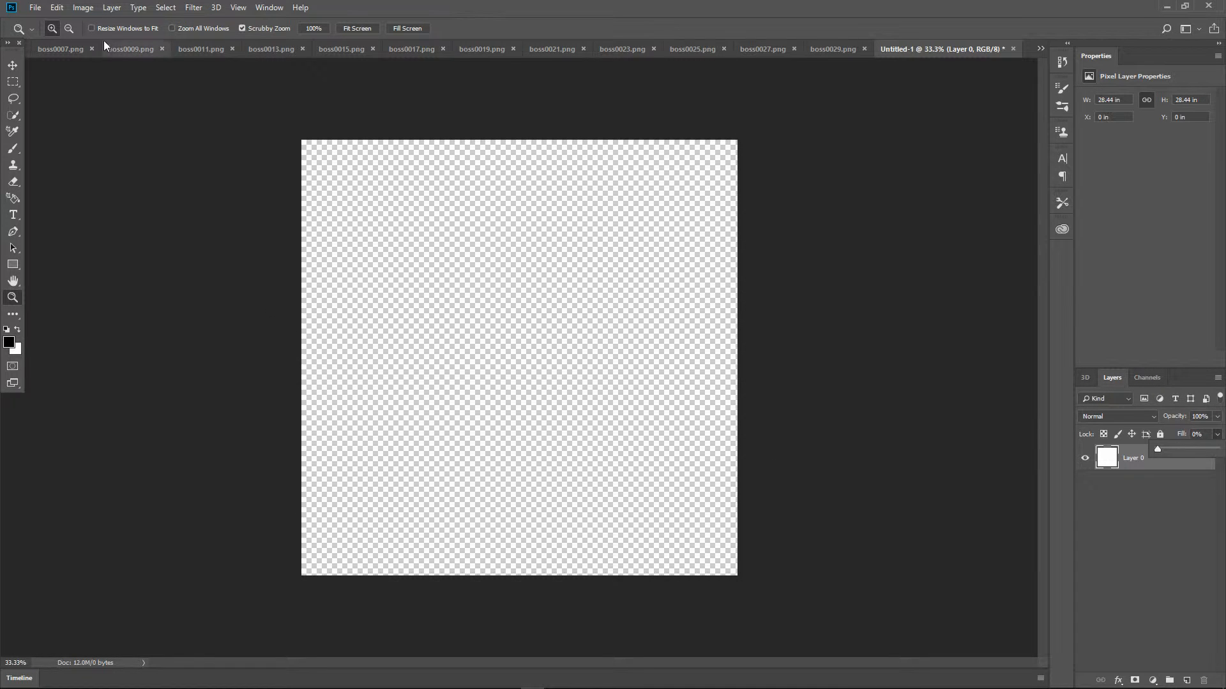
# Paste the copied robot sprite and place it in the canvas's upper-left corner, at about X 0.54 in, Y 0.56 in
pyautogui.click(56, 8)
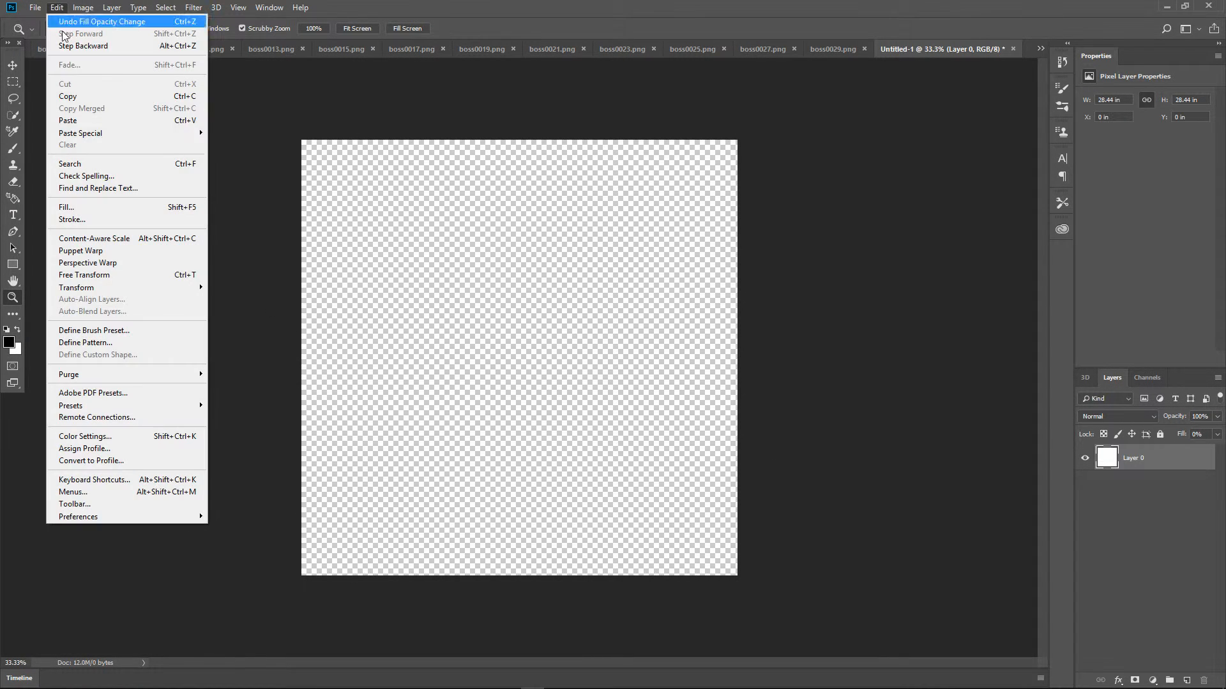
pyautogui.click(101, 121)
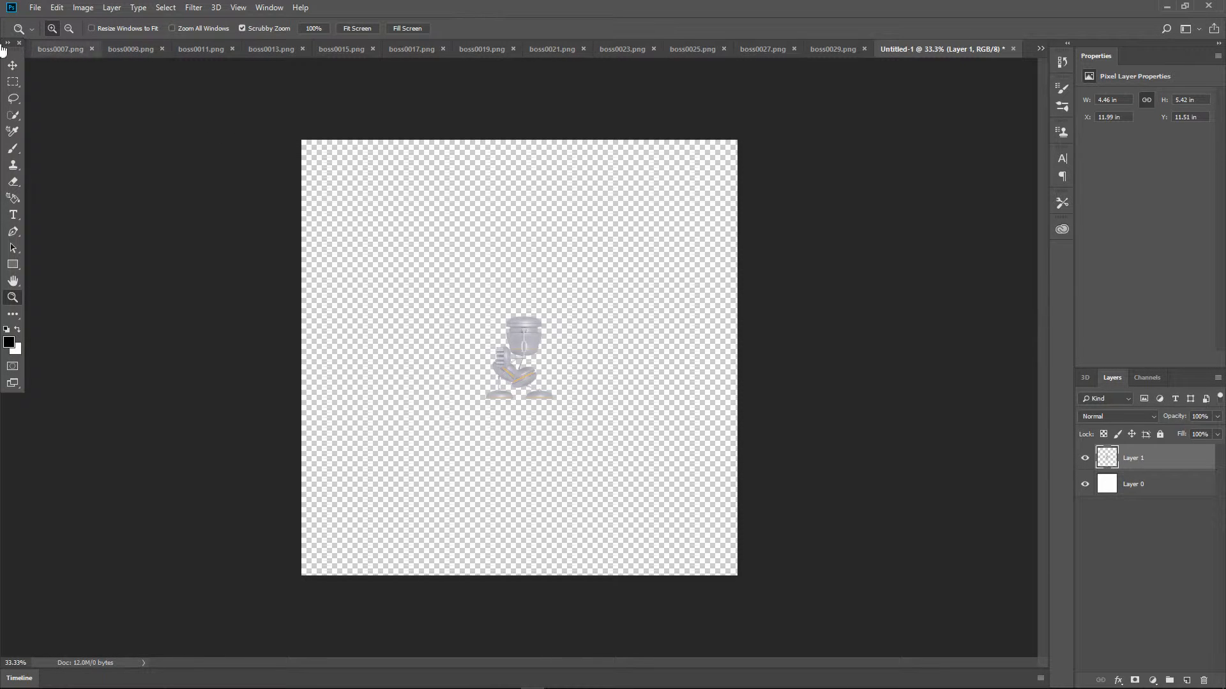
pyautogui.click(12, 65)
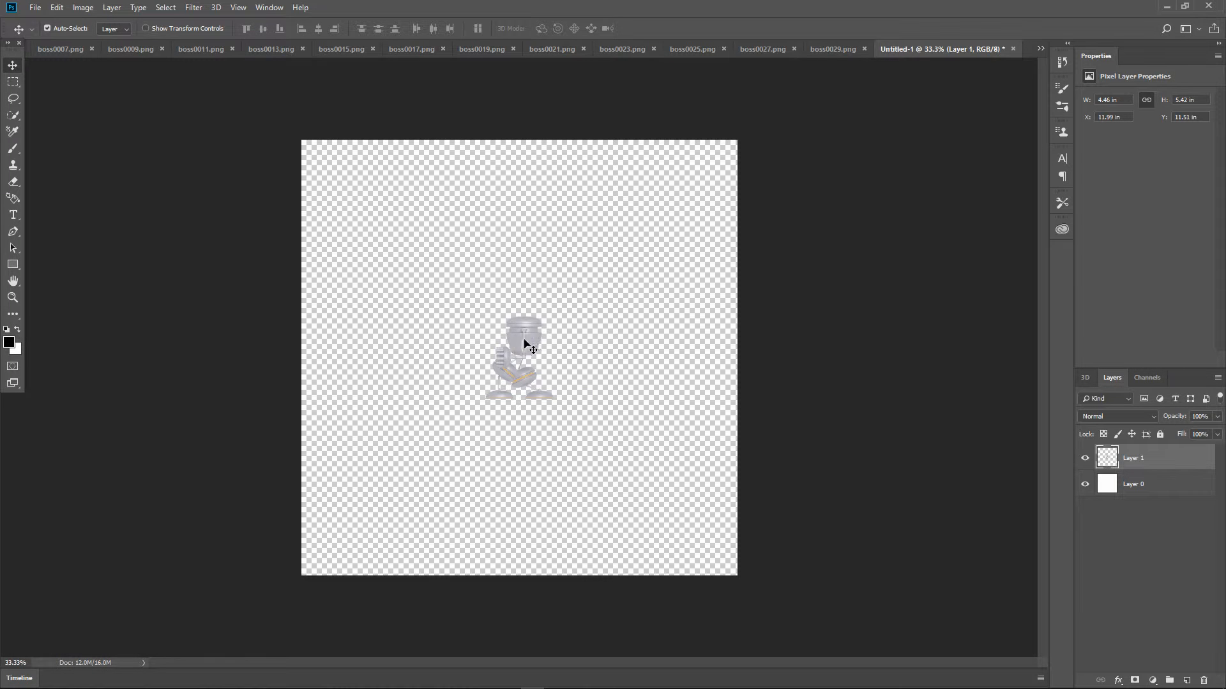
pyautogui.moveTo(527, 342); pyautogui.dragTo(351, 183)
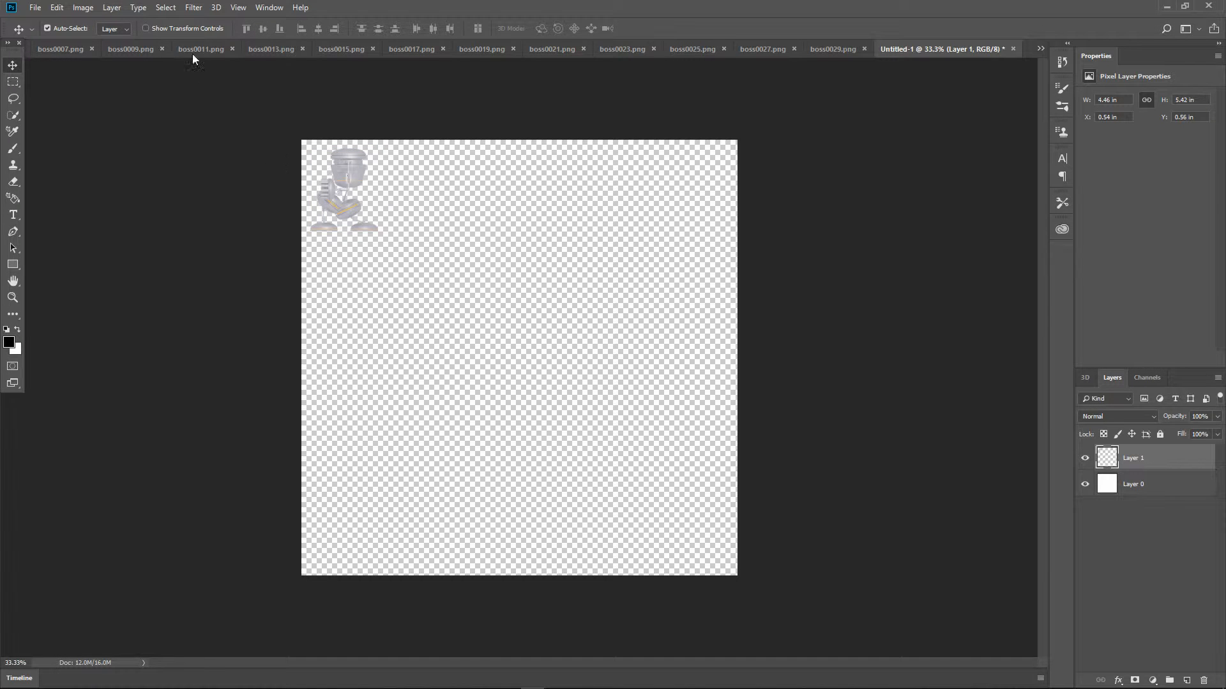
# Add a horizontal guide at 0 in and move it down to the bottom of the first sprite's feet
pyautogui.click(219, 8)
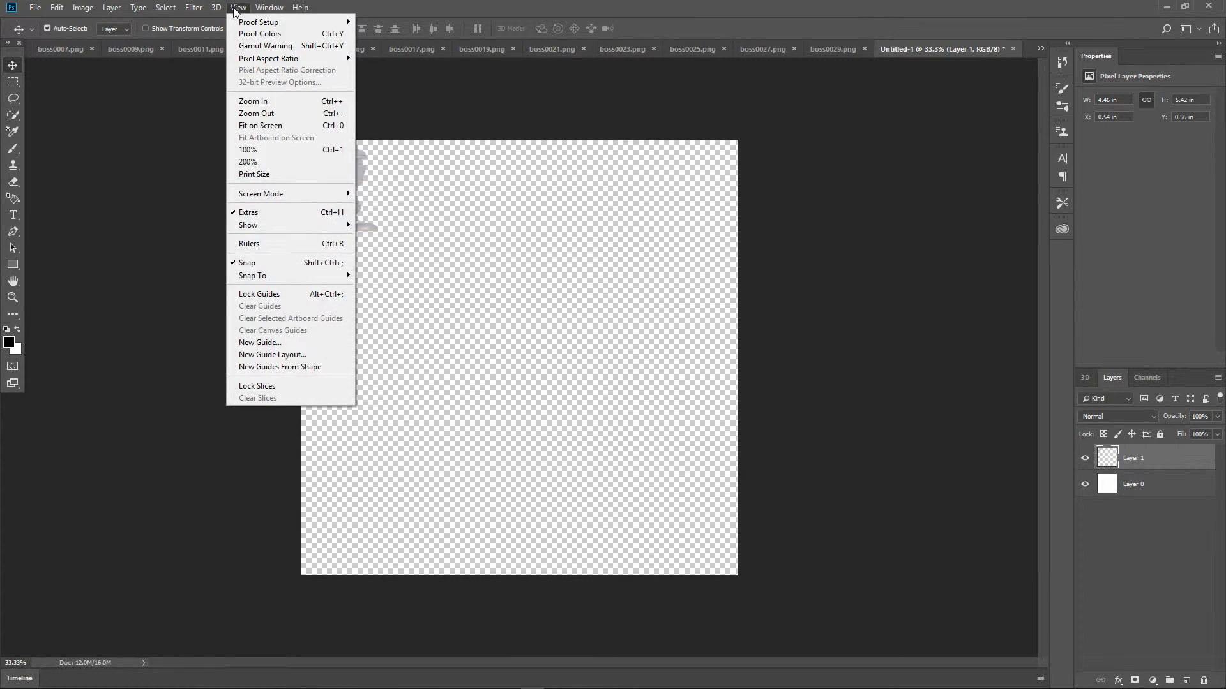
pyautogui.moveTo(171, 9)
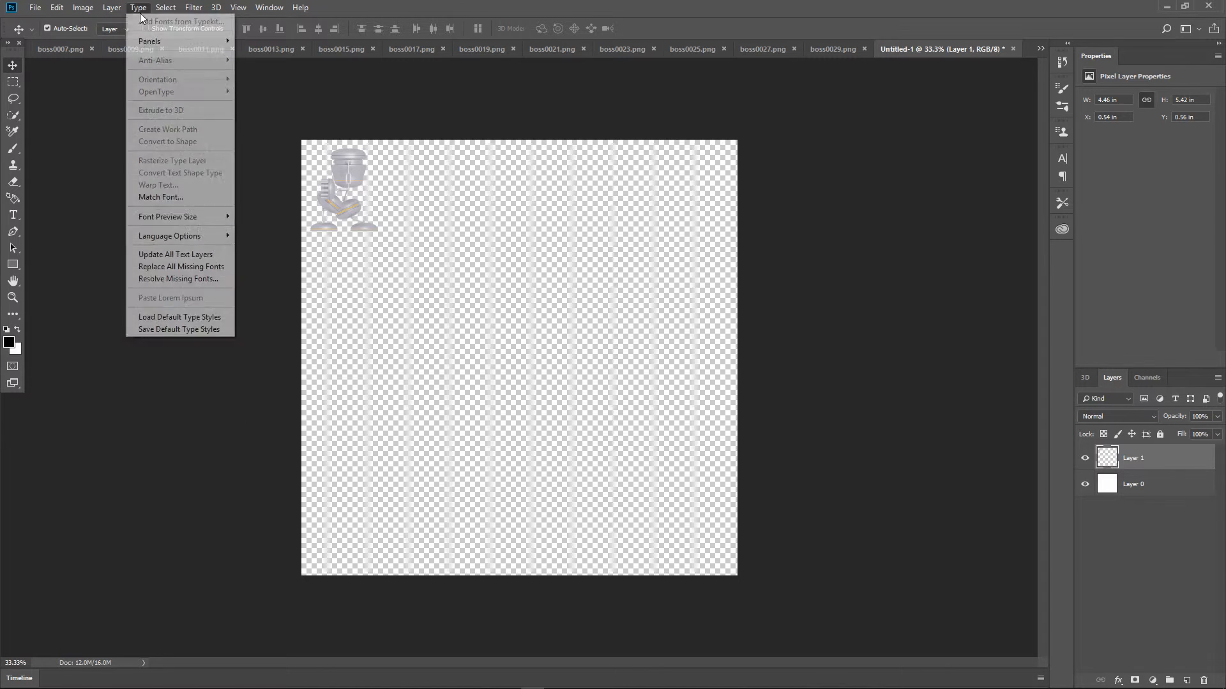
pyautogui.moveTo(235, 10)
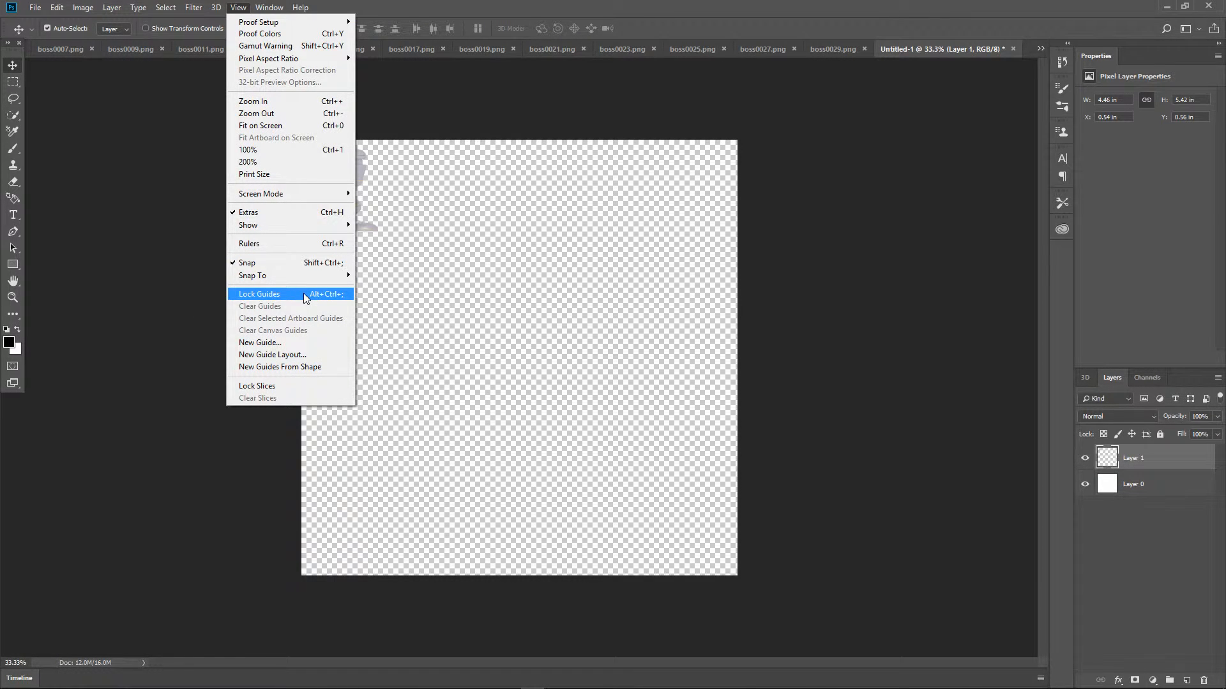
pyautogui.moveTo(302, 226)
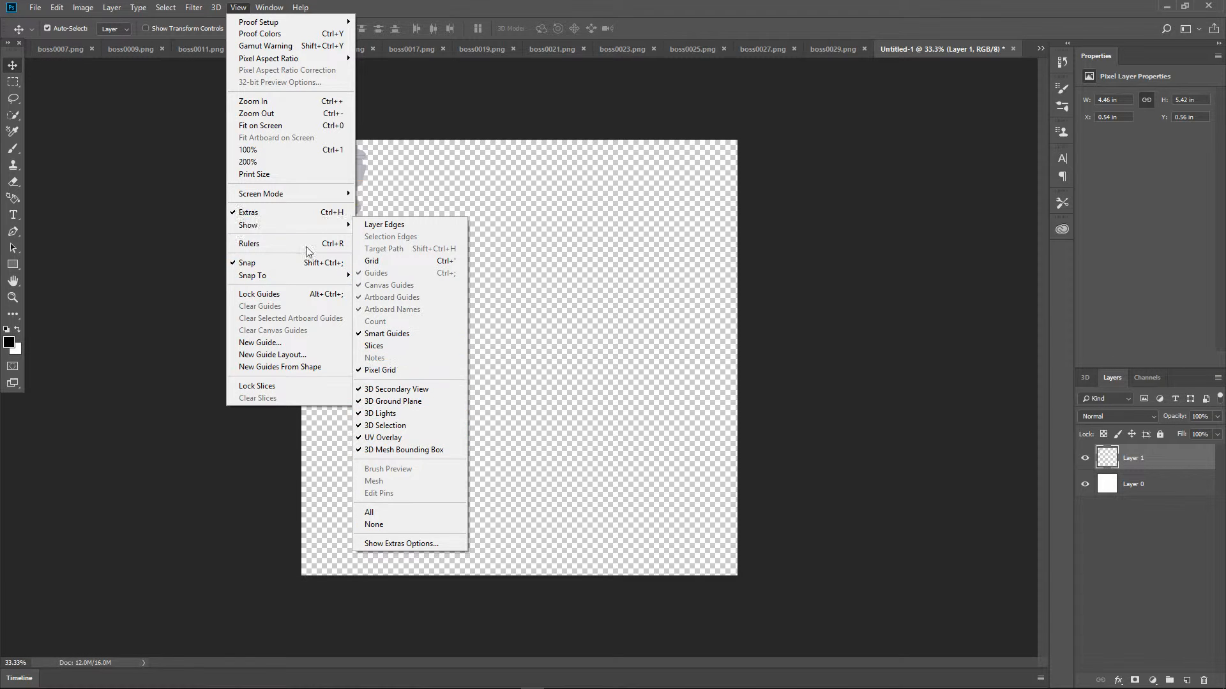
pyautogui.click(285, 343)
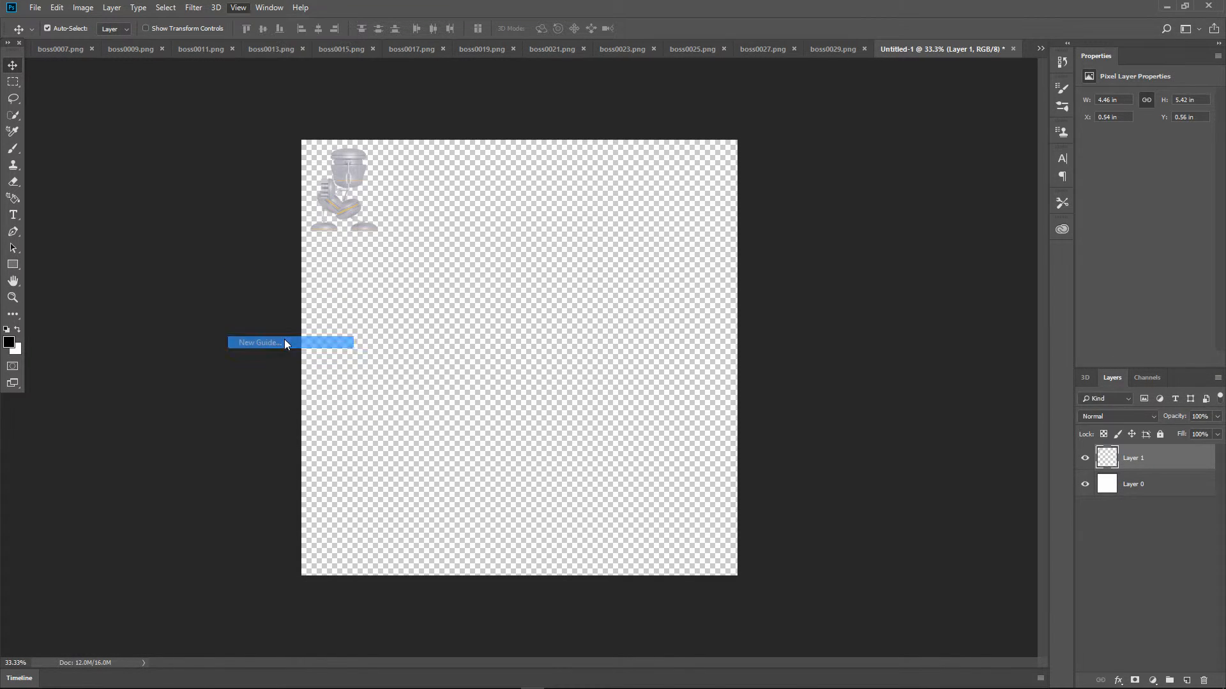
pyautogui.click(572, 222)
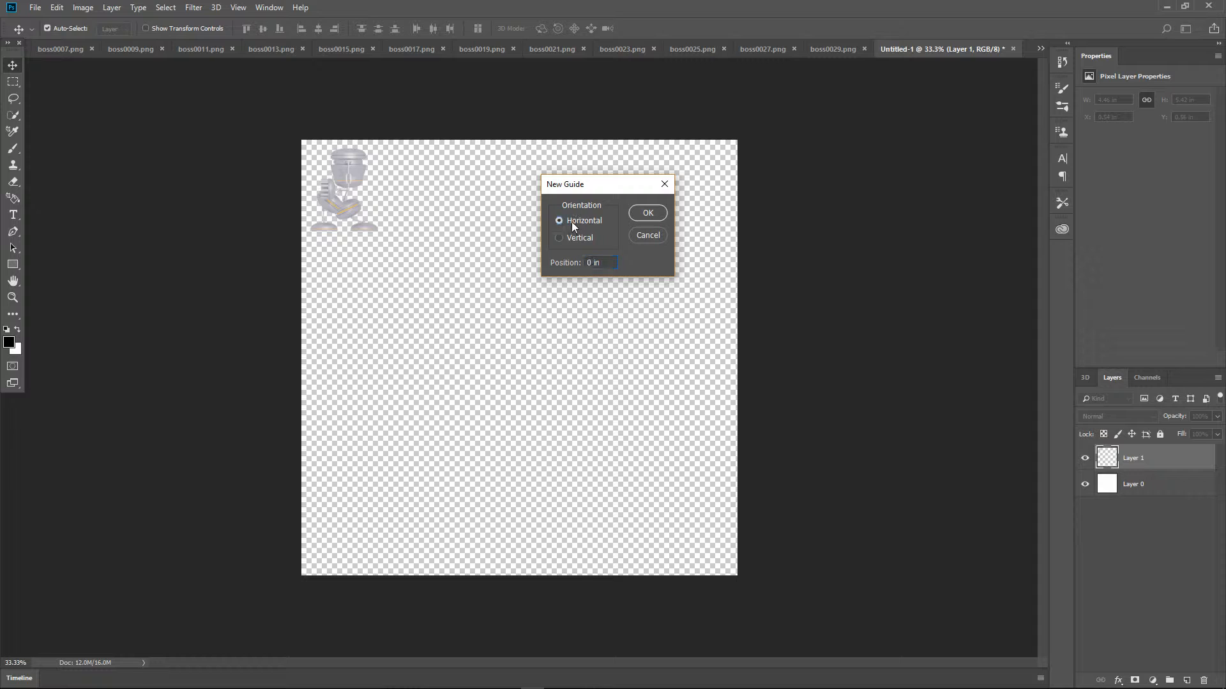
pyautogui.click(648, 213)
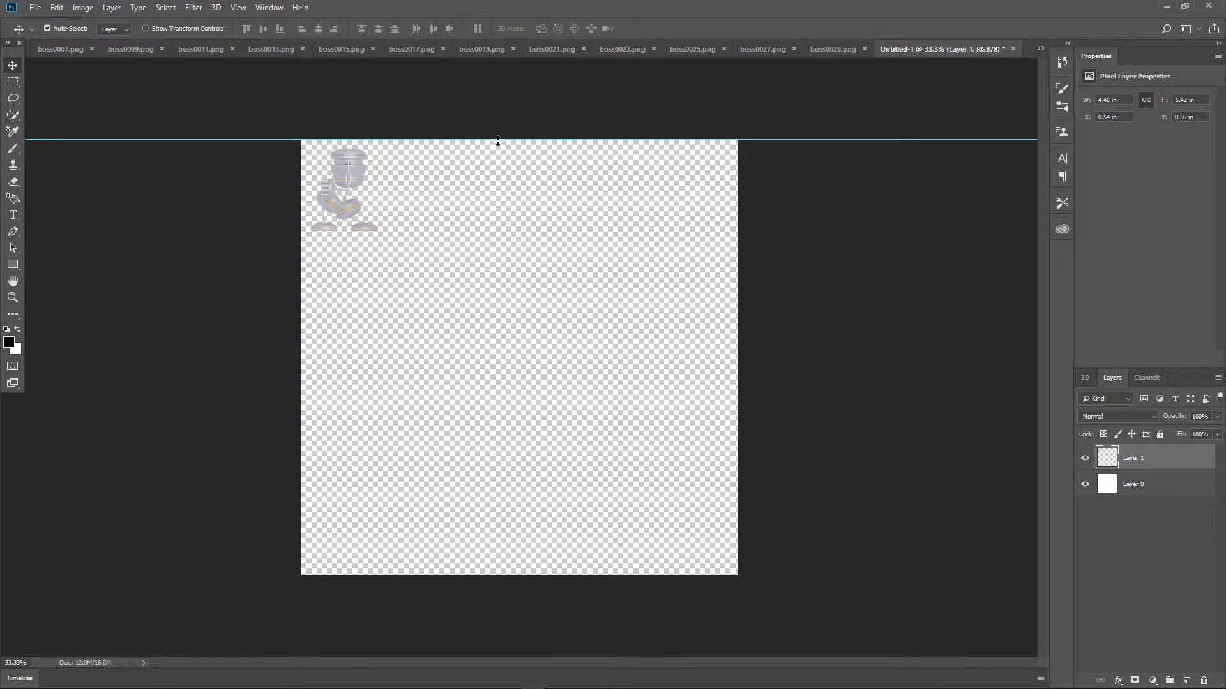
pyautogui.moveTo(496, 139); pyautogui.dragTo(498, 230)
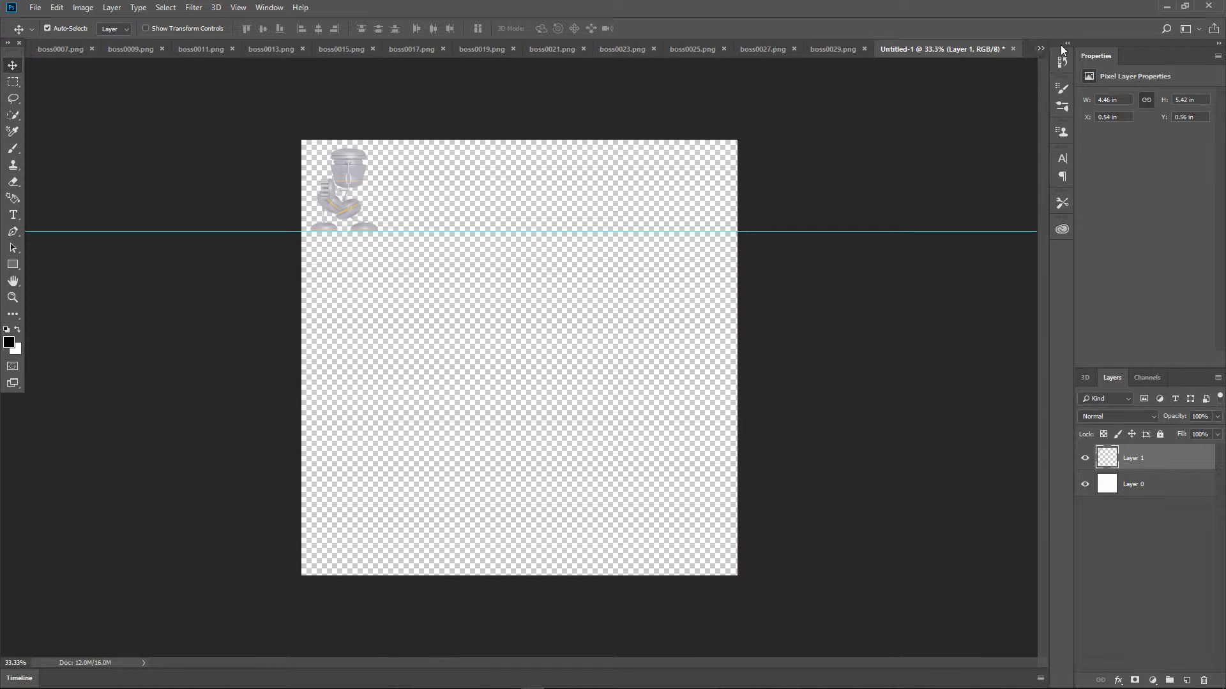
# Close the boss0001.png document, whose frame is already placed on the sprite sheet
pyautogui.click(1040, 49)
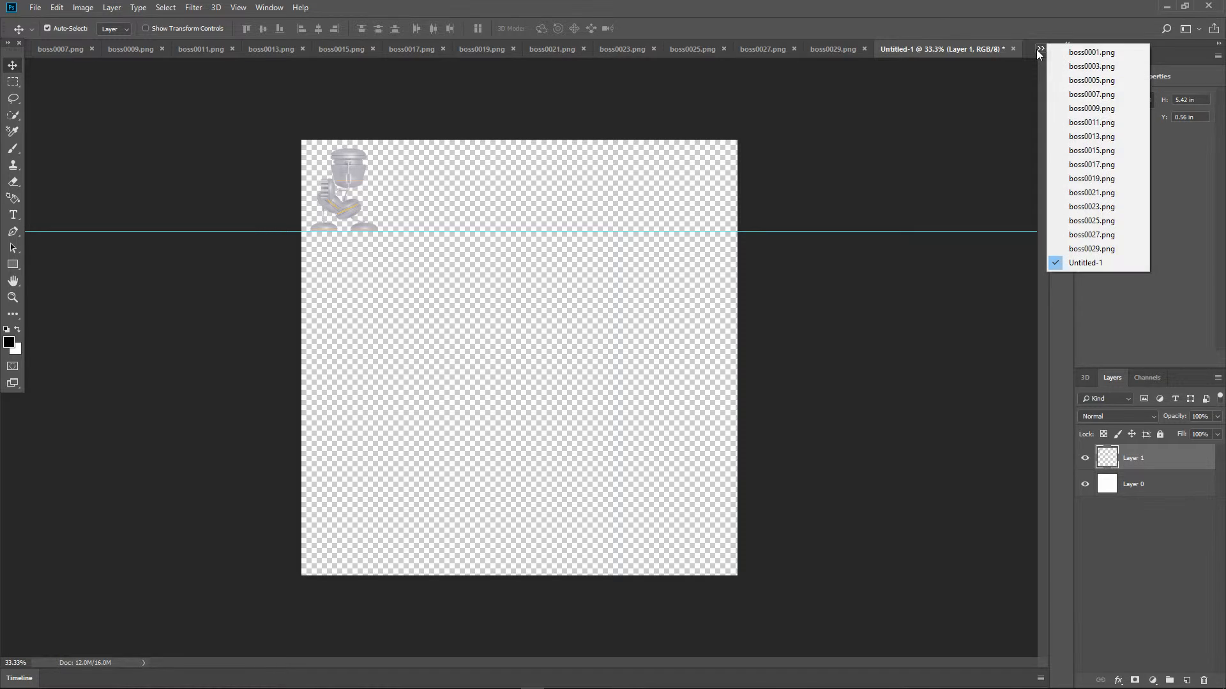
pyautogui.click(1072, 57)
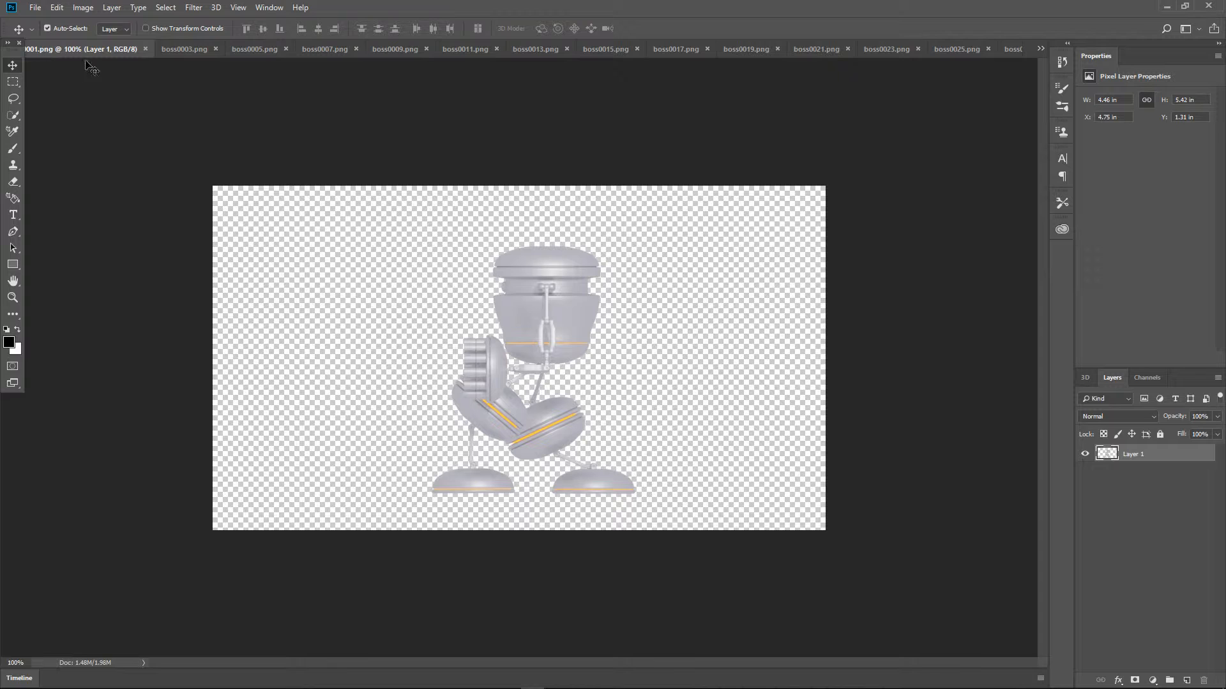
pyautogui.click(146, 48)
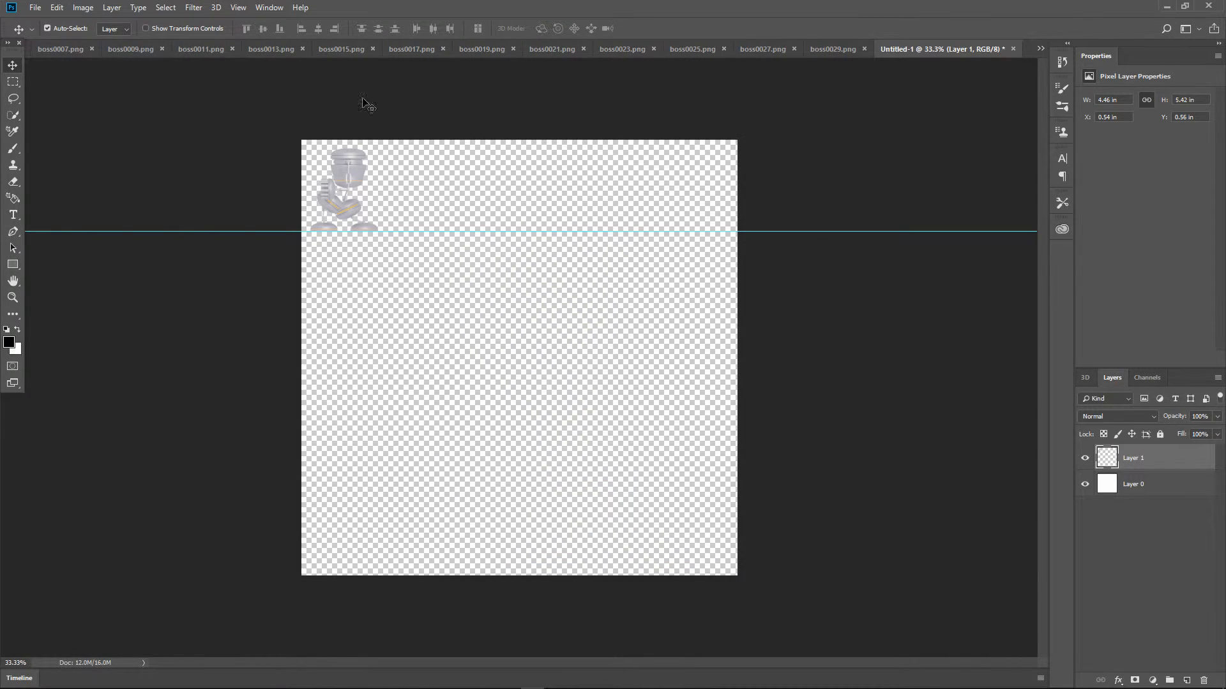
# Copy the boss0003.png robot into Untitled-1 and place it beside the first sprite on the guide, at about X 6.01 in, Y 0.5 in
pyautogui.click(1040, 48)
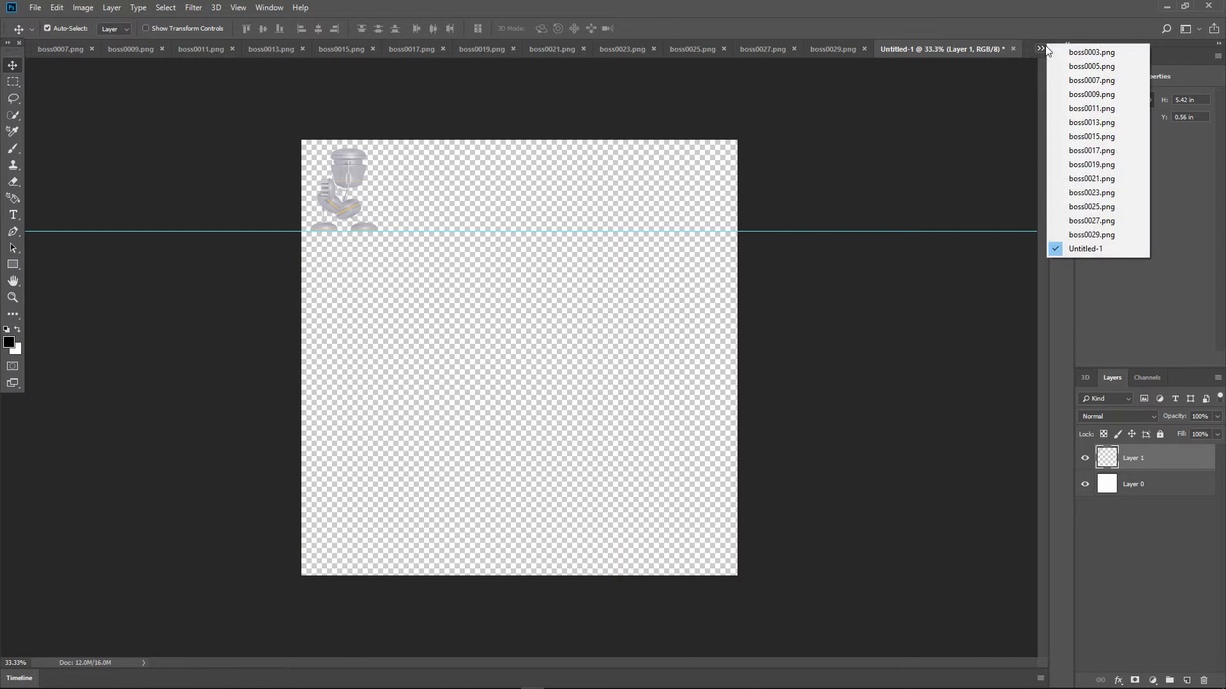
pyautogui.click(1073, 49)
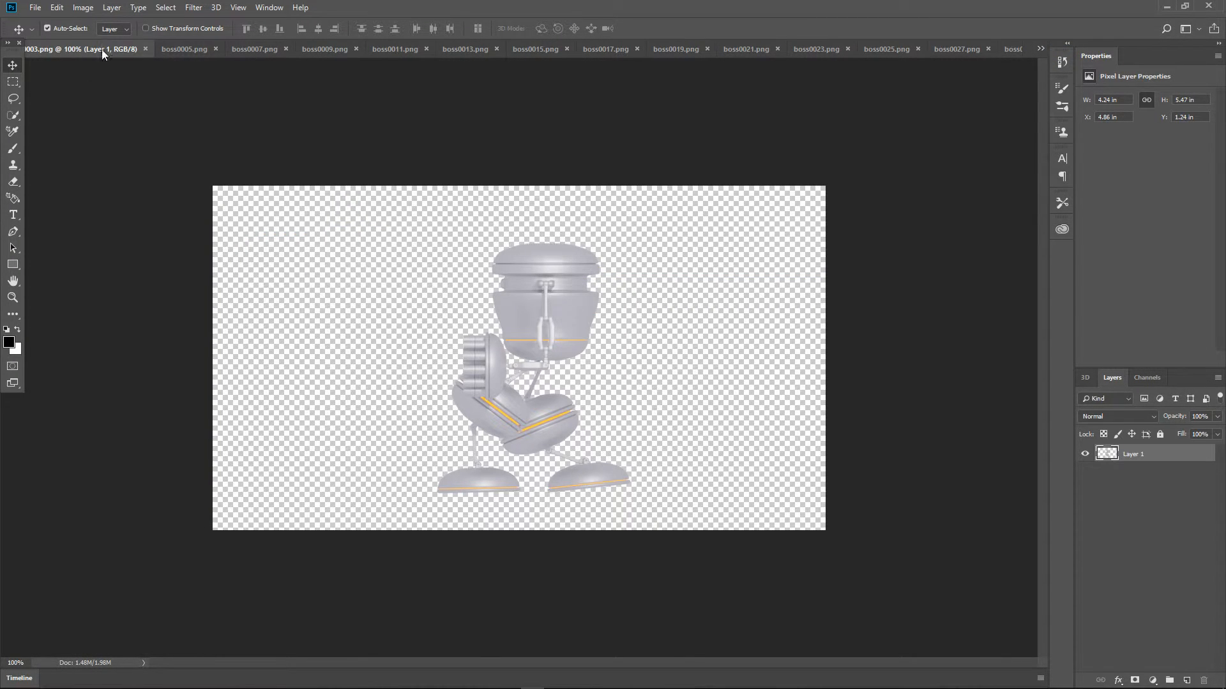
pyautogui.click(58, 9)
pyautogui.click(83, 95)
pyautogui.click(1040, 49)
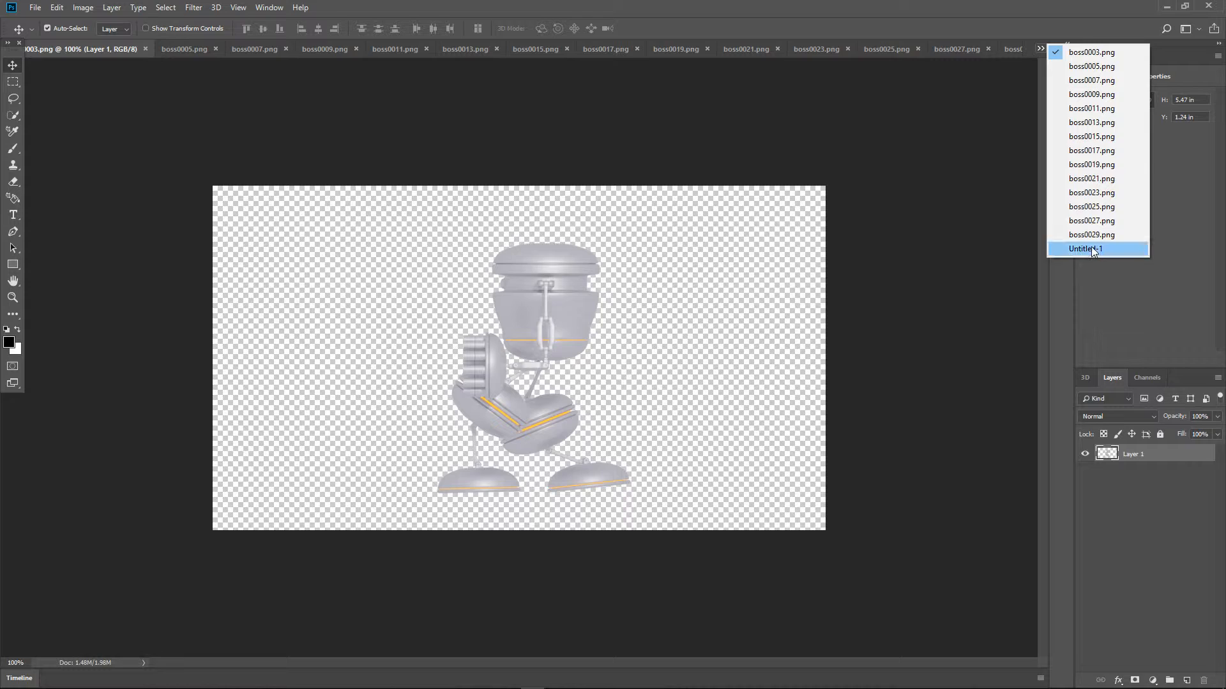
pyautogui.click(1093, 249)
pyautogui.click(56, 8)
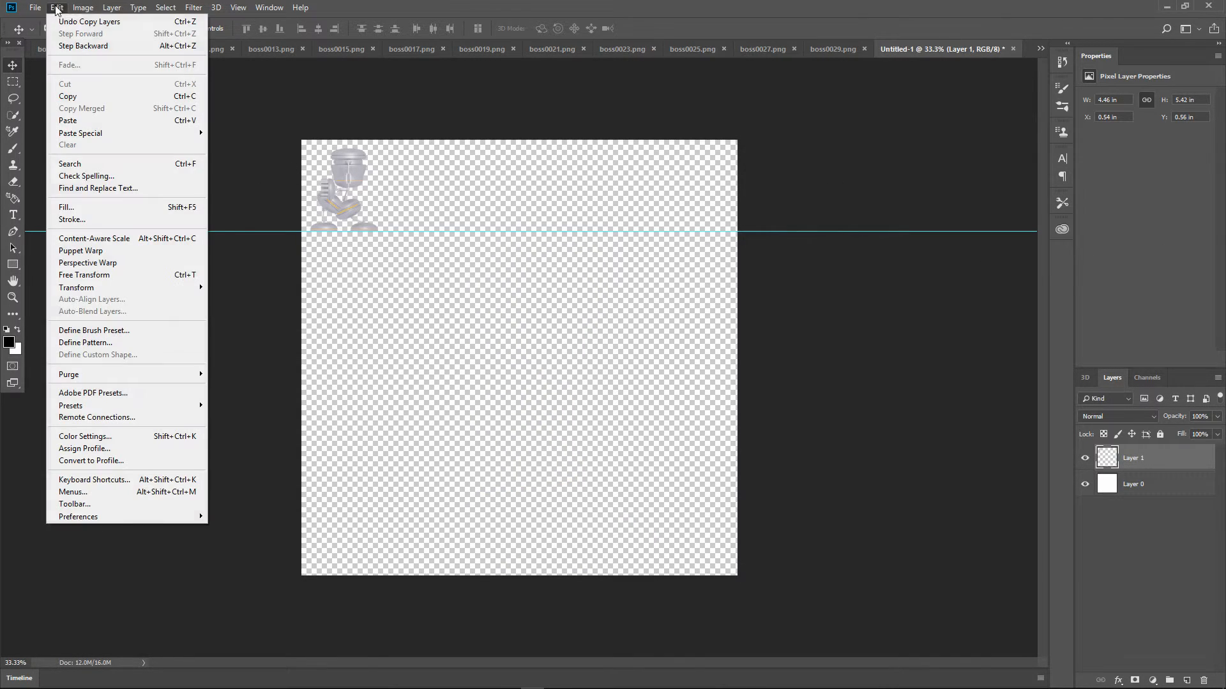
pyautogui.click(123, 123)
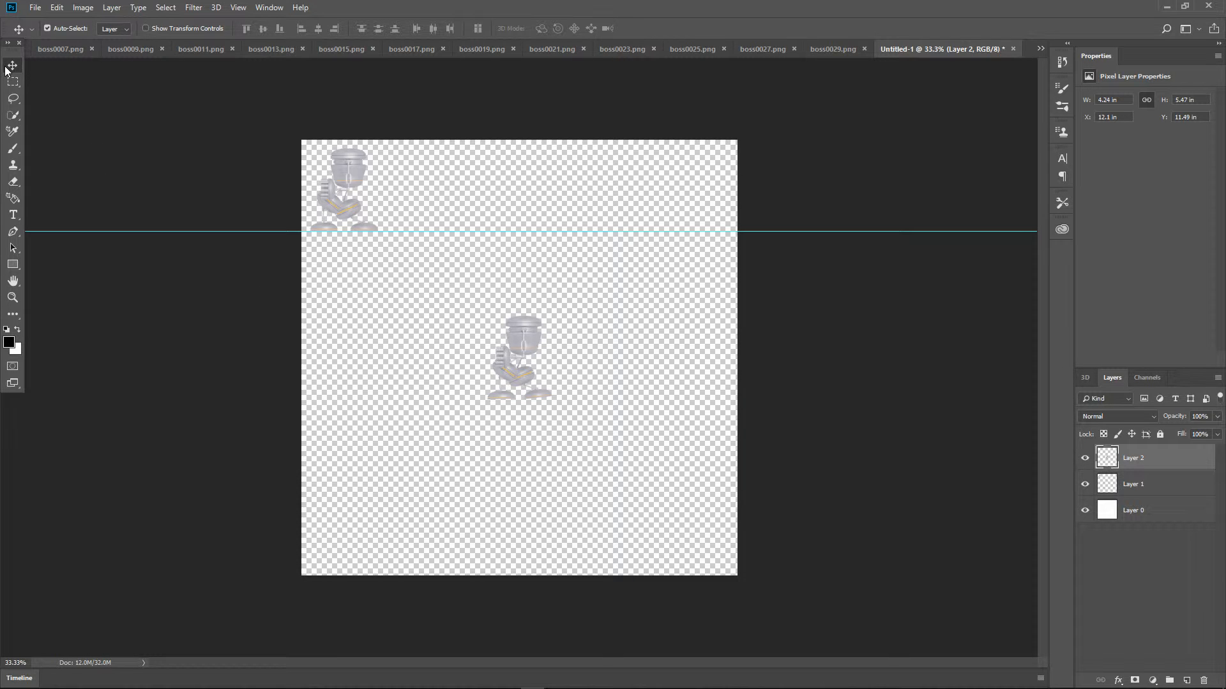
pyautogui.moveTo(518, 347); pyautogui.dragTo(423, 174)
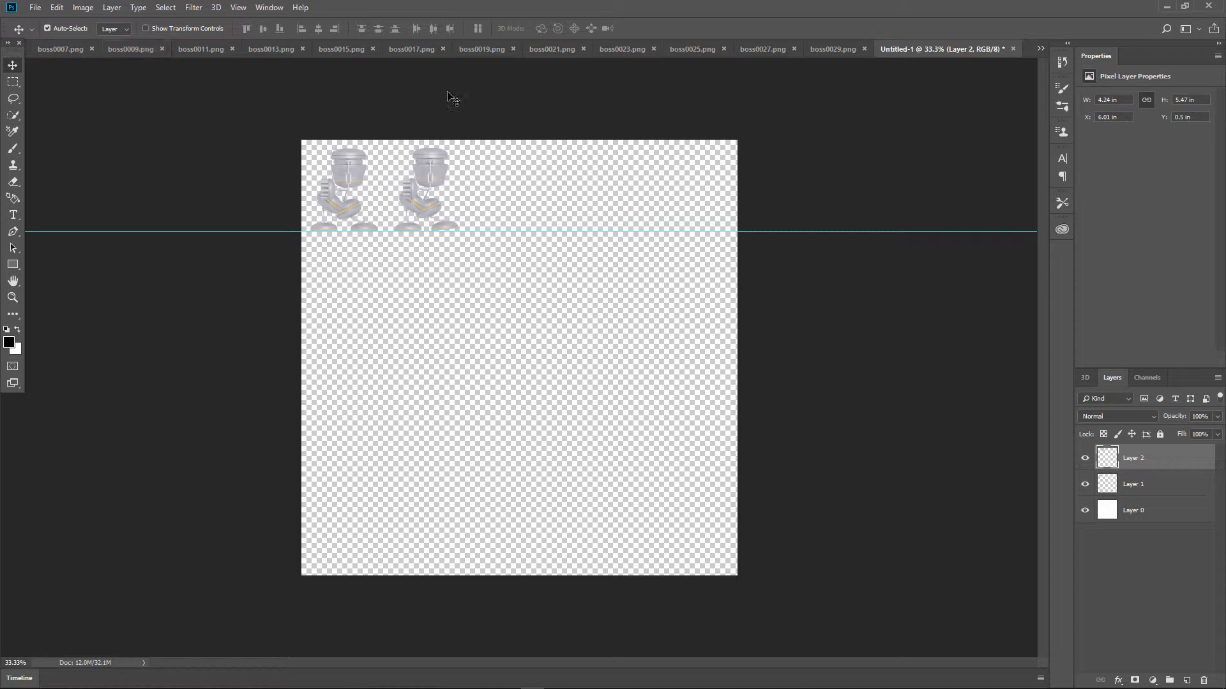
# Close the boss0003.png document, whose robot is already placed on the sprite sheet
pyautogui.click(1040, 50)
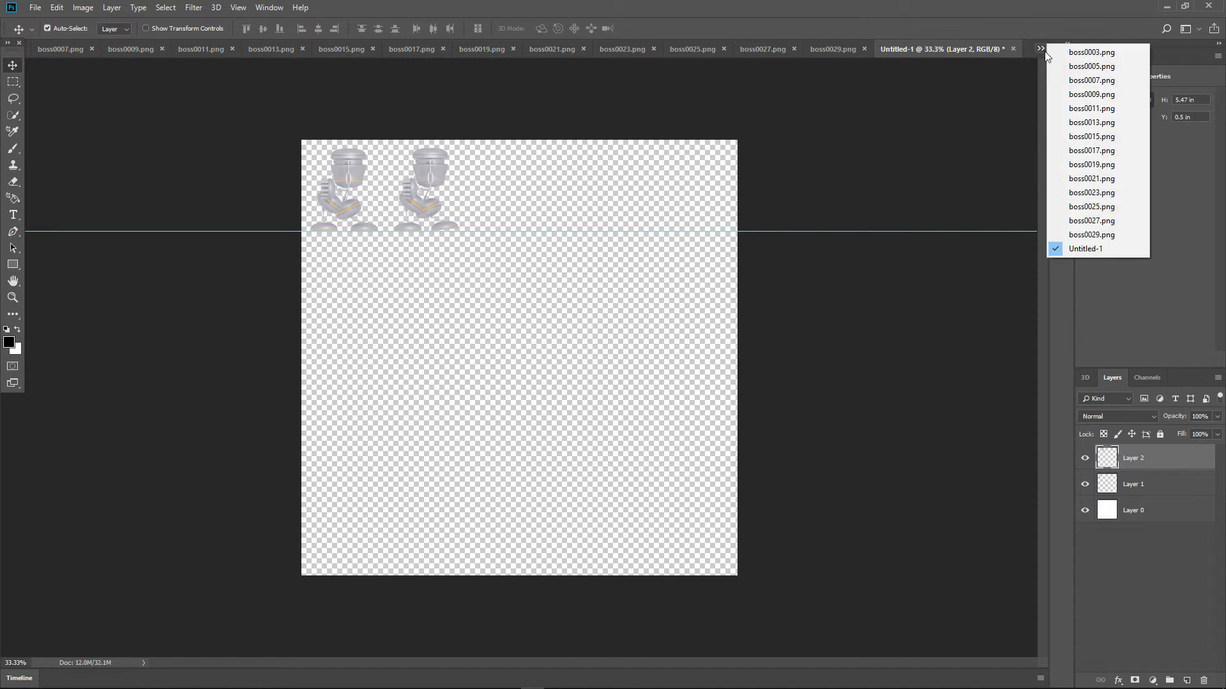
pyautogui.click(1078, 49)
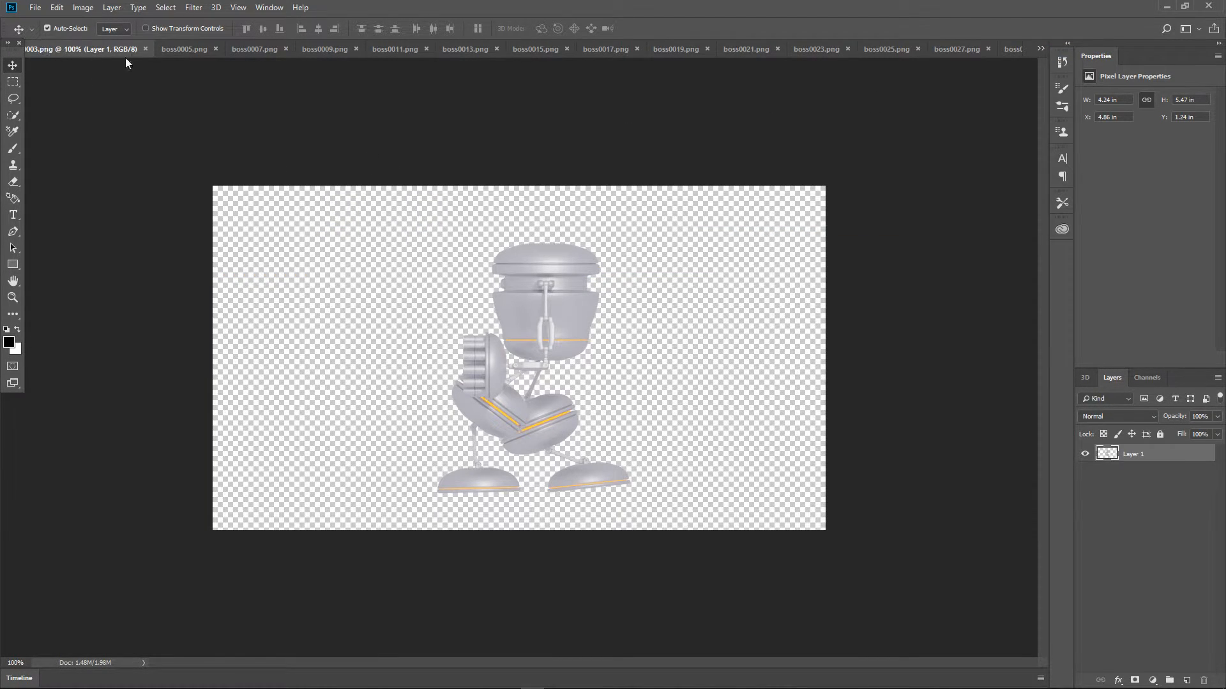
pyautogui.click(145, 49)
pyautogui.click(92, 50)
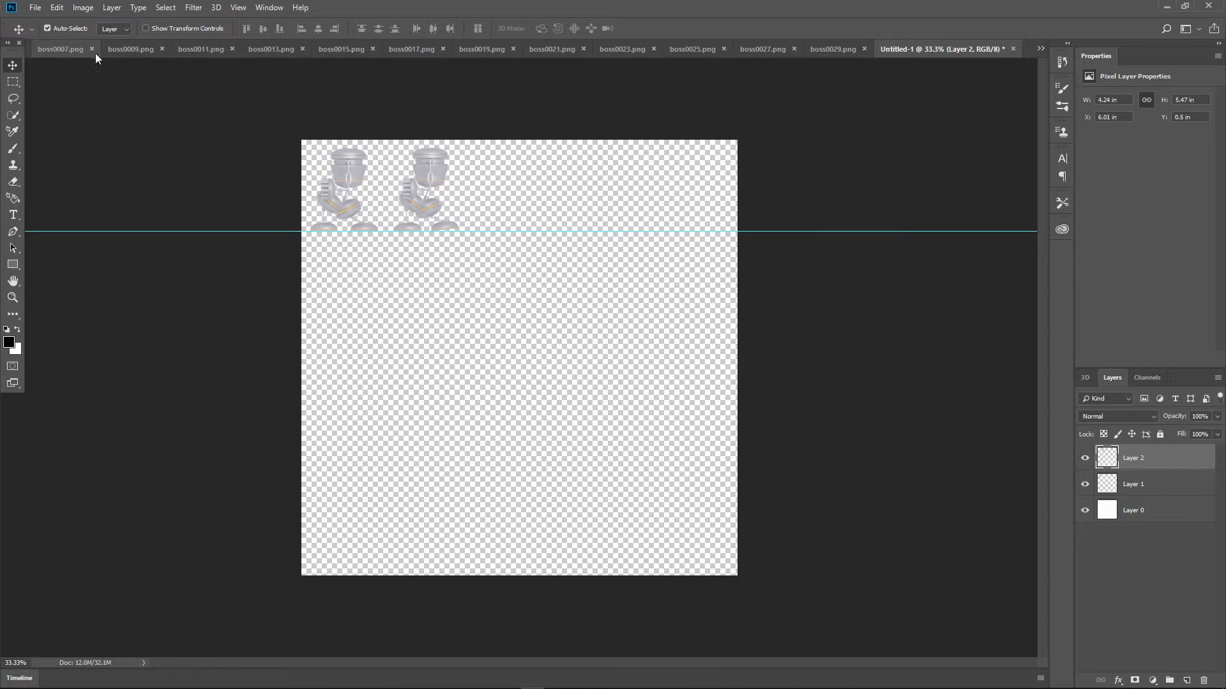
# Copy the boss0005.png robot, close that file, and paste it third in the first row of Untitled-1, at about X 11.26 in, Y 0.56 in
pyautogui.click(1040, 50)
pyautogui.click(1094, 51)
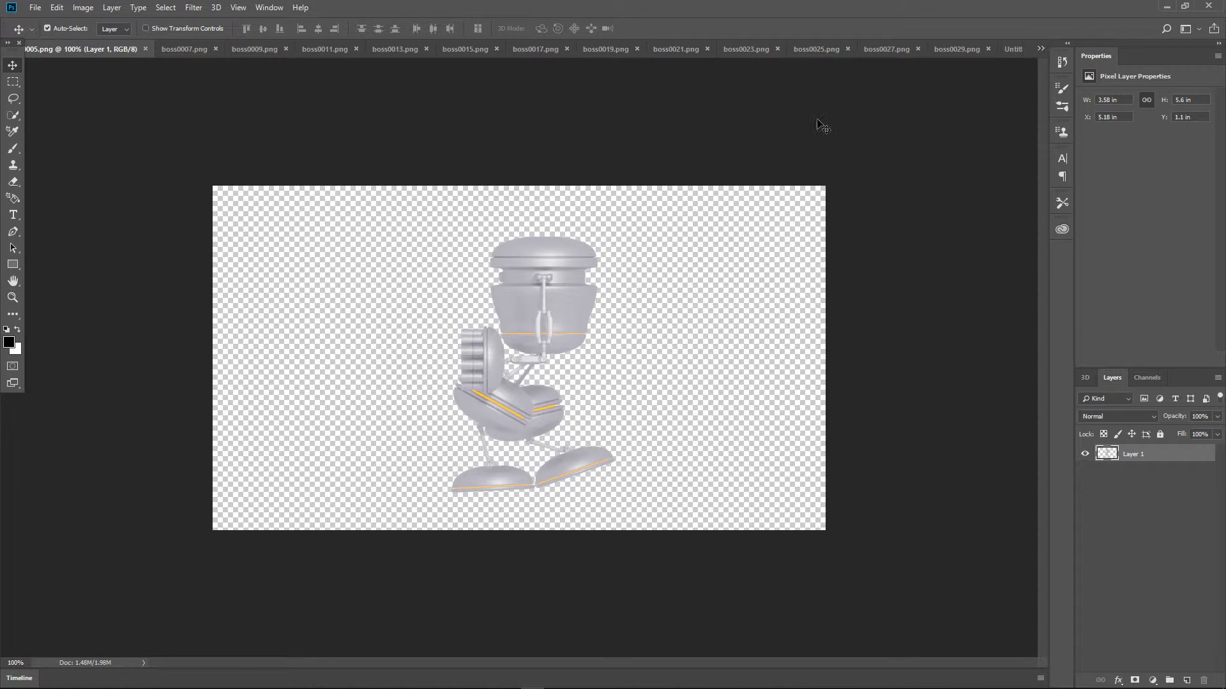
pyautogui.click(56, 8)
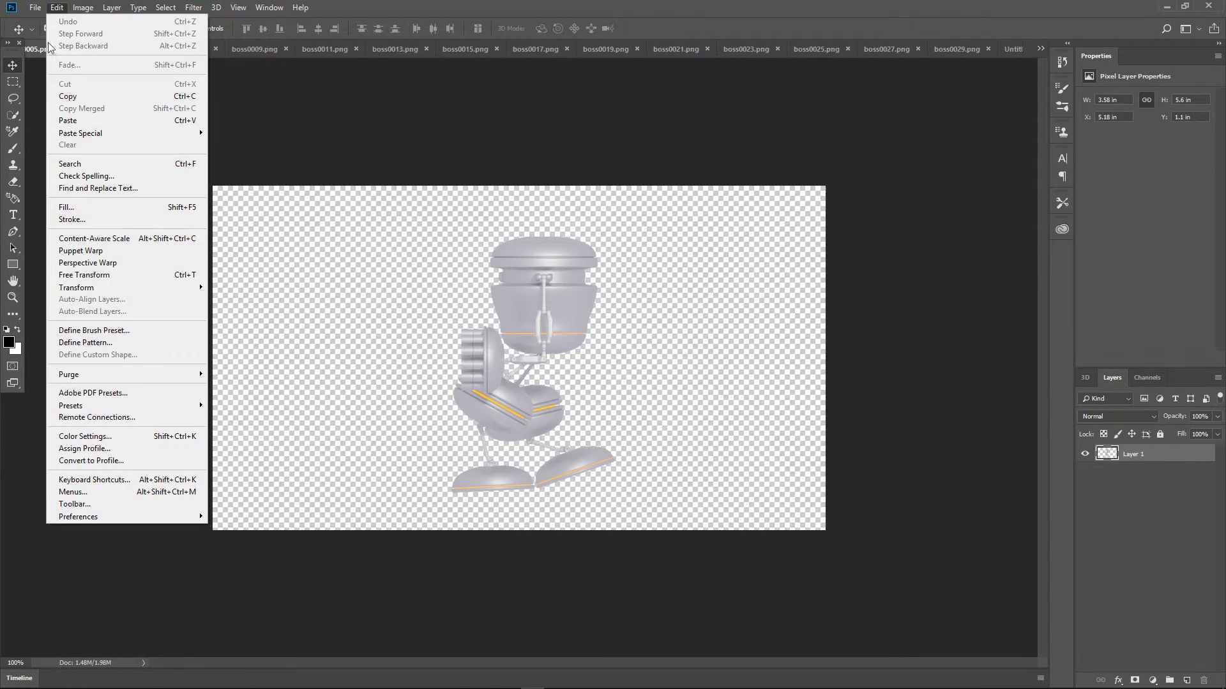
pyautogui.click(75, 97)
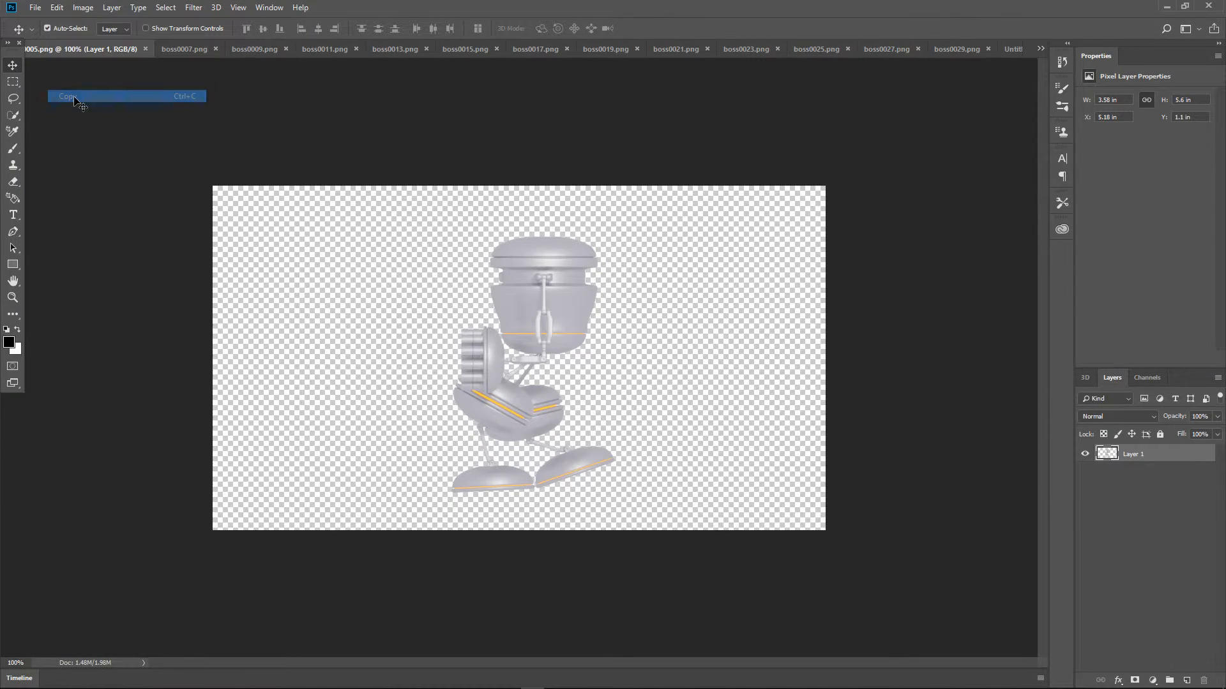
pyautogui.click(145, 50)
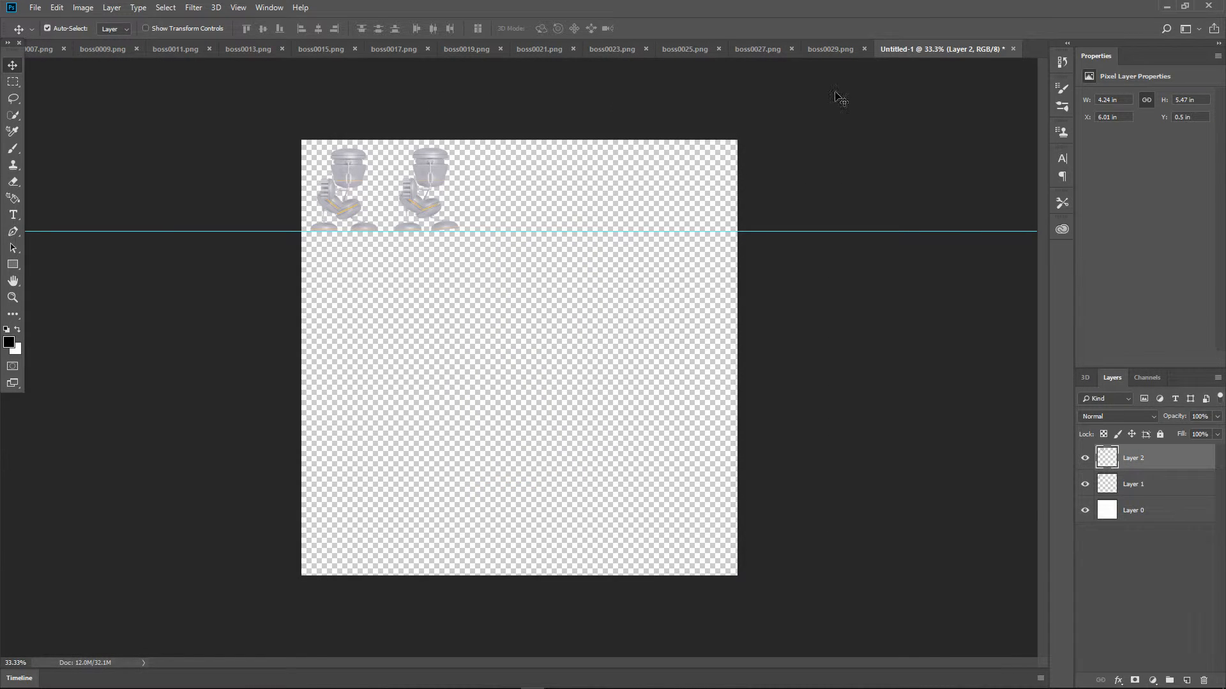
pyautogui.click(57, 8)
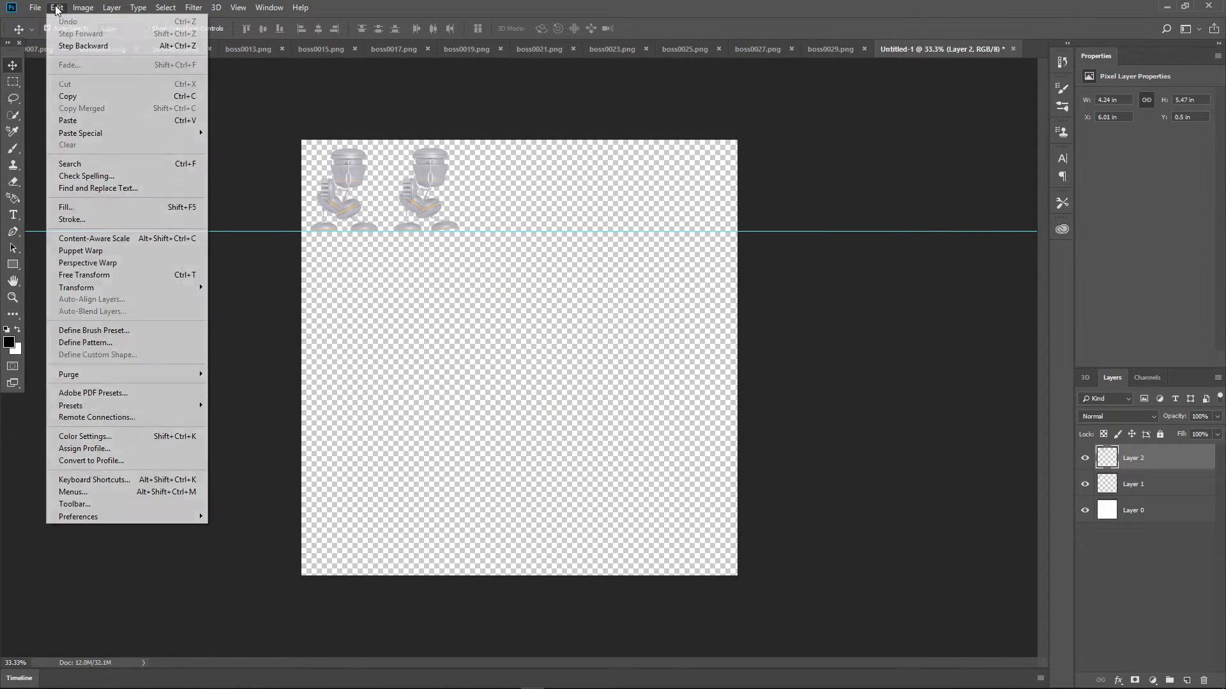
pyautogui.click(70, 118)
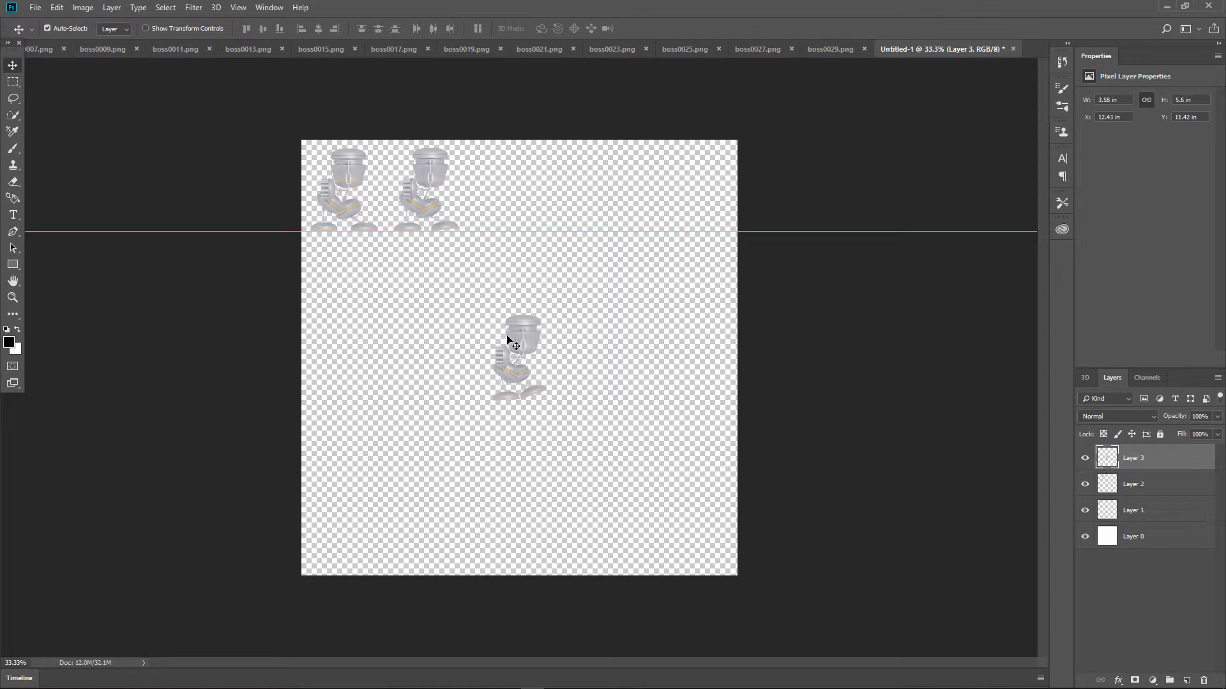
pyautogui.moveTo(516, 339); pyautogui.dragTo(500, 179)
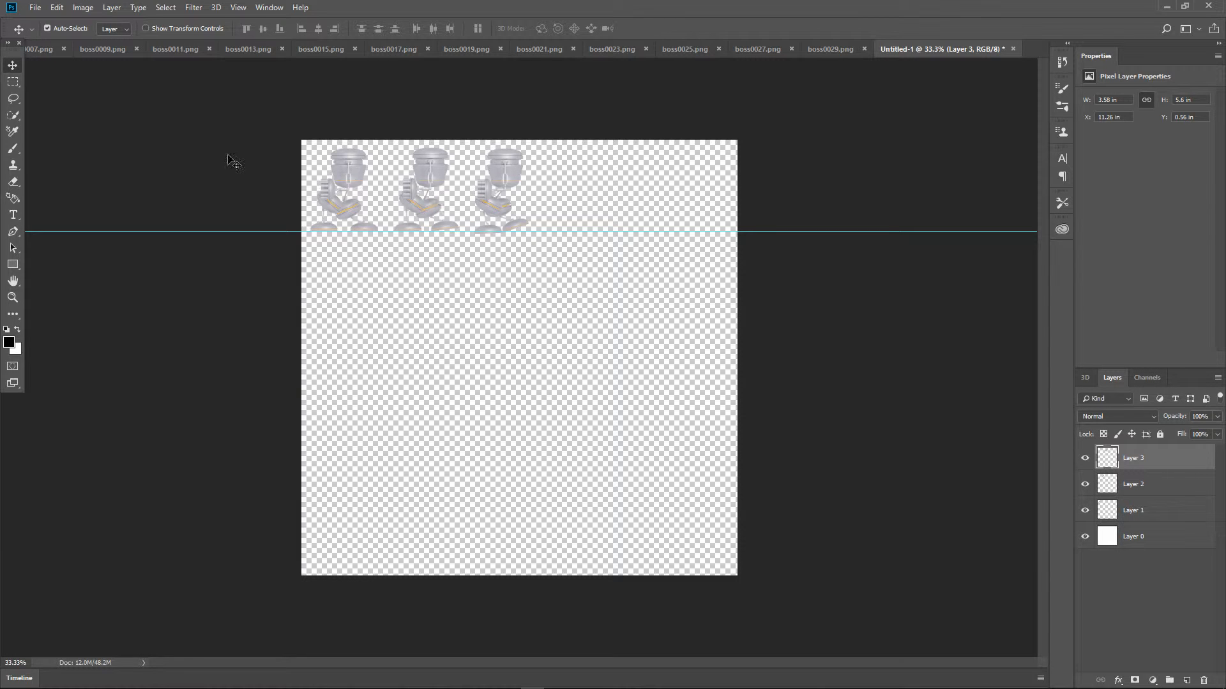
# Copy the boss0007.png robot, close that file, and paste it fourth in the first row, at about X 15.72 in, Y 0.26 in
pyautogui.click(47, 52)
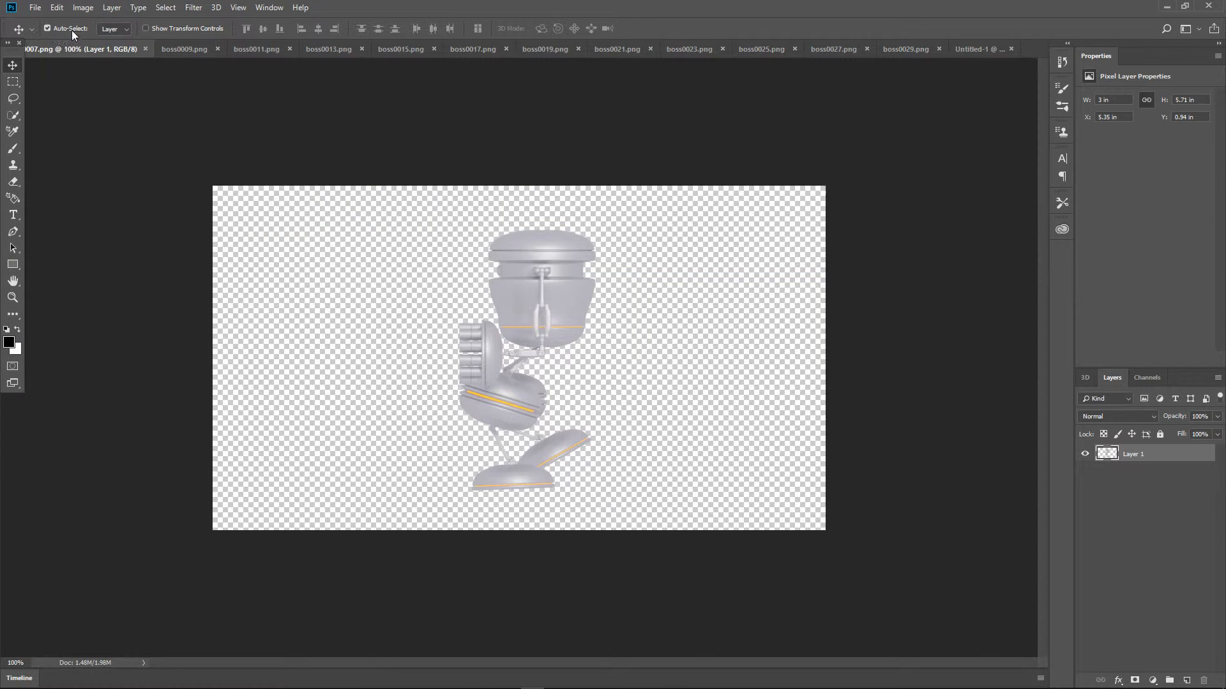
pyautogui.click(57, 8)
pyautogui.click(82, 94)
pyautogui.click(146, 49)
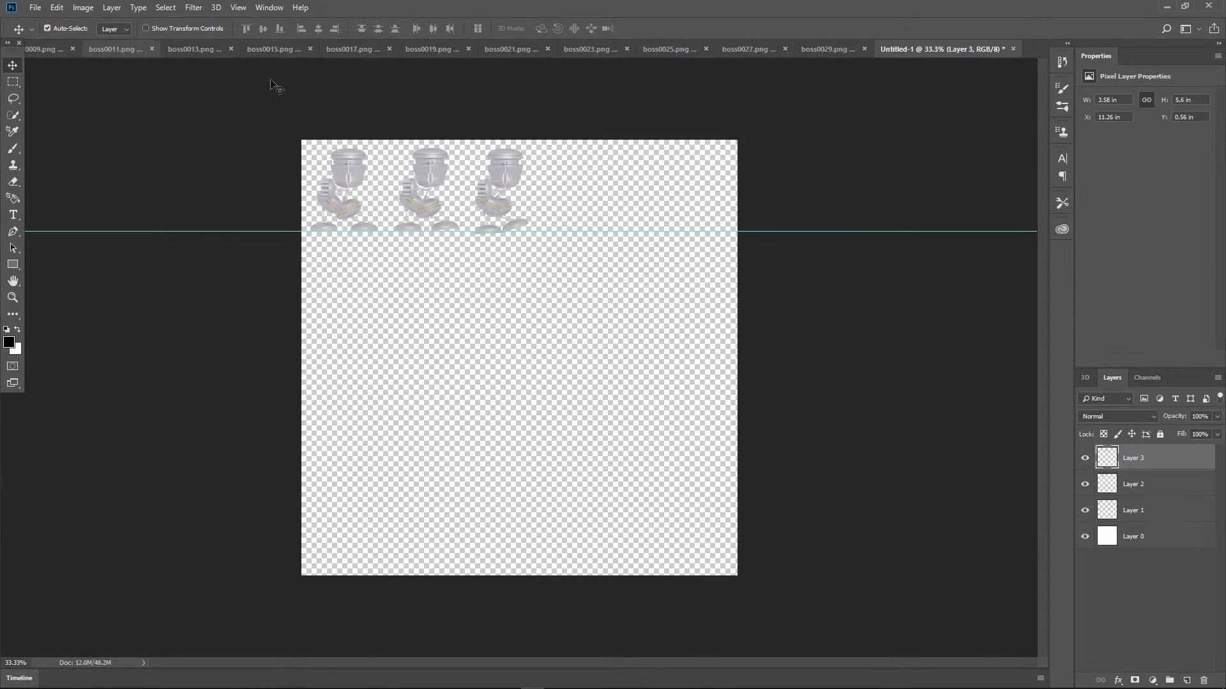
pyautogui.click(56, 8)
pyautogui.click(95, 120)
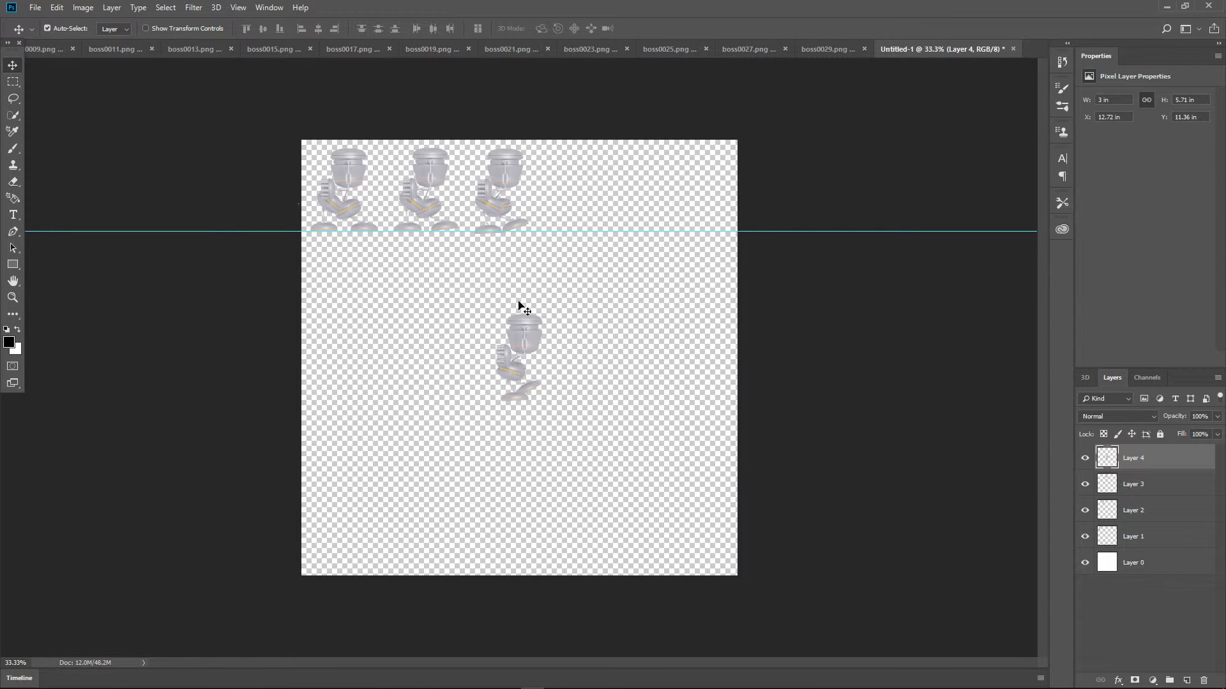
pyautogui.moveTo(525, 309); pyautogui.dragTo(571, 159)
# Copy the boss0009.png robot, close that file, and paste it fifth in the first row, at about X 19.74 in, Y 0.26 in
pyautogui.click(45, 49)
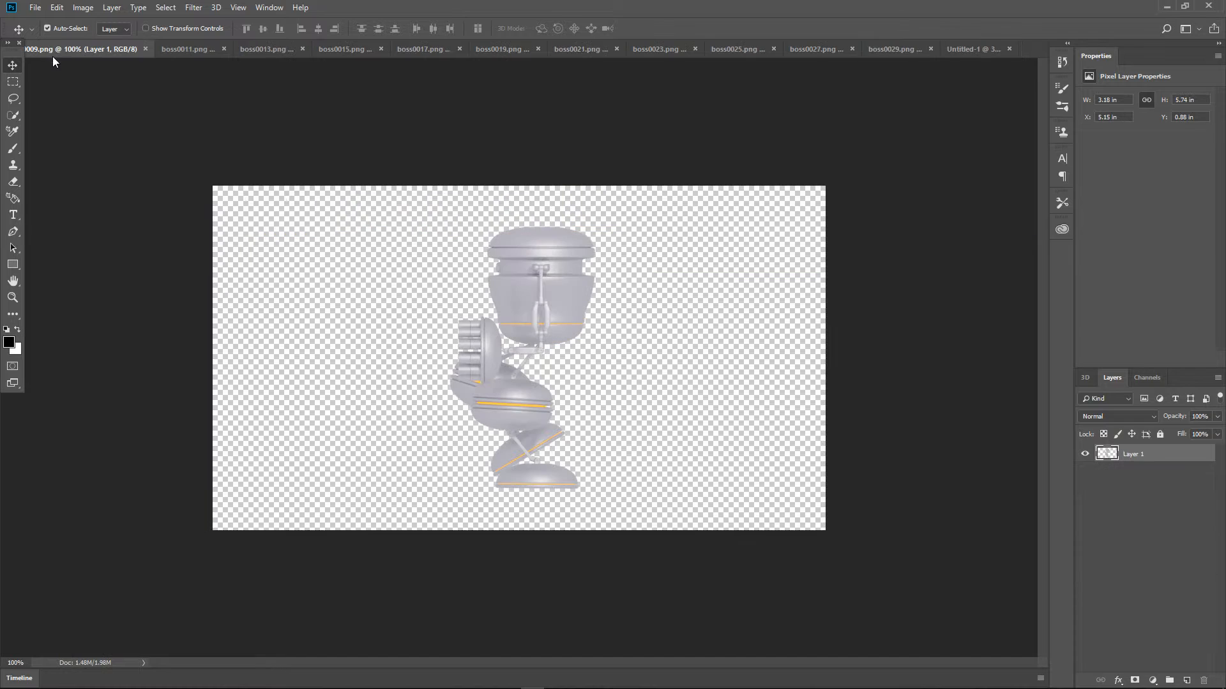
pyautogui.click(58, 8)
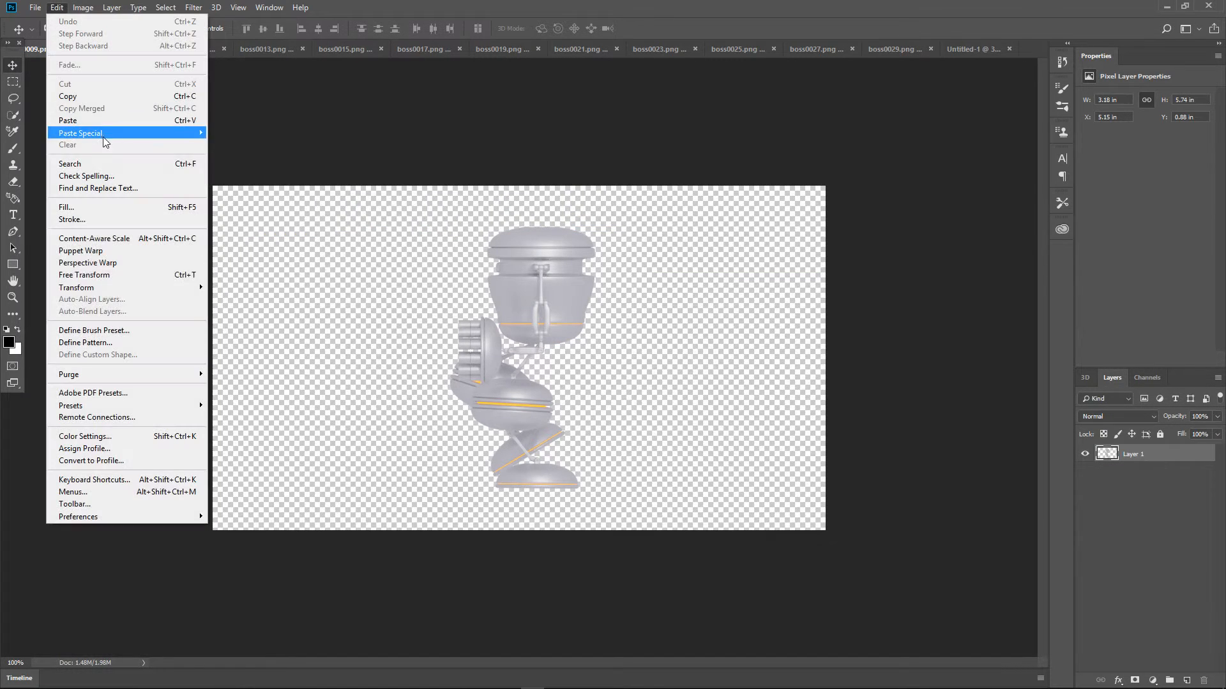
pyautogui.click(102, 94)
pyautogui.click(144, 48)
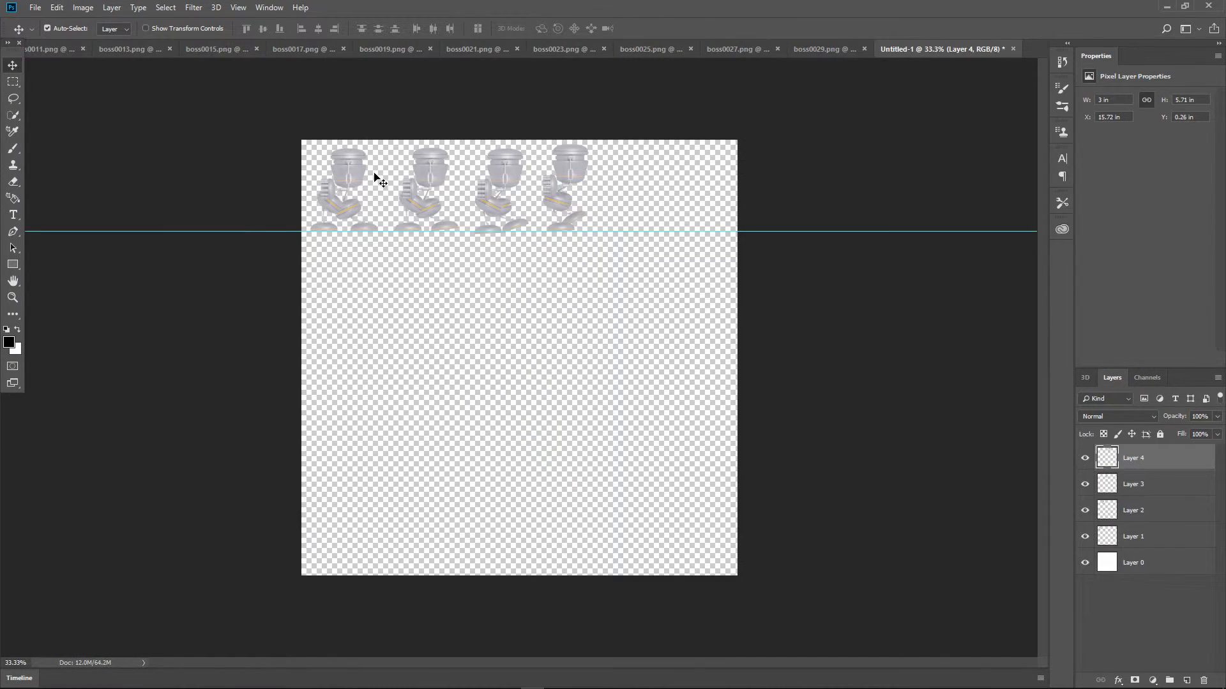
pyautogui.click(57, 8)
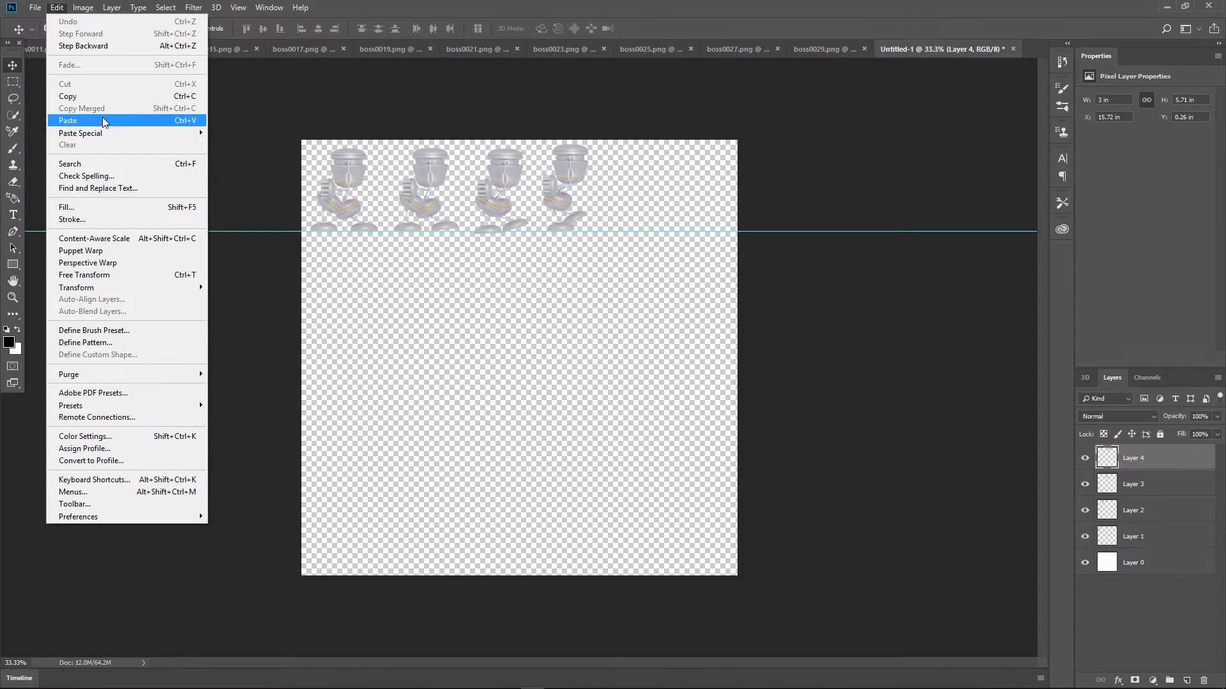
pyautogui.click(102, 117)
pyautogui.moveTo(534, 329); pyautogui.dragTo(647, 162)
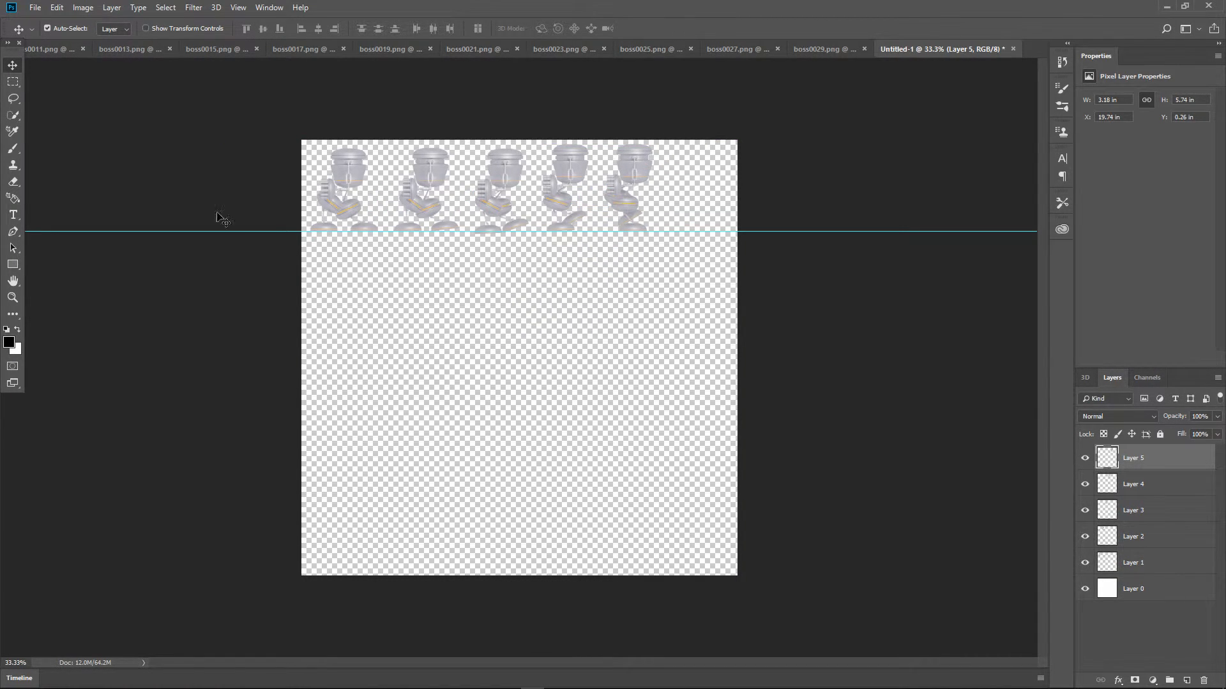
# Copy the boss0011.png robot, close that file, and paste it at the end of the first row, at about X 23.93 in, Y 0.26 in
pyautogui.click(56, 48)
pyautogui.click(57, 8)
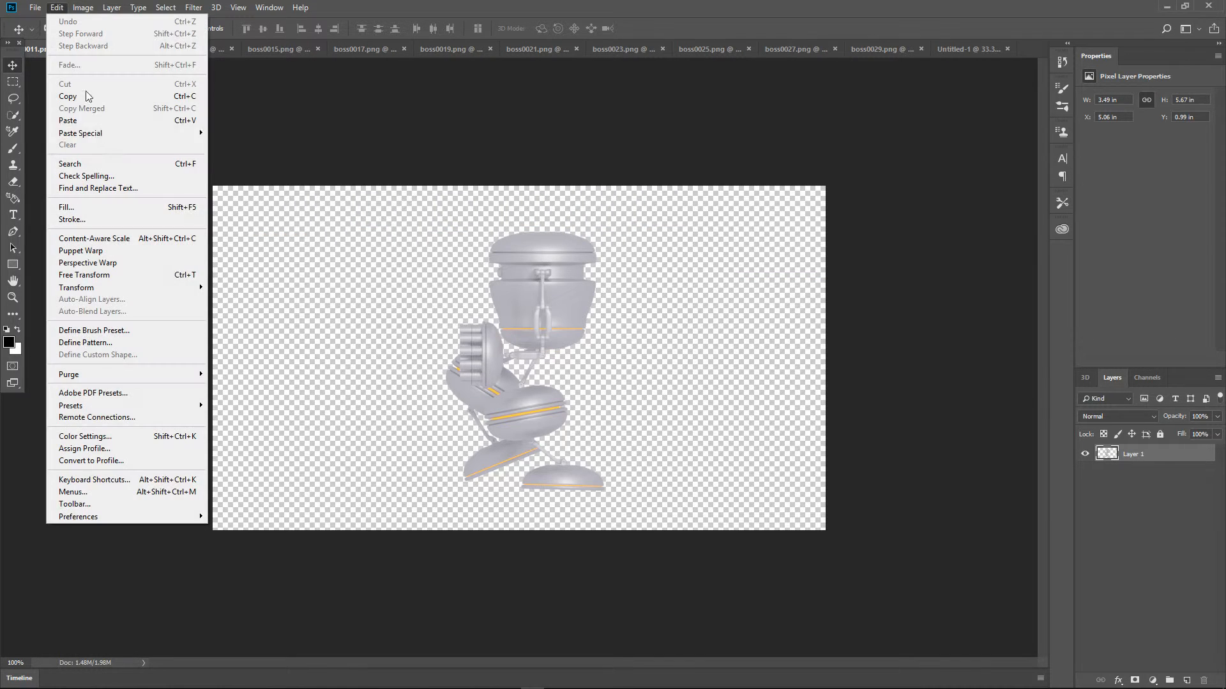
pyautogui.click(91, 97)
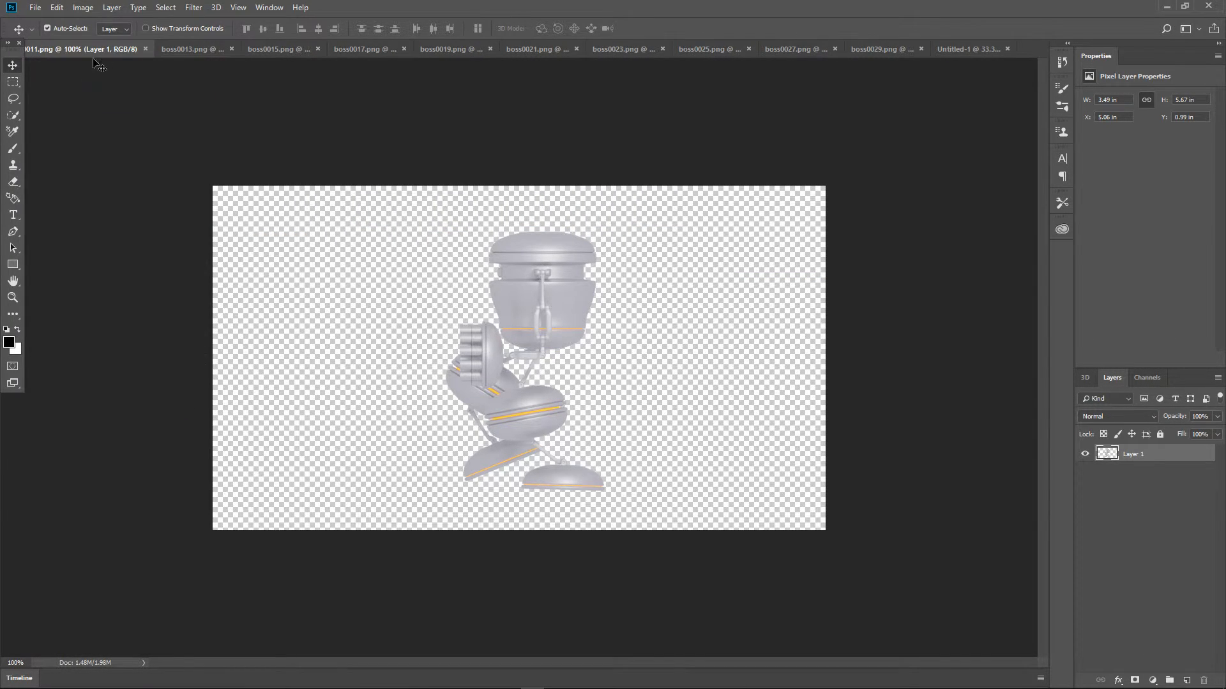
pyautogui.click(144, 49)
pyautogui.click(56, 7)
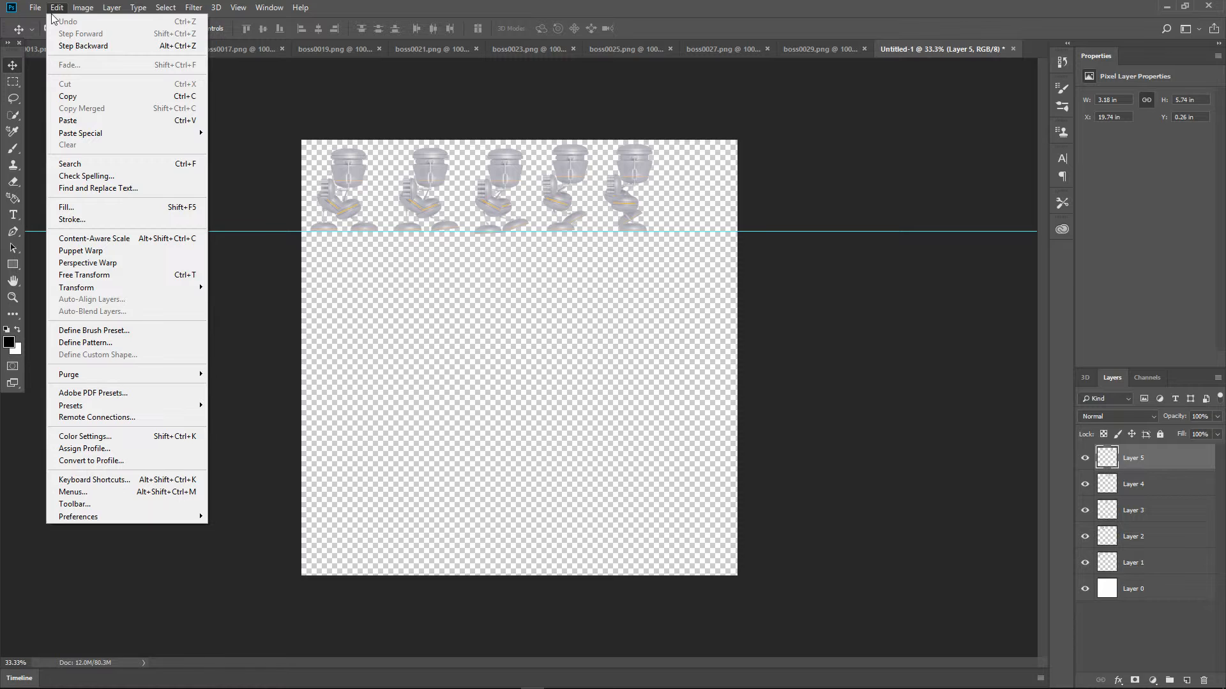
pyautogui.click(87, 120)
pyautogui.moveTo(524, 350); pyautogui.dragTo(702, 168)
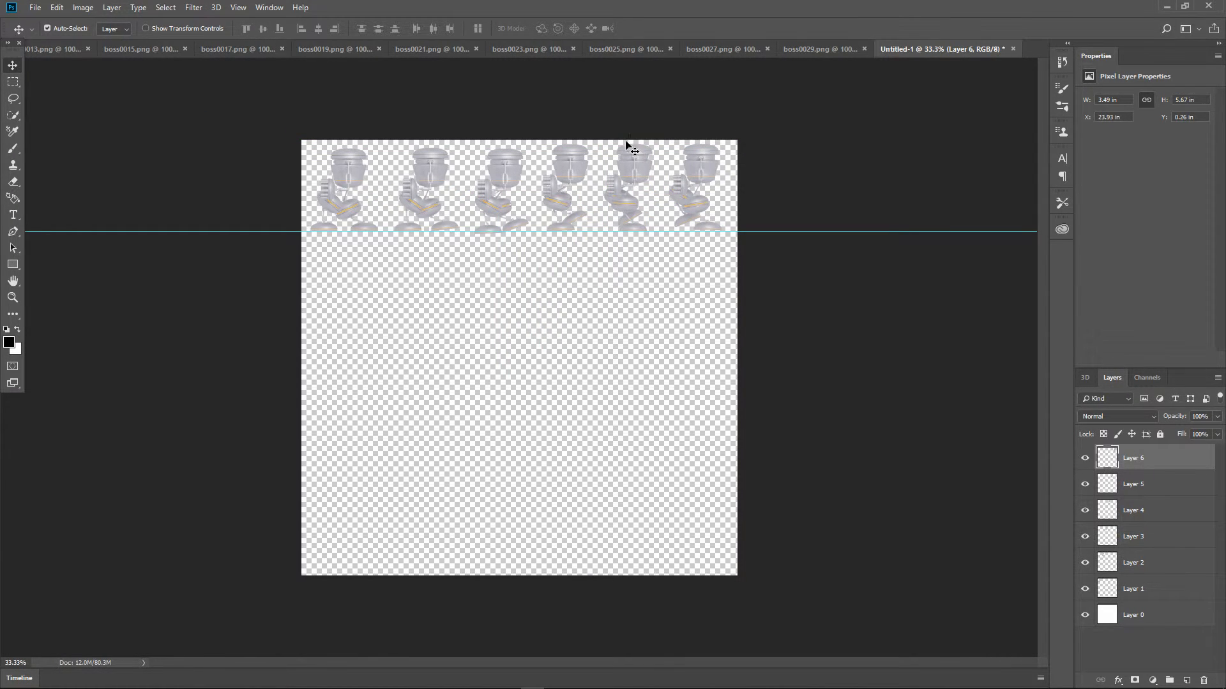
# Add a second horizontal guide at 0 in and move it one sprite row below the first guide, just above the canvas's middle
pyautogui.click(238, 7)
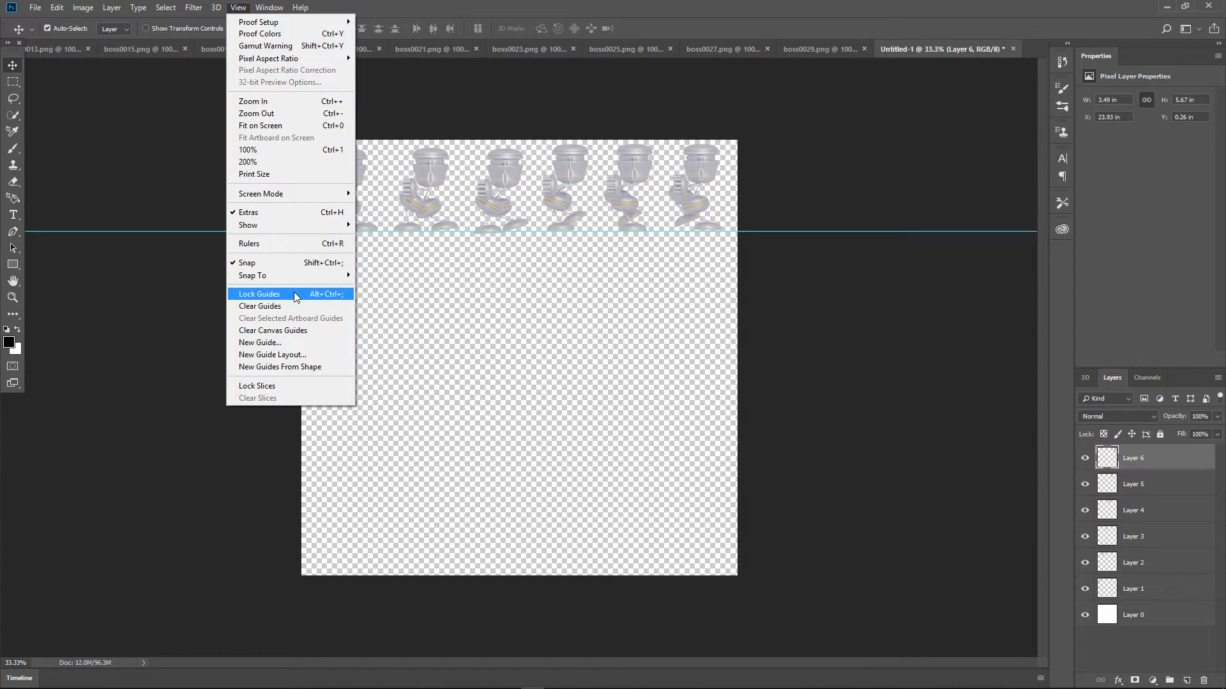
pyautogui.click(293, 343)
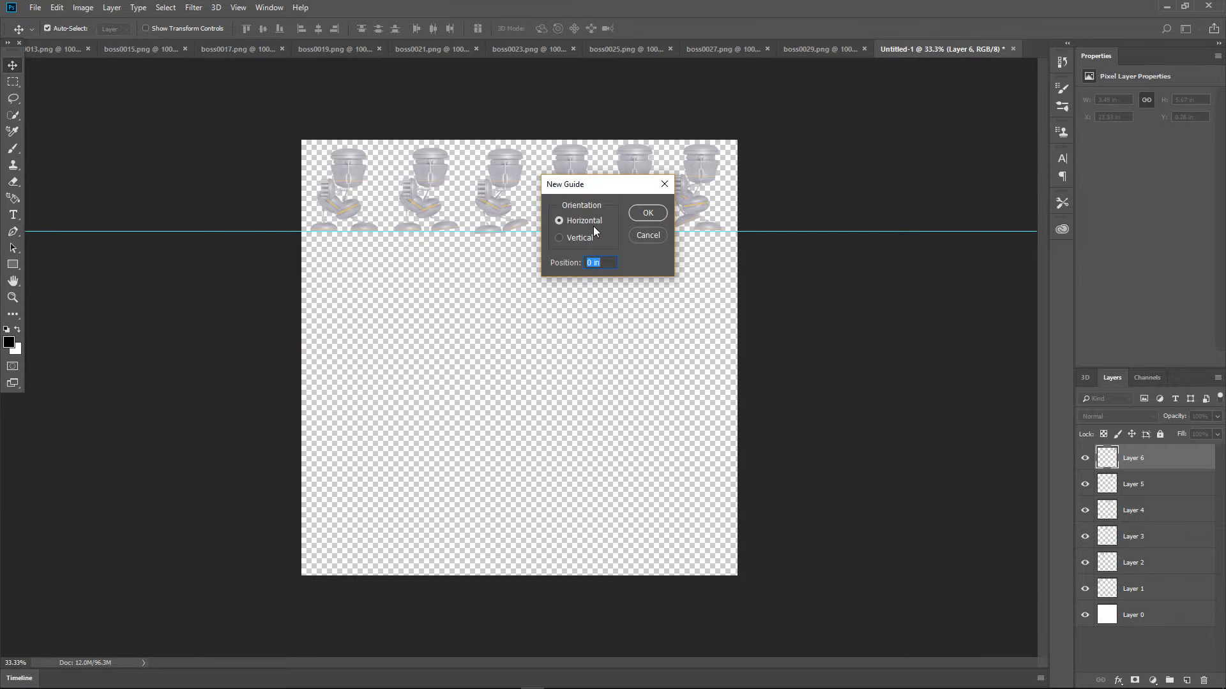
pyautogui.click(648, 213)
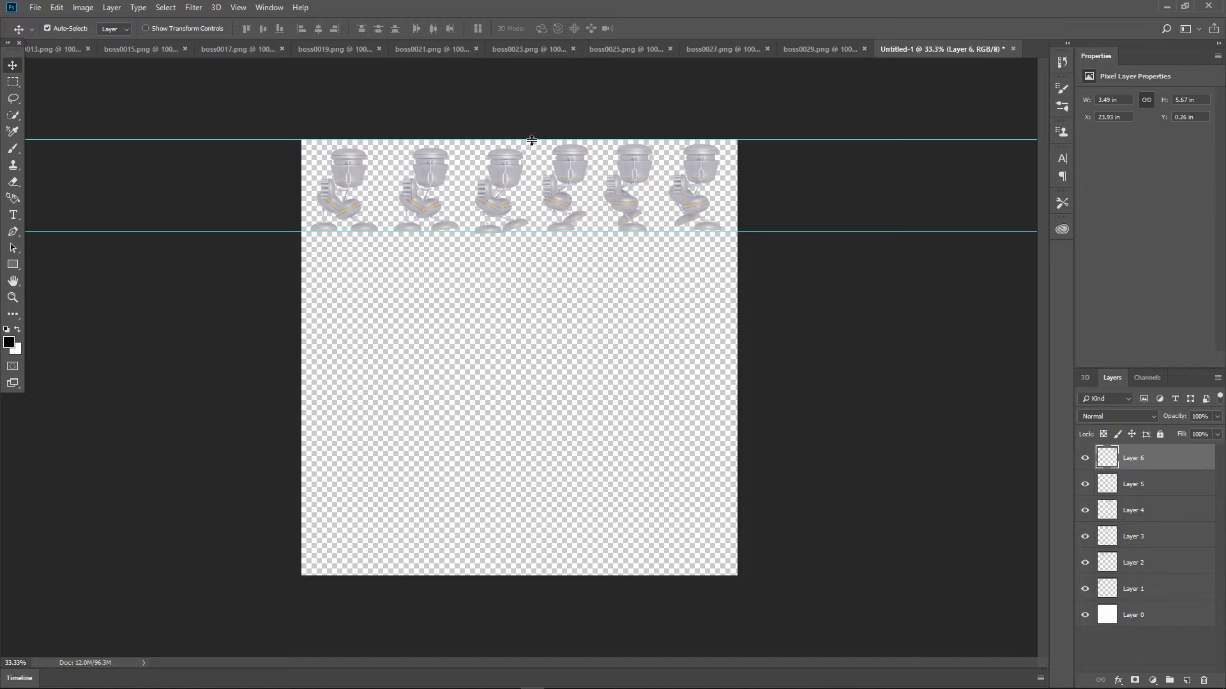
pyautogui.moveTo(532, 139); pyautogui.dragTo(534, 336)
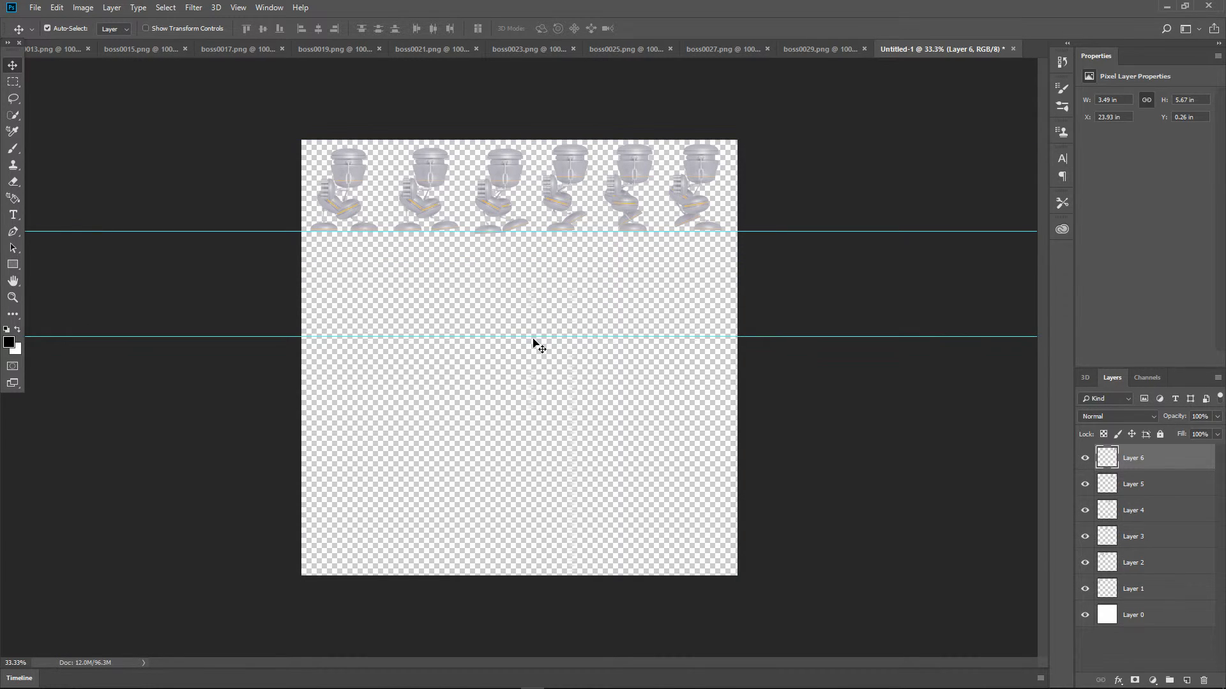
# Copy the boss0013.png robot, close that file, and place it first in the second row, with its feet on the lower guide
pyautogui.click(52, 49)
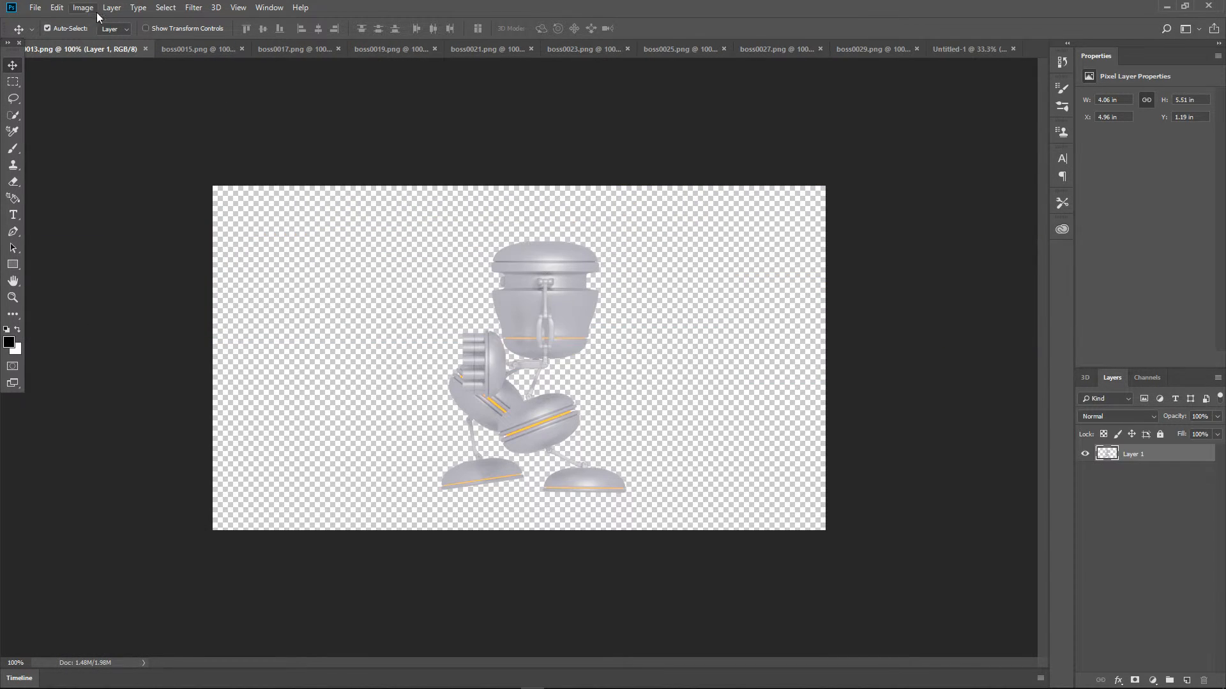
pyautogui.click(57, 7)
pyautogui.click(79, 100)
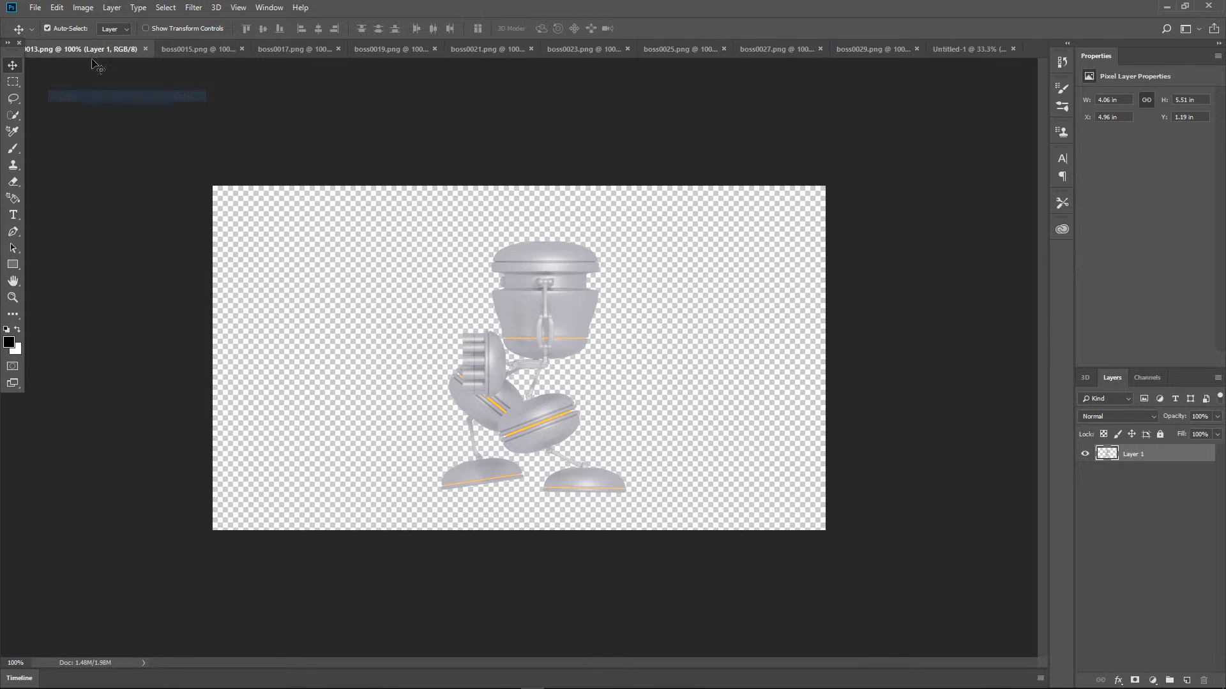
pyautogui.hotkey('ctrl', 'shift', 'Tab')
pyautogui.hotkey('ctrl', 'v')
pyautogui.click(57, 7)
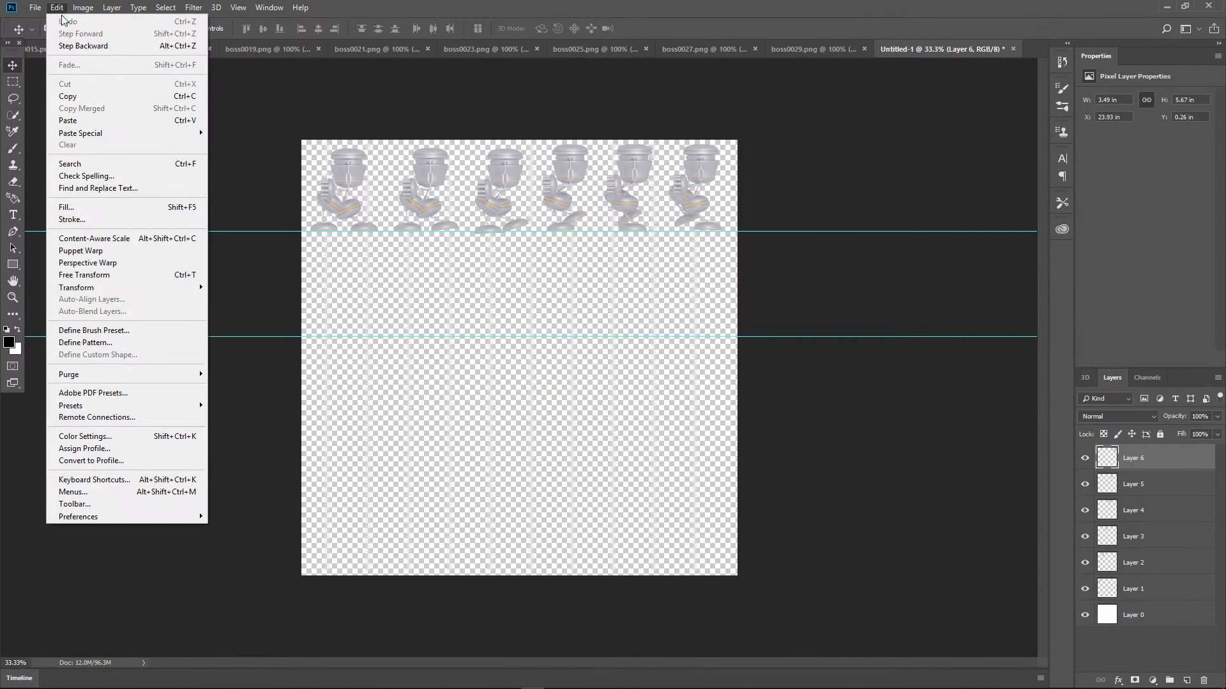
pyautogui.click(89, 124)
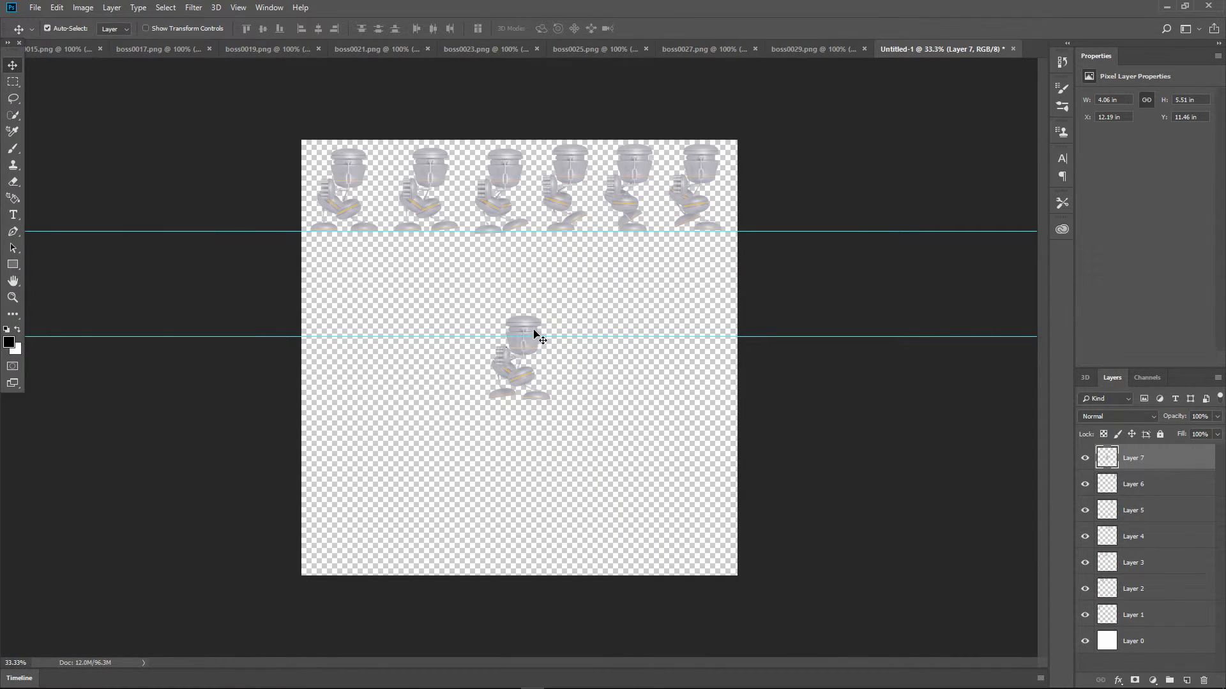
pyautogui.moveTo(535, 333); pyautogui.dragTo(360, 268)
# Copy the boss0015.png robot, close that file, and paste it second in the second row, at about X 5.9 in, Y 7.42 in
pyautogui.click(57, 49)
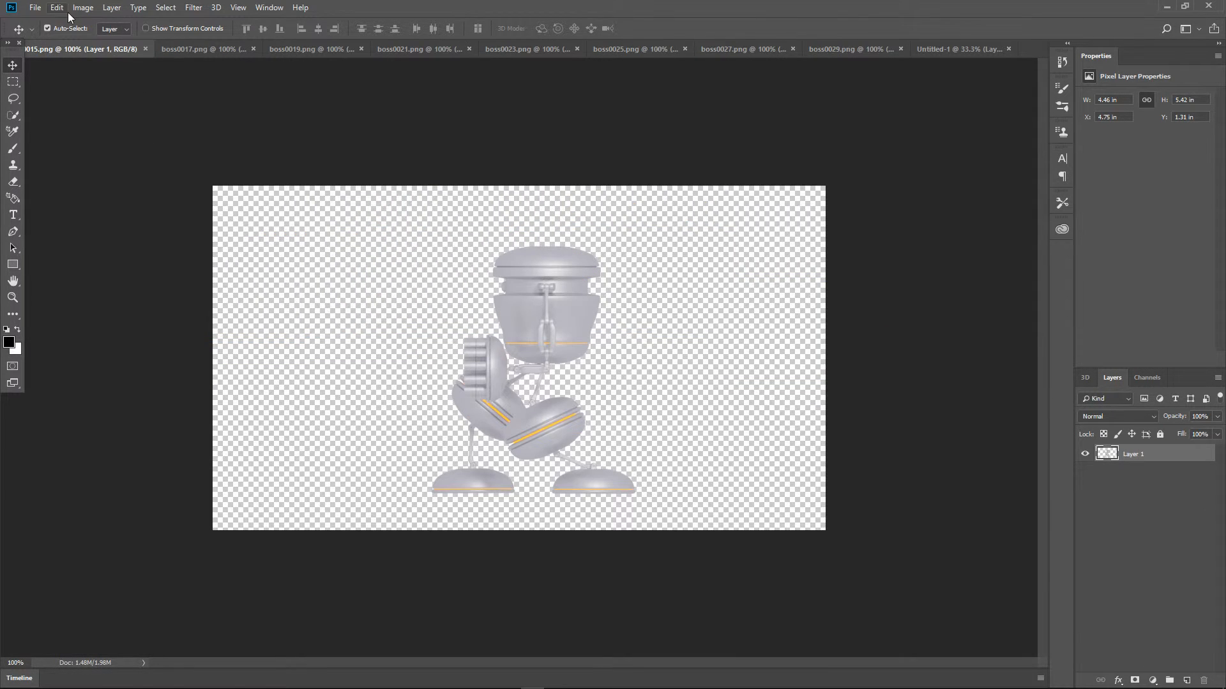
pyautogui.click(63, 9)
pyautogui.click(87, 96)
pyautogui.click(146, 49)
pyautogui.click(57, 7)
pyautogui.click(70, 119)
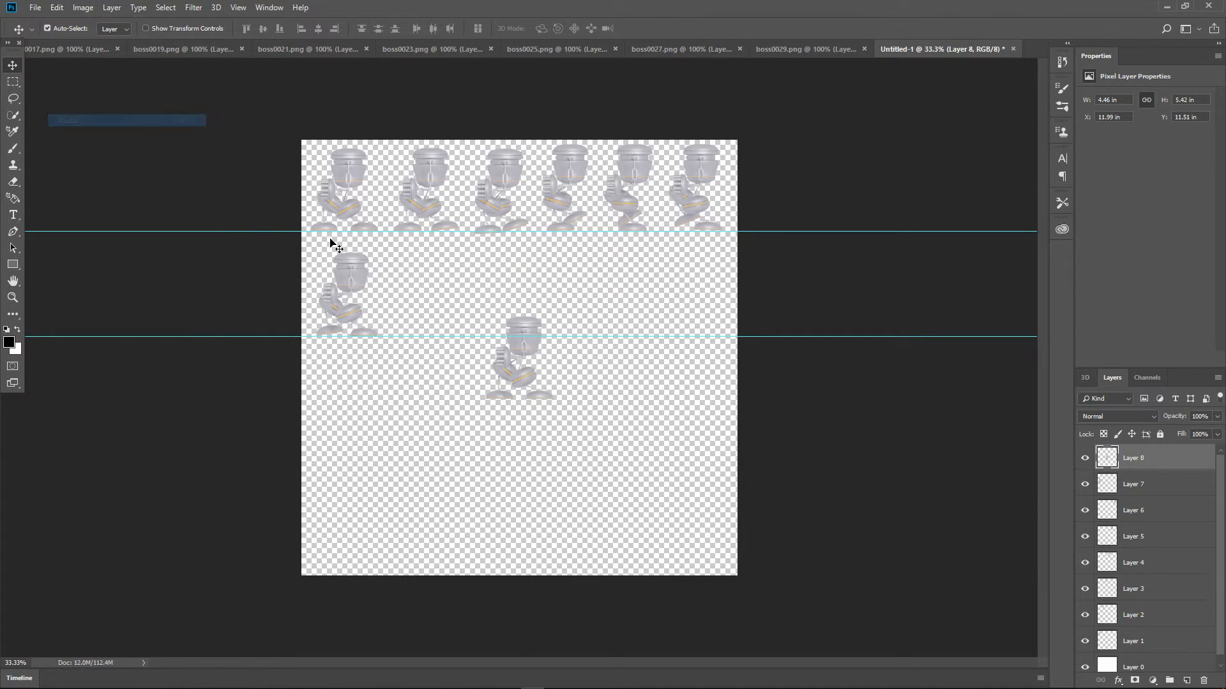
pyautogui.moveTo(523, 339); pyautogui.dragTo(448, 284)
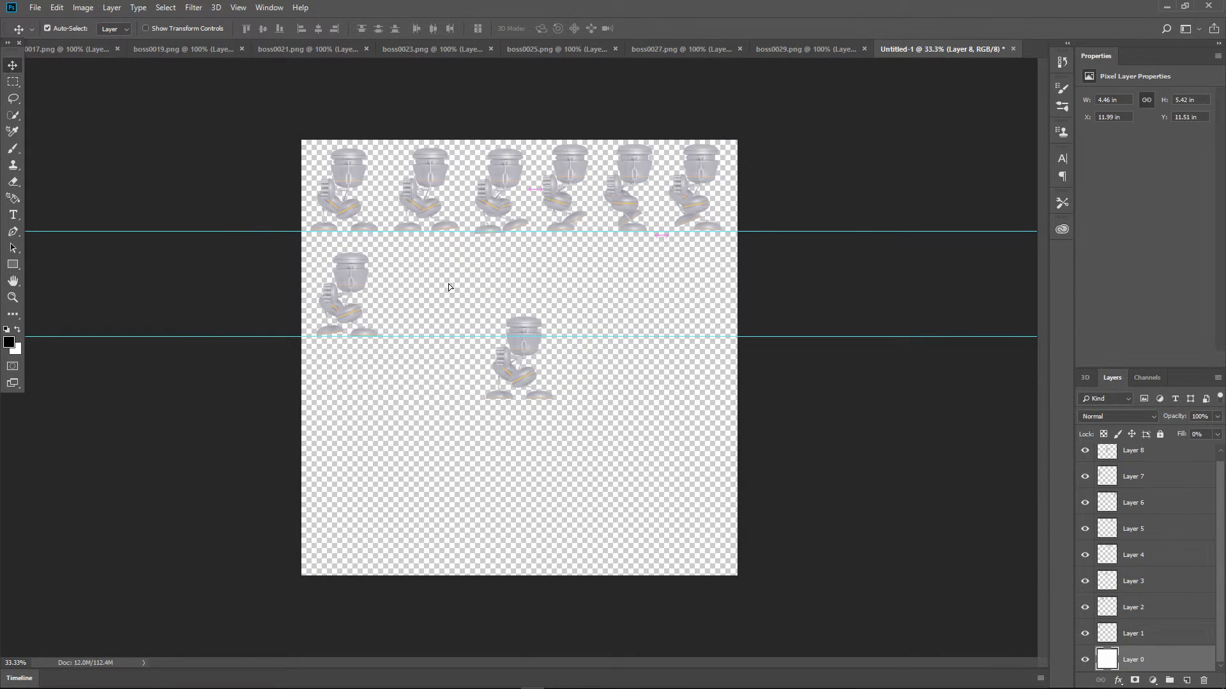
pyautogui.moveTo(528, 356); pyautogui.dragTo(436, 293)
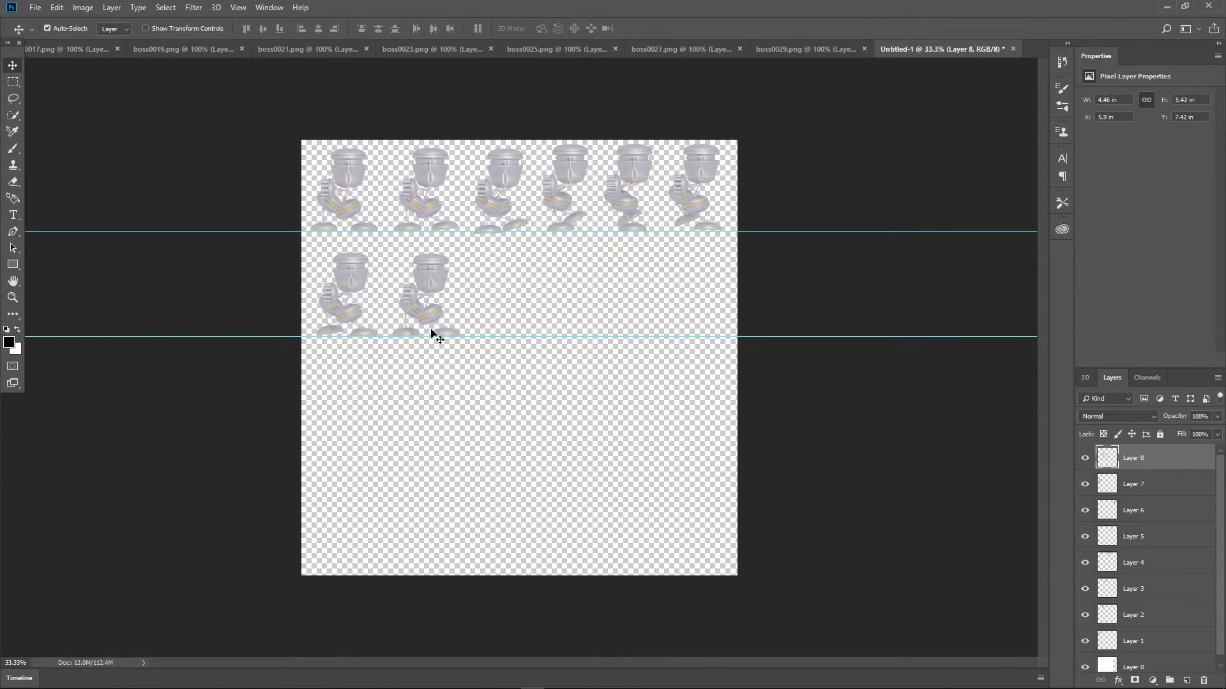
pyautogui.click(56, 8)
pyautogui.click(258, 104)
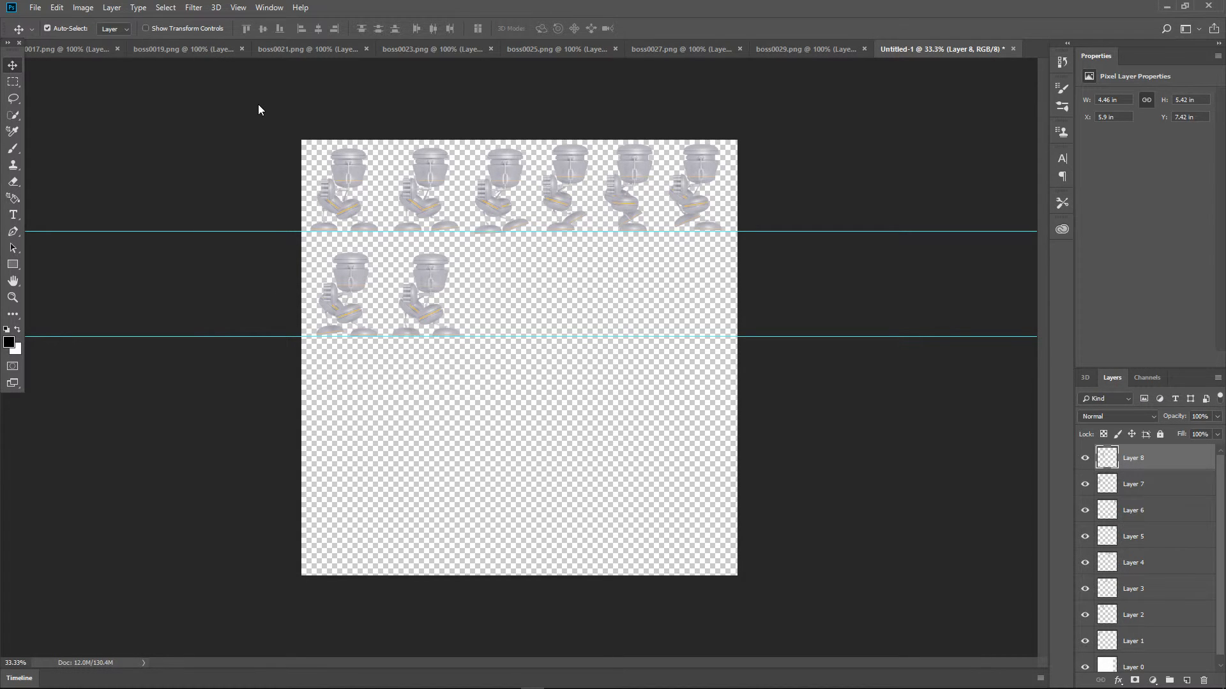
# Copy the boss0017.png robot, close that file, and paste it third in the second row, at about X 11.43 in, Y 7.36 in
pyautogui.click(96, 51)
pyautogui.click(56, 8)
pyautogui.click(77, 95)
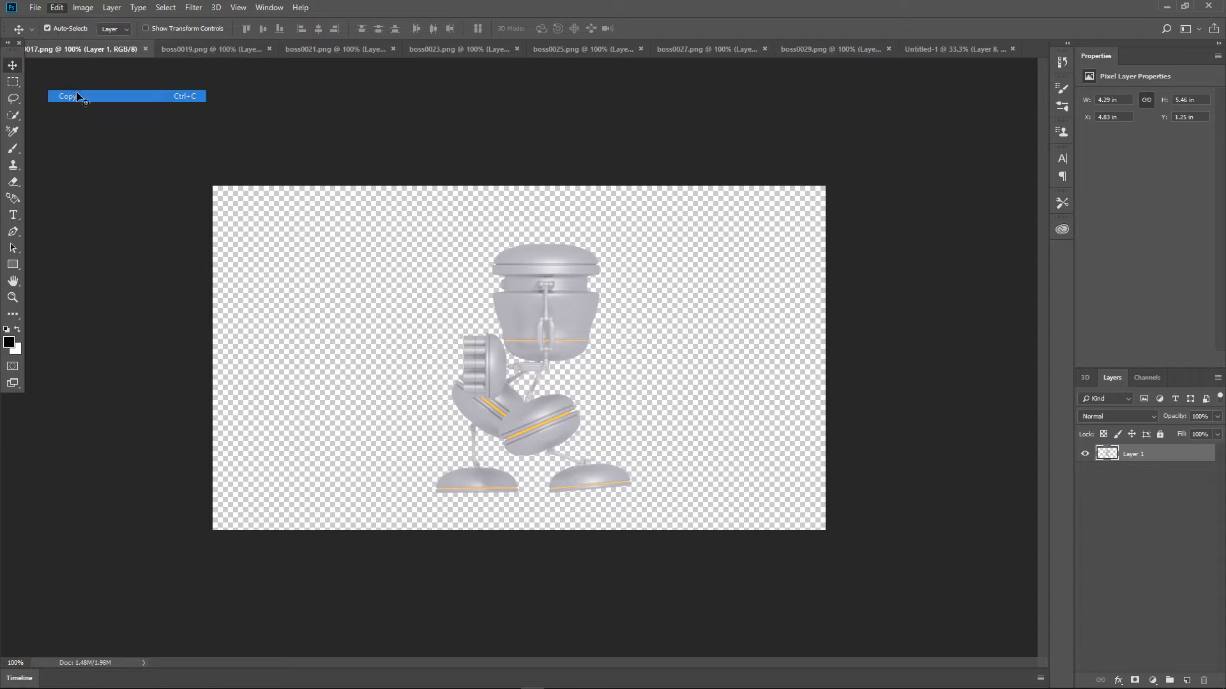
pyautogui.click(144, 48)
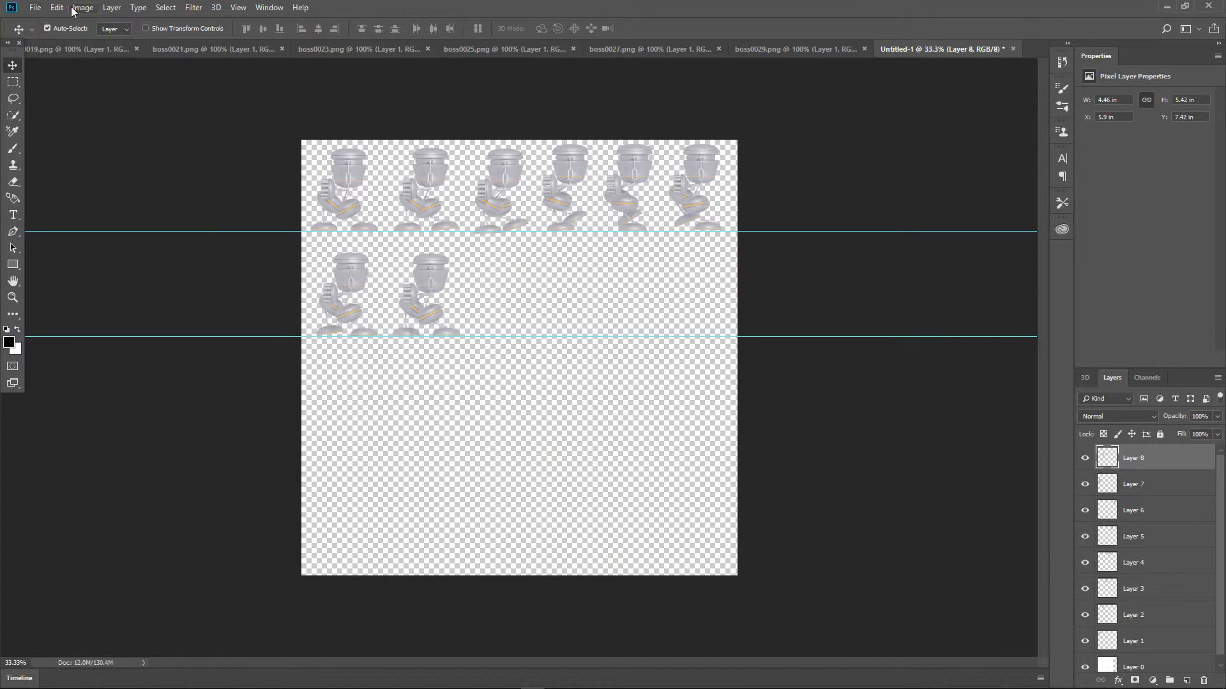
pyautogui.click(57, 7)
pyautogui.click(76, 118)
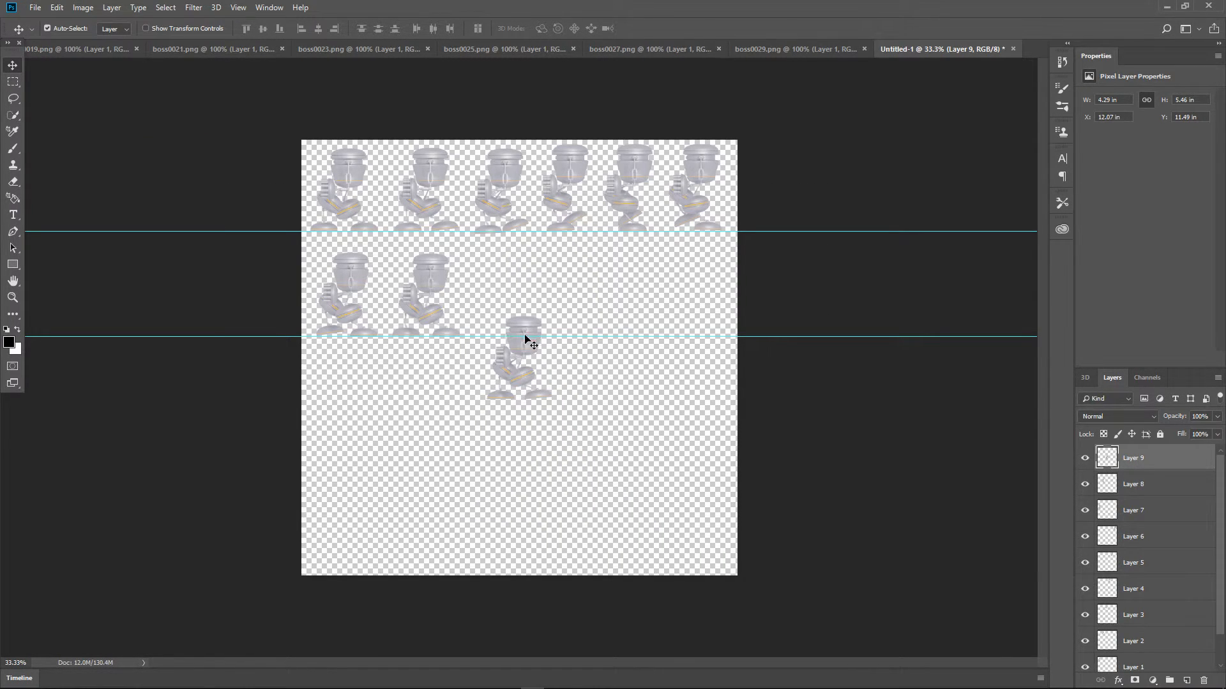
pyautogui.moveTo(530, 355); pyautogui.dragTo(521, 287)
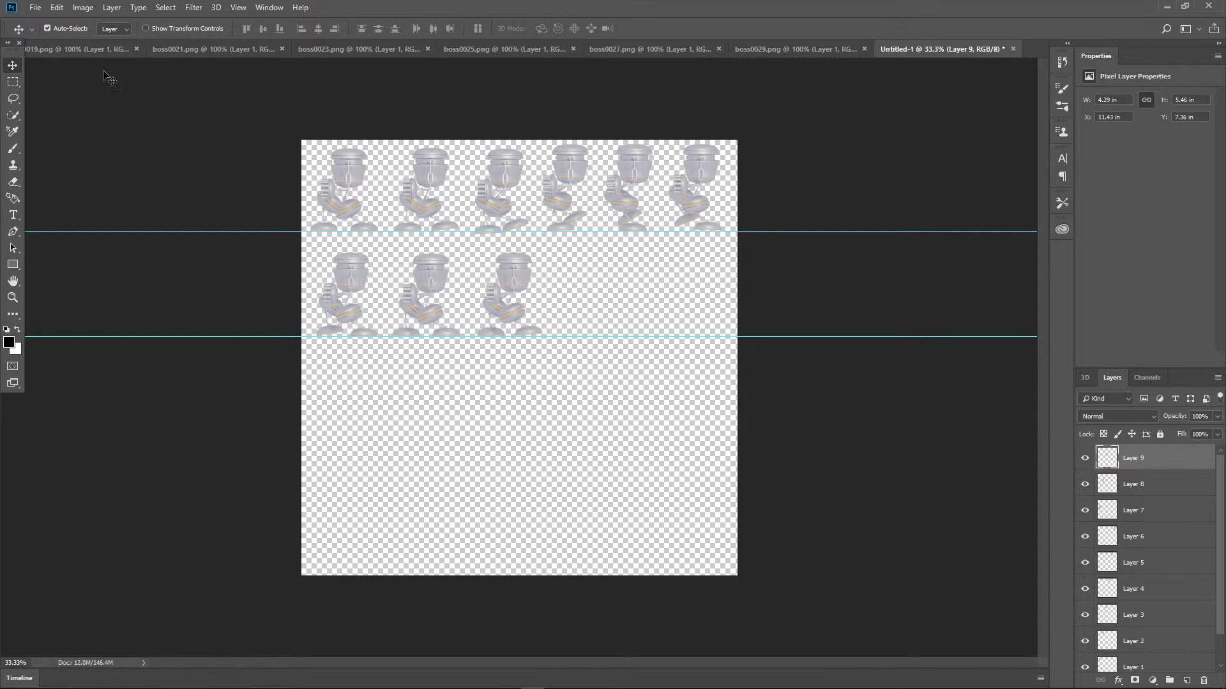
# Close boss0019.png without using it, then copy the boss0021.png robot and close its file
pyautogui.click(99, 49)
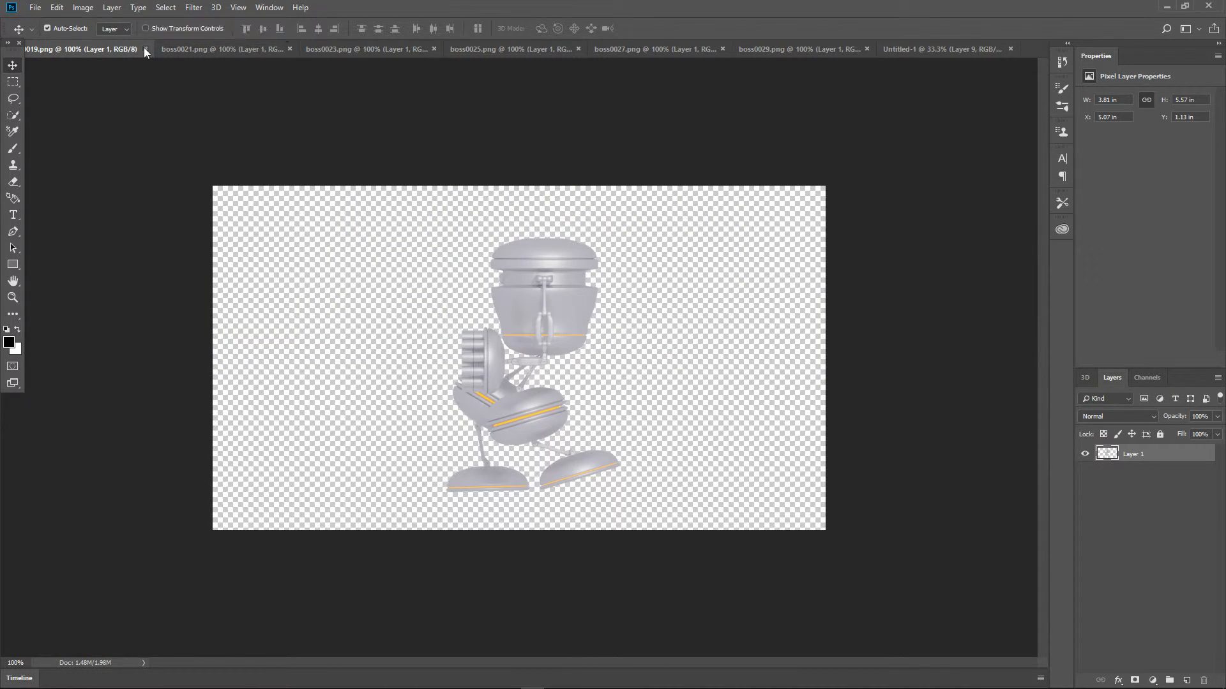
pyautogui.click(145, 50)
pyautogui.click(83, 48)
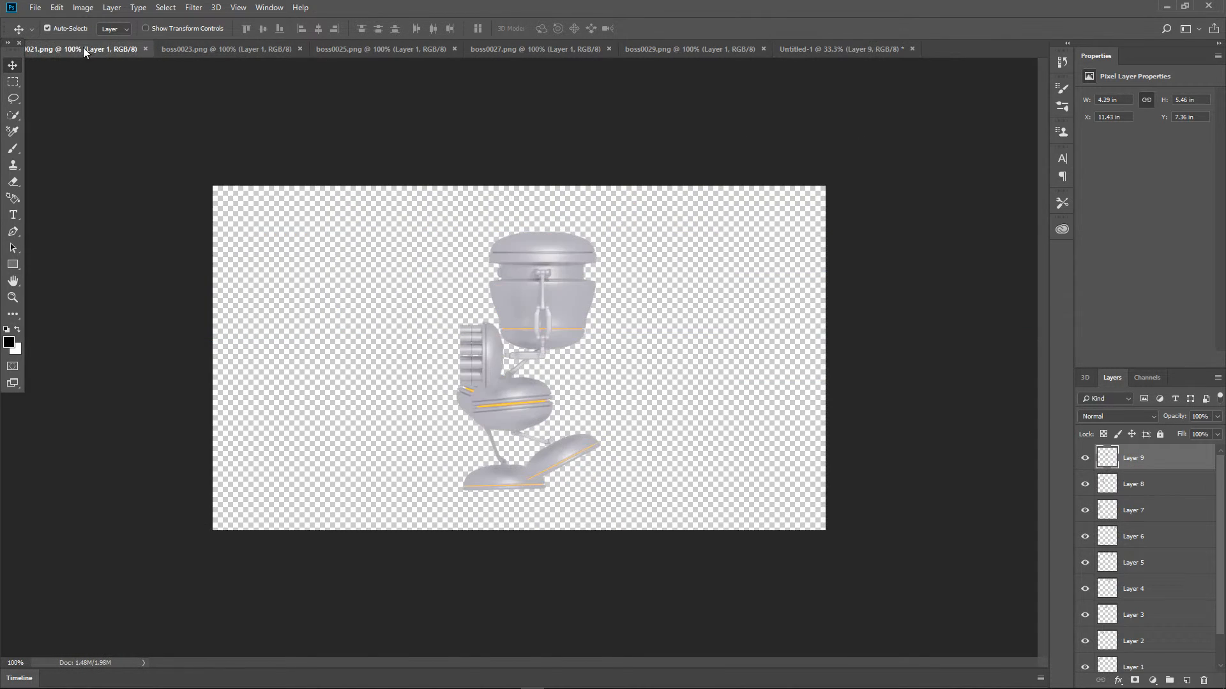
pyautogui.click(56, 8)
pyautogui.click(83, 91)
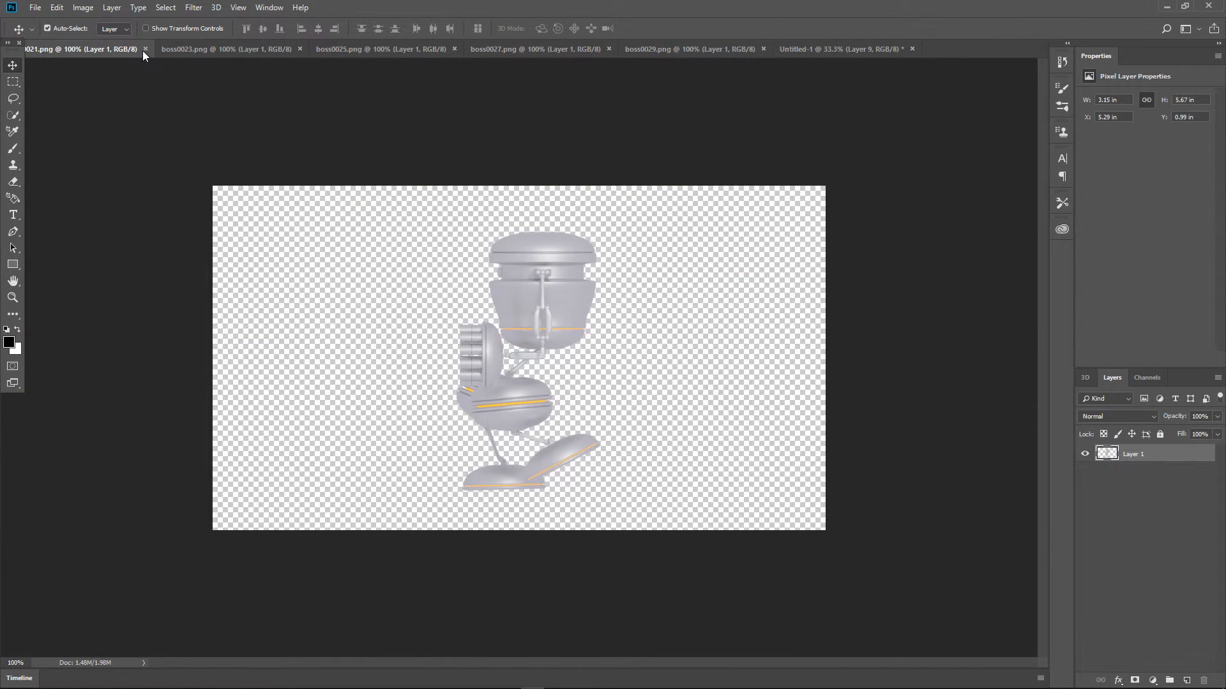
pyautogui.click(146, 49)
# Paste the copied boss0021.png robot fourth in the second row, at about X 16.58 in, Y 7.21 in
pyautogui.click(56, 7)
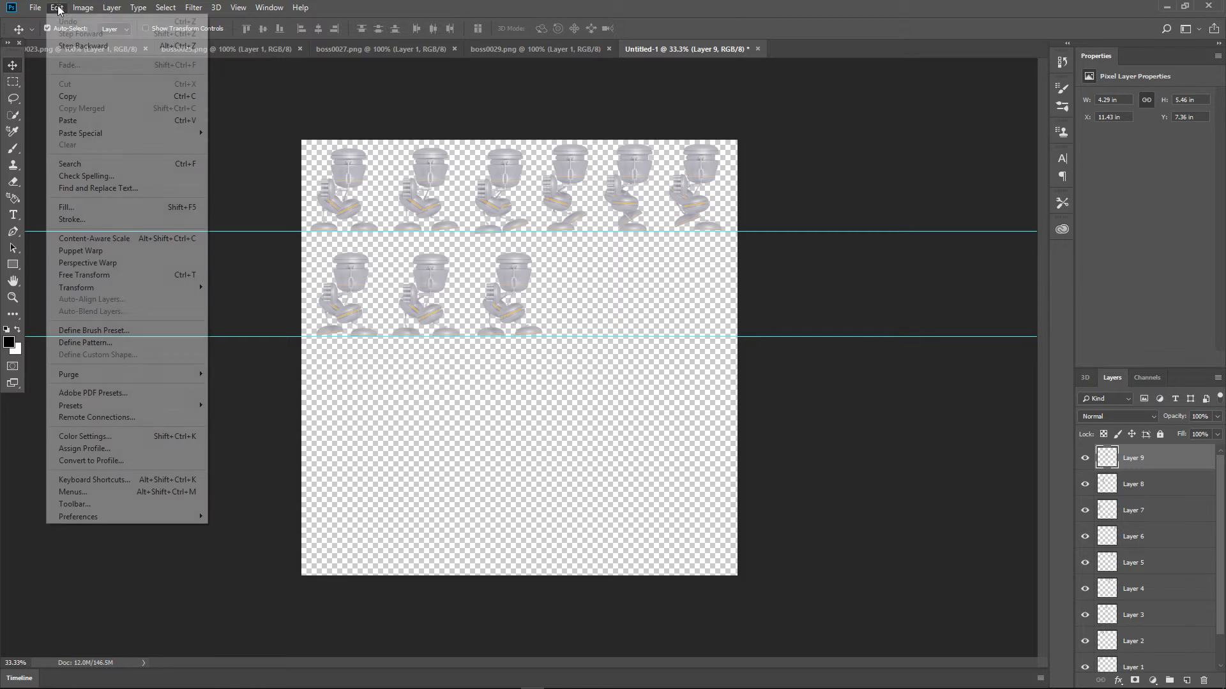
pyautogui.click(108, 120)
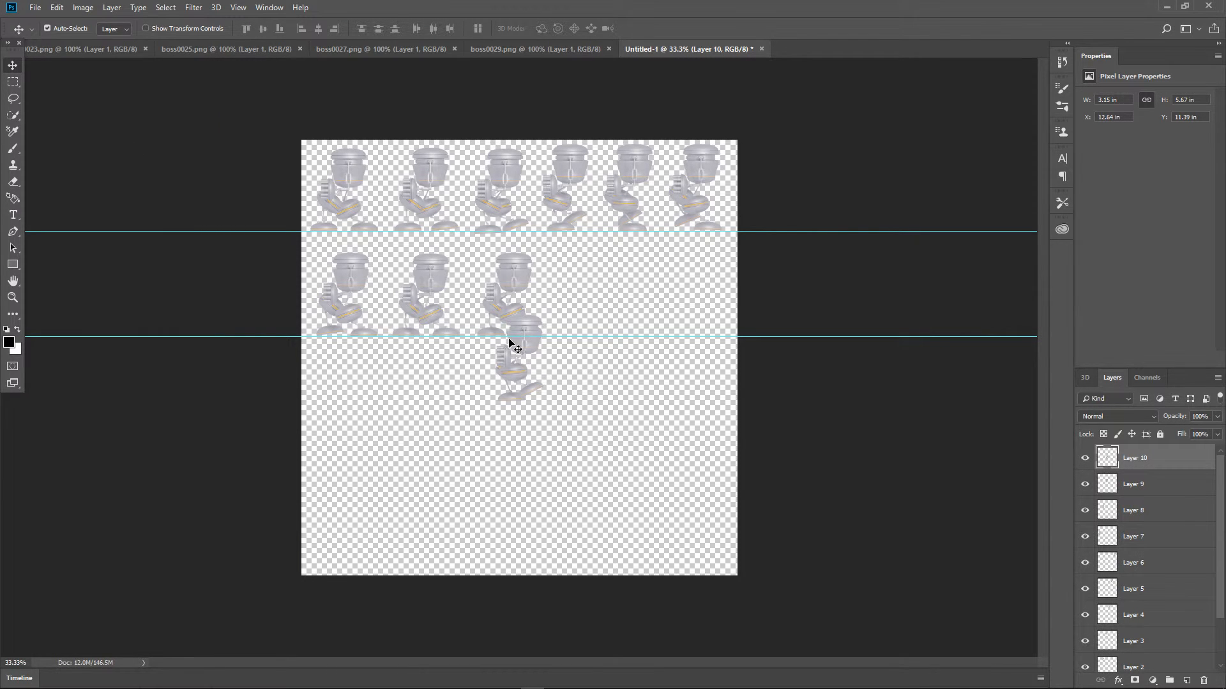
pyautogui.moveTo(529, 351); pyautogui.dragTo(585, 287)
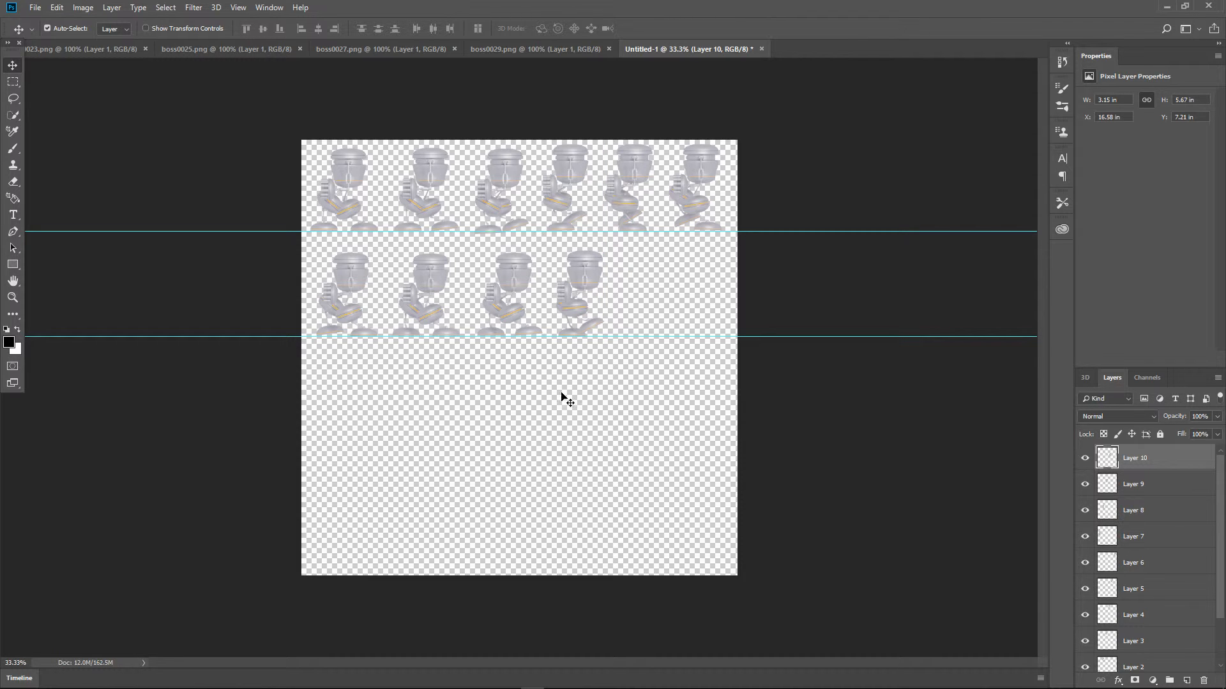
# Copy the boss0023.png robot, close that file, and paste it fifth in the second row, at about X 19.99 in, Y 7.15 in
pyautogui.click(80, 46)
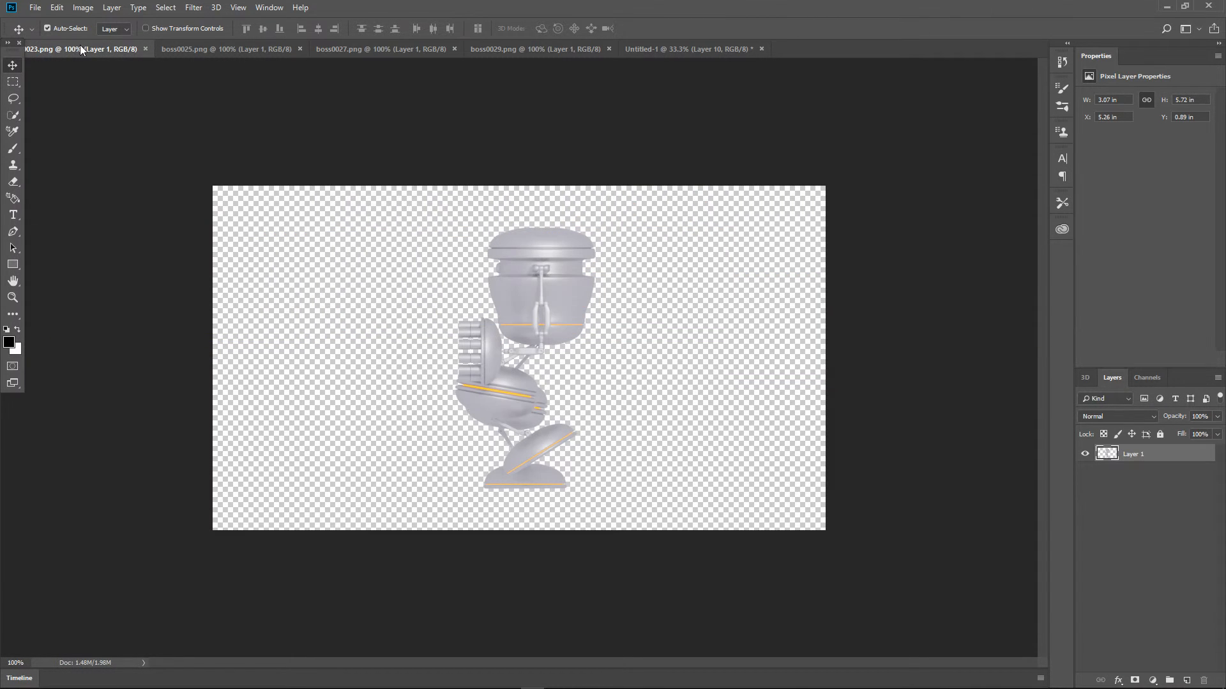
pyautogui.click(57, 7)
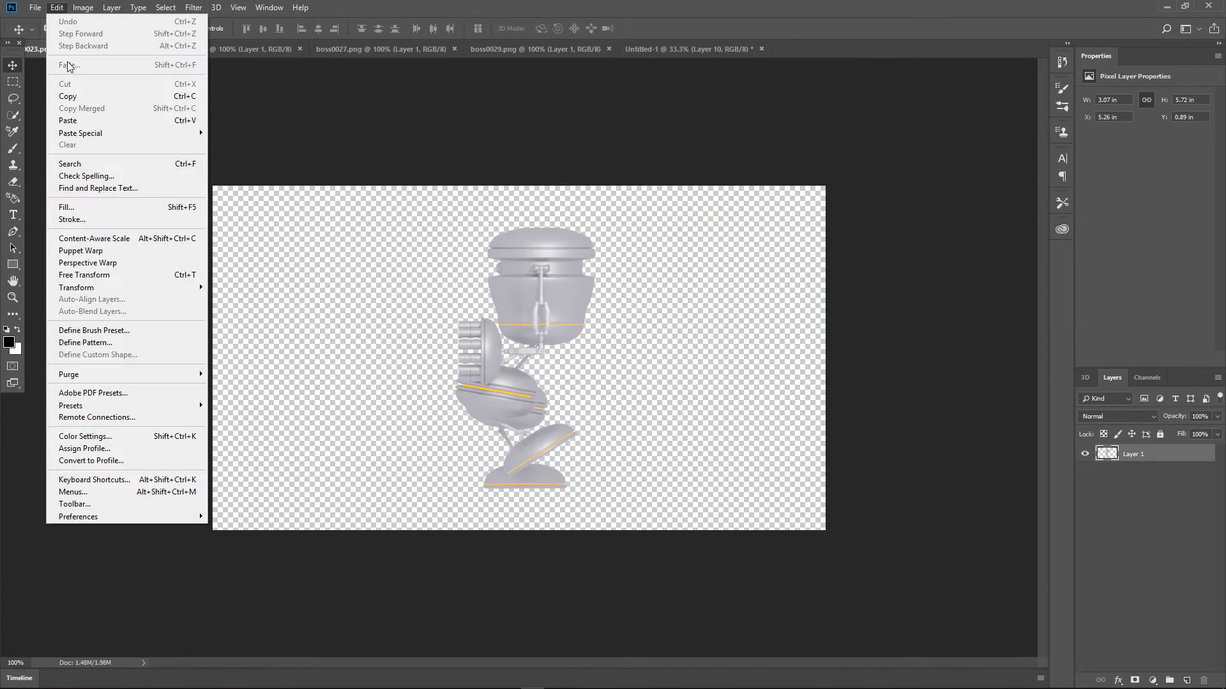
pyautogui.click(82, 105)
pyautogui.click(145, 48)
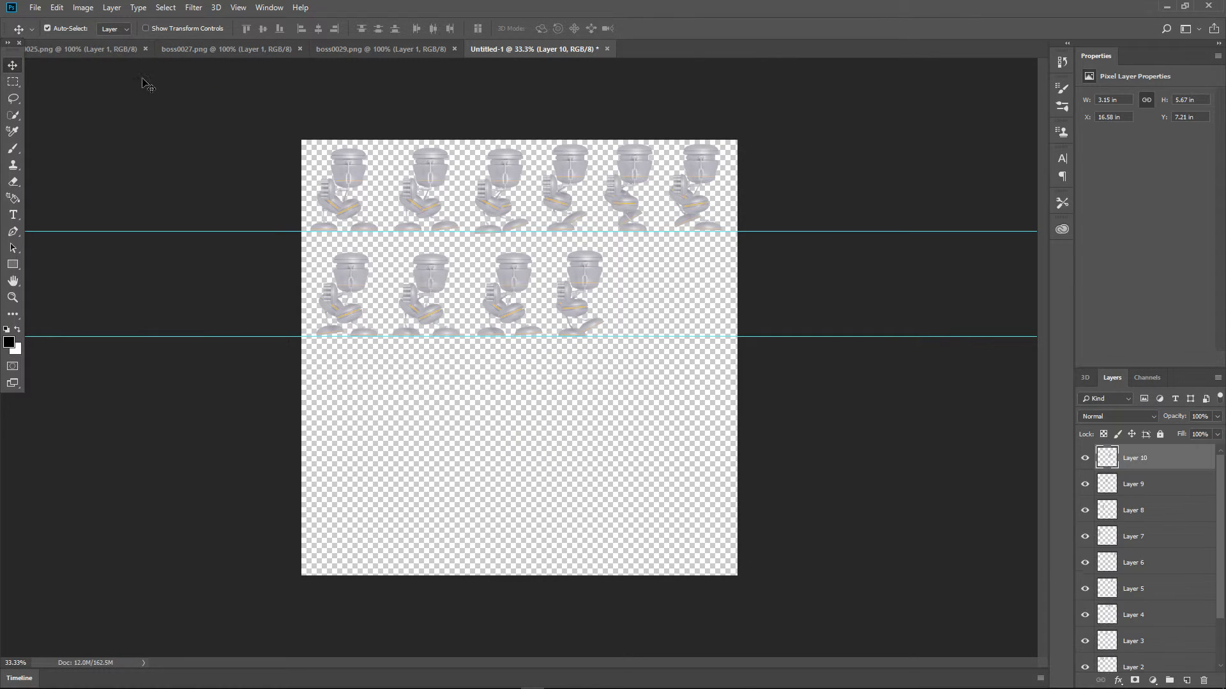
pyautogui.click(56, 8)
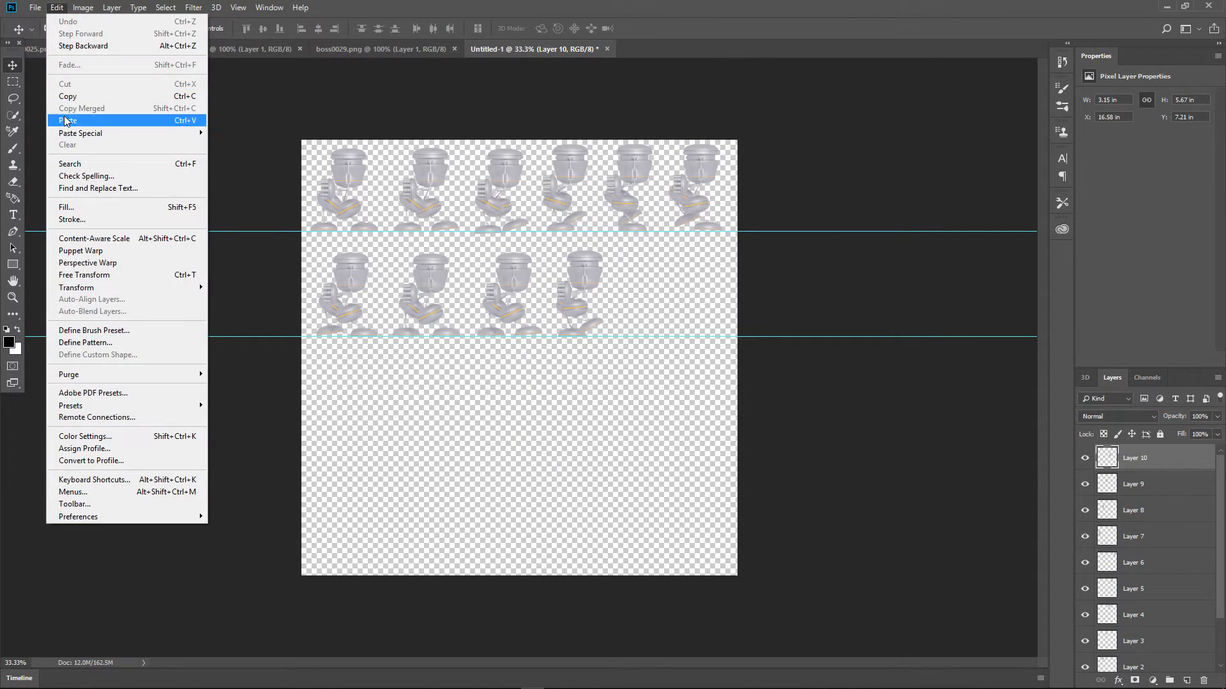
pyautogui.click(83, 121)
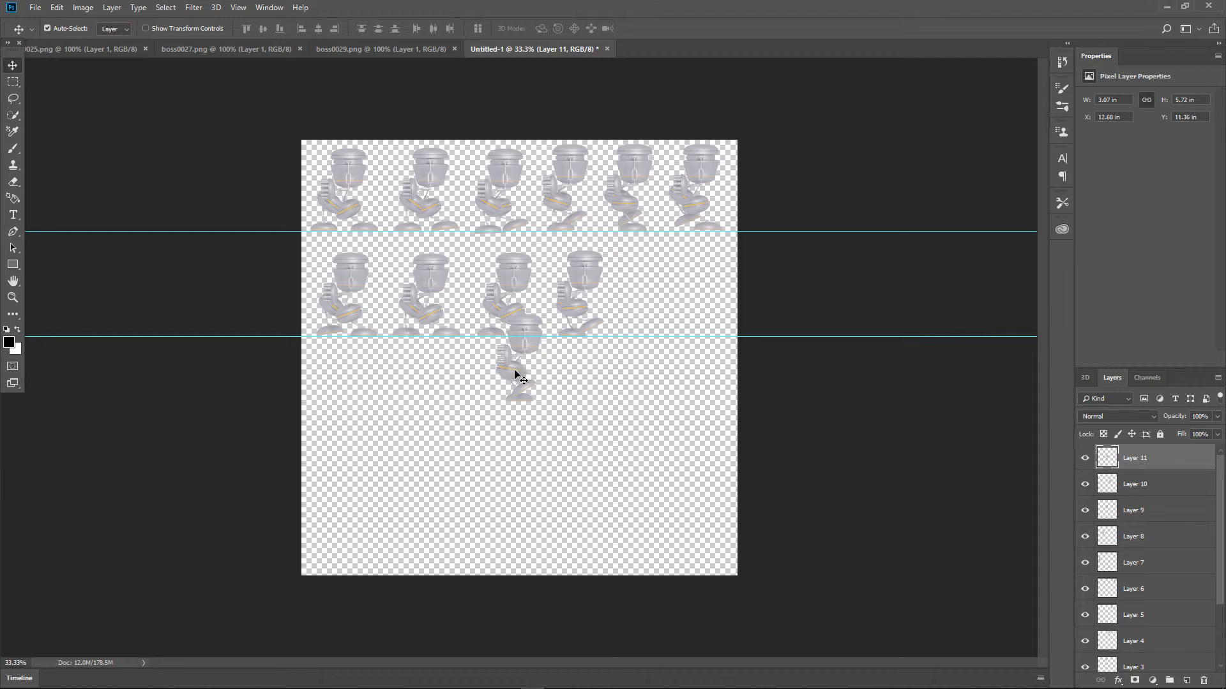
pyautogui.moveTo(519, 377); pyautogui.dragTo(630, 310)
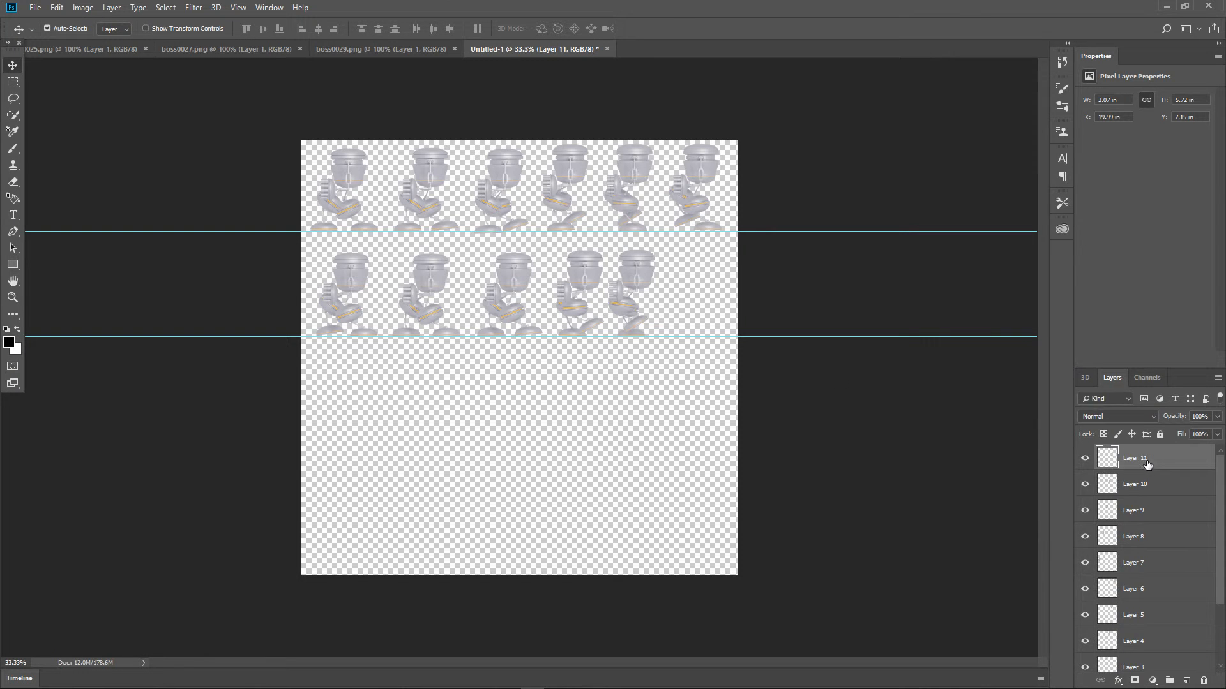
# Delete the layer holding the boss0023.png robot from the second row
pyautogui.rightClick(1147, 464)
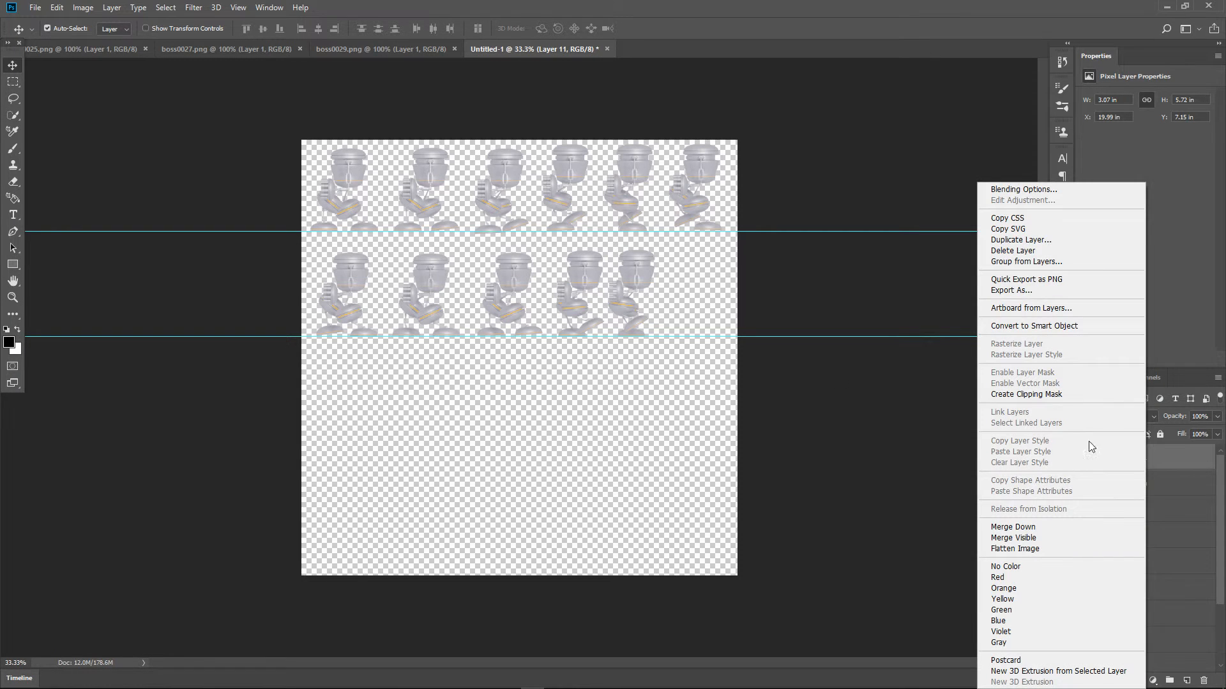
pyautogui.click(1027, 252)
pyautogui.click(547, 267)
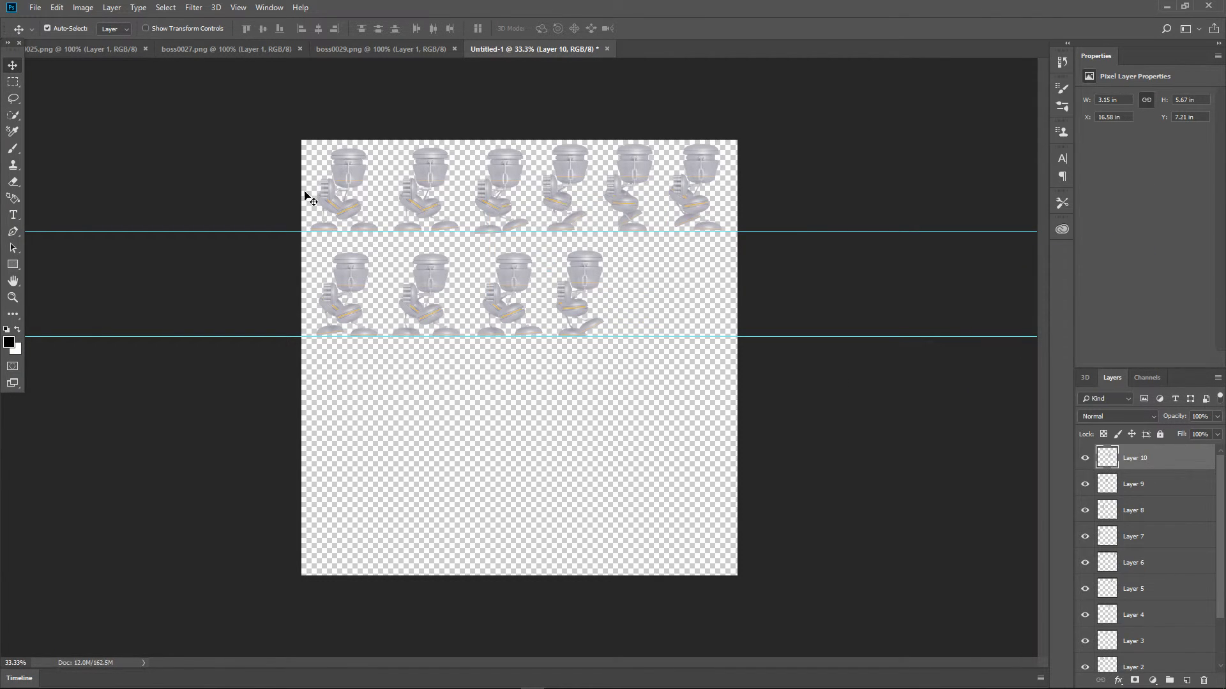
# Copy the boss0025.png robot, close that file, and paste it fifth in the second row, at about X 20.47 in, Y 7.11 in
pyautogui.click(112, 47)
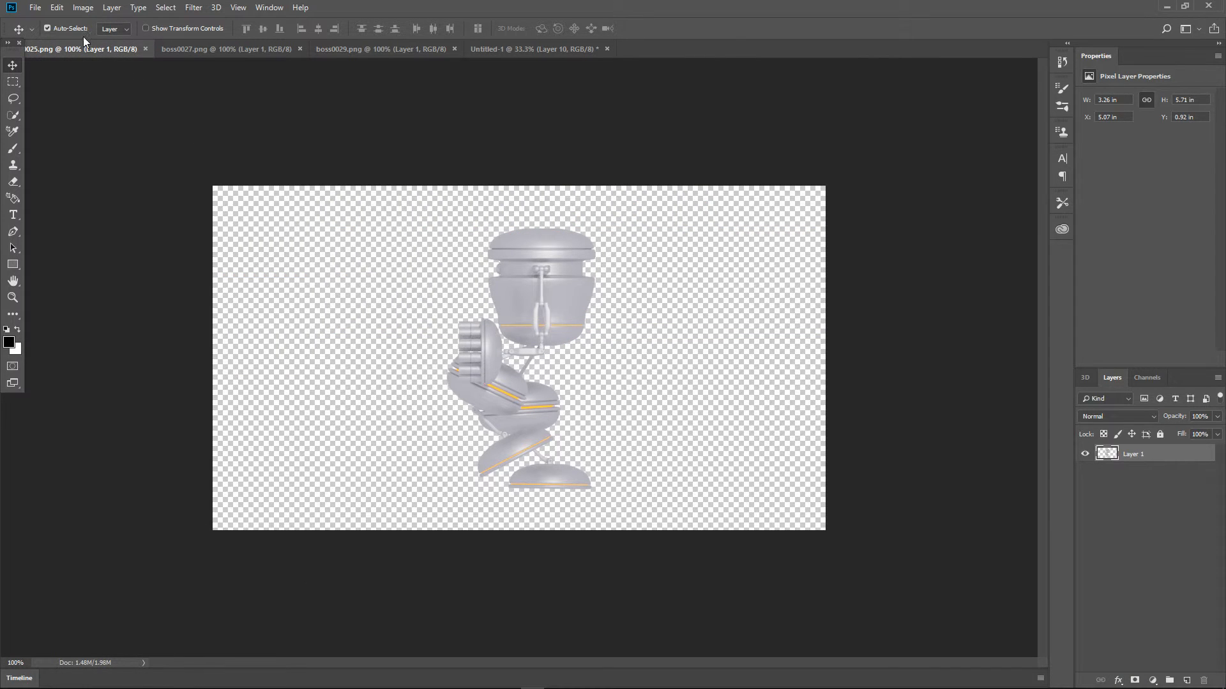
pyautogui.click(63, 11)
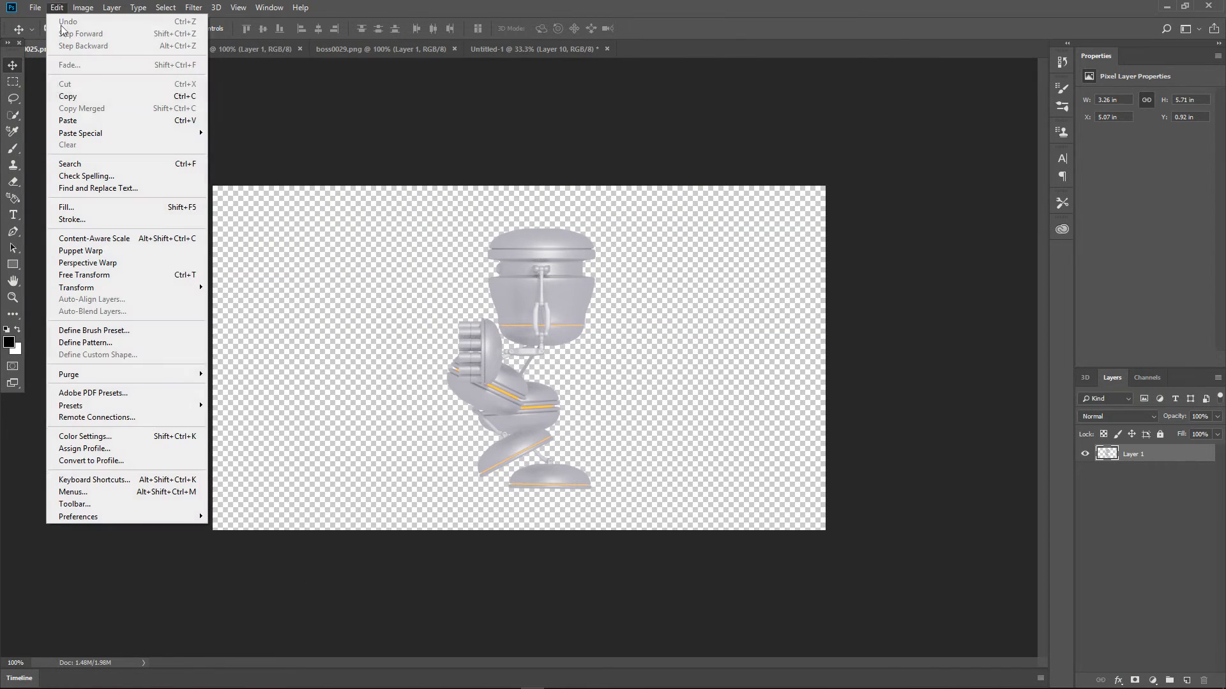
pyautogui.click(87, 98)
pyautogui.click(144, 48)
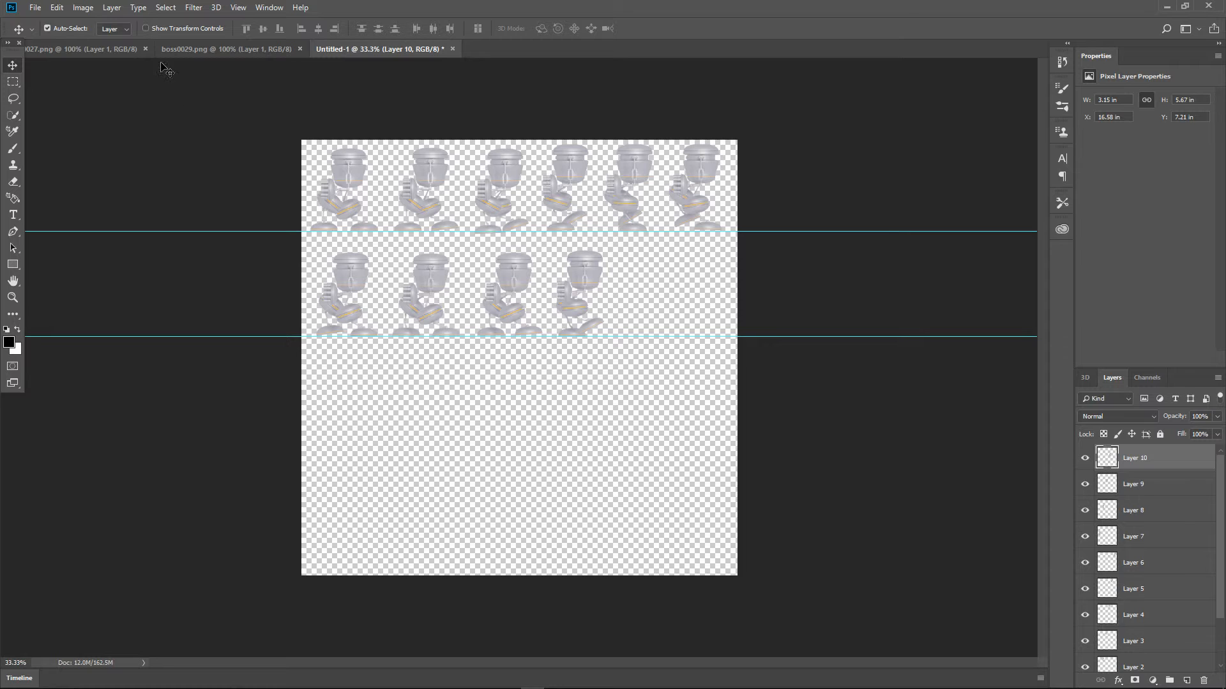
pyautogui.click(58, 8)
pyautogui.click(67, 120)
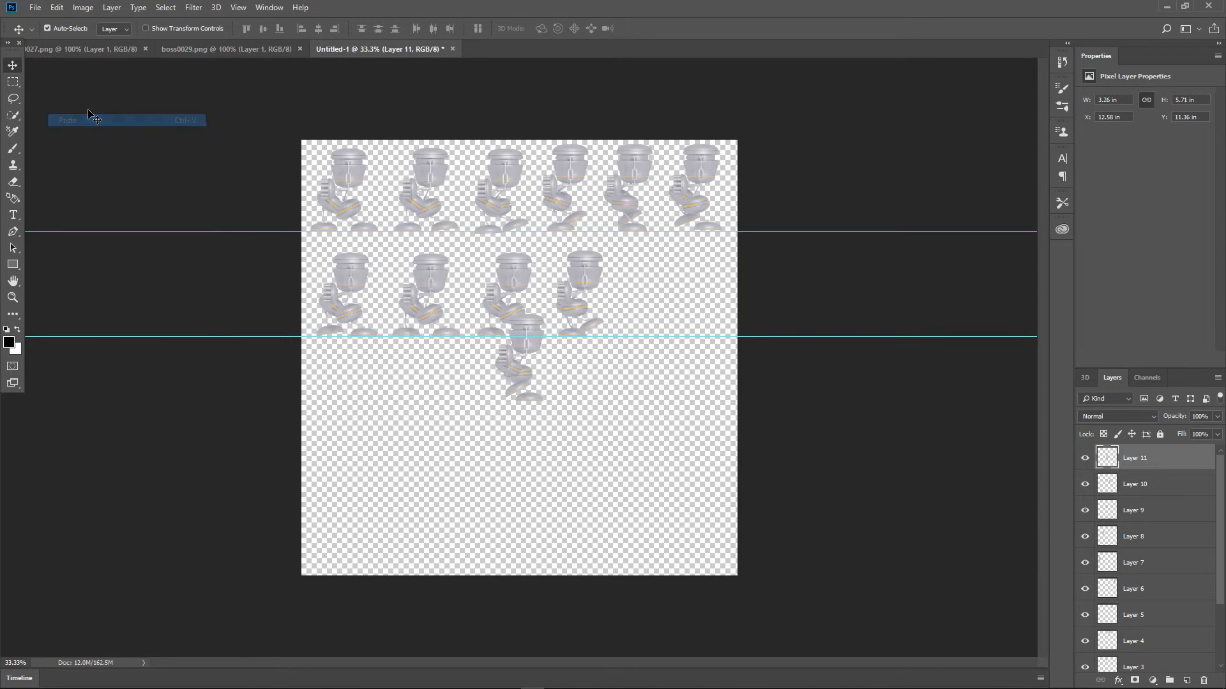
pyautogui.moveTo(520, 352); pyautogui.dragTo(652, 274)
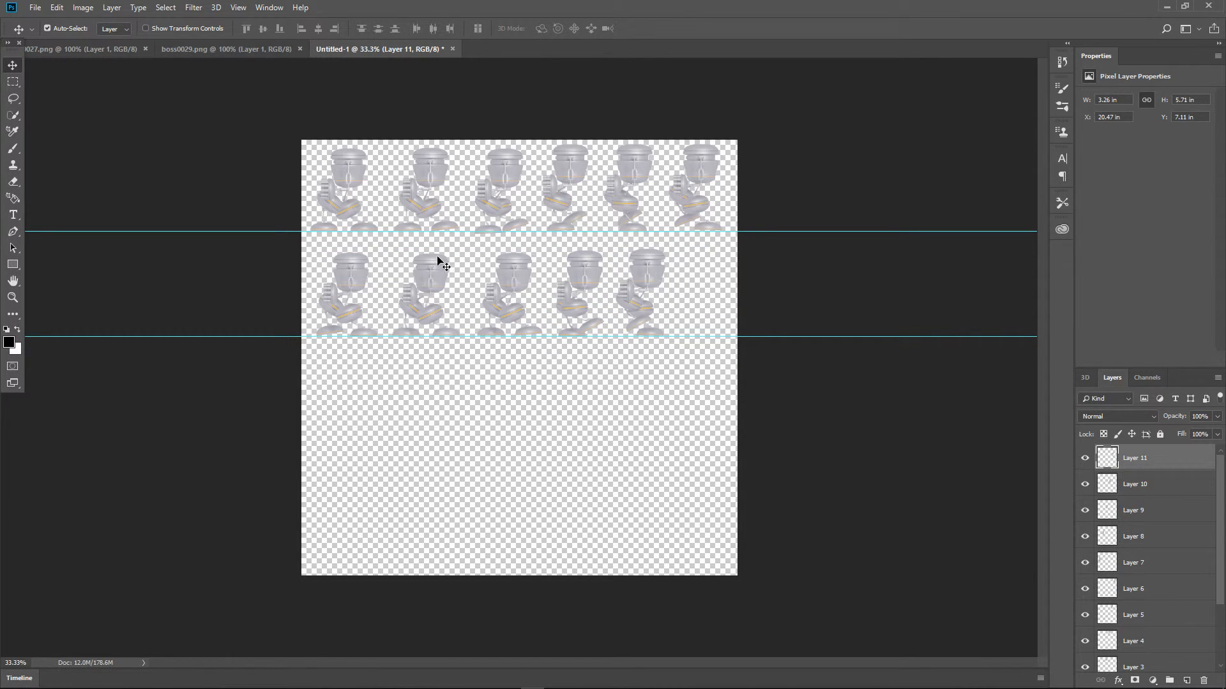
# Copy the boss0027.png robot, close that file, and paste it at the end of the second row, at about X 24.6 in, Y 7.42 in
pyautogui.click(99, 48)
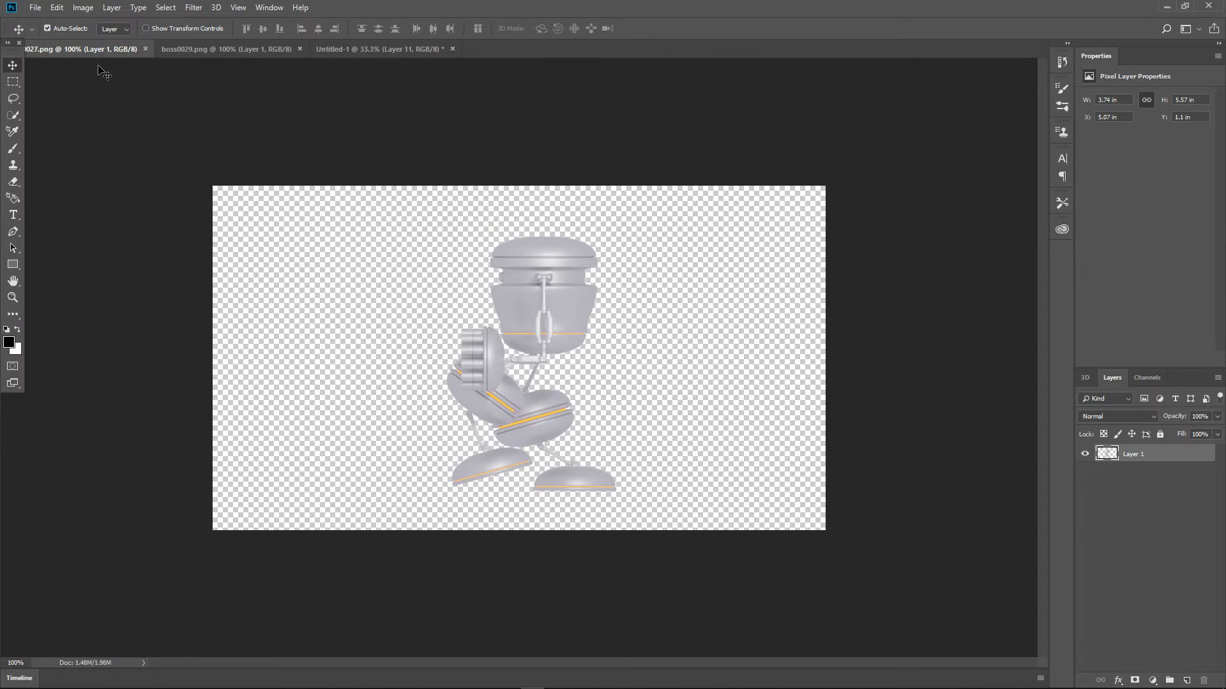
pyautogui.click(57, 8)
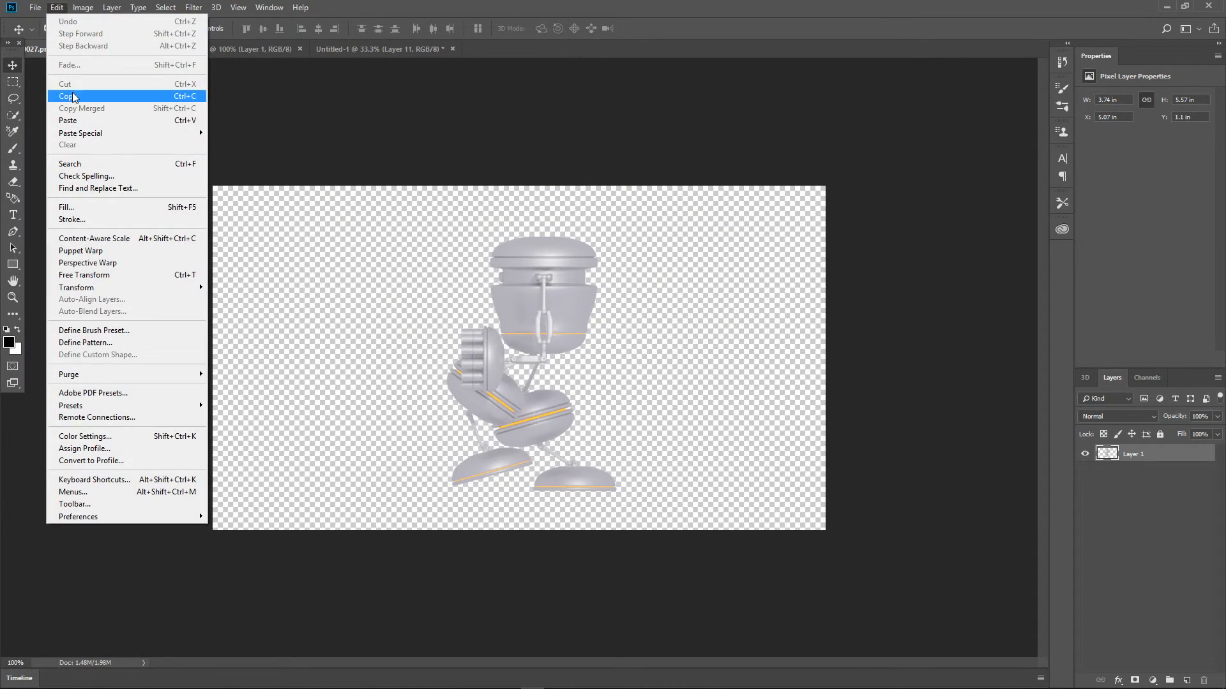
pyautogui.click(74, 93)
pyautogui.click(147, 49)
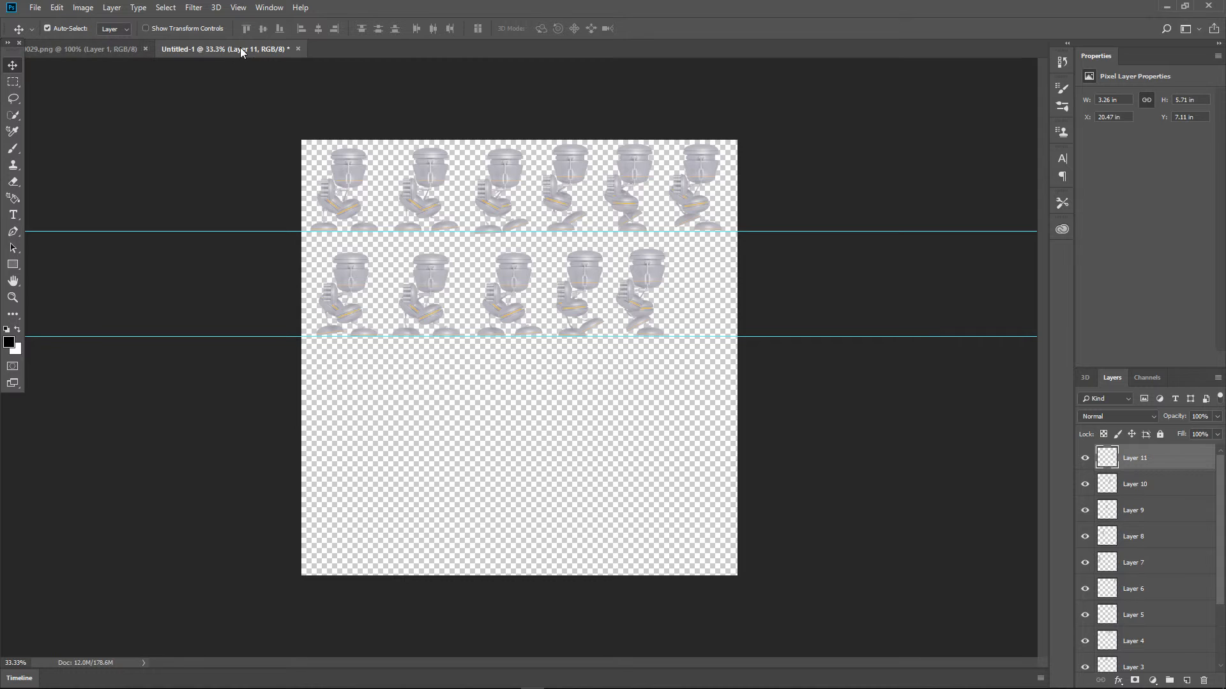
pyautogui.click(57, 8)
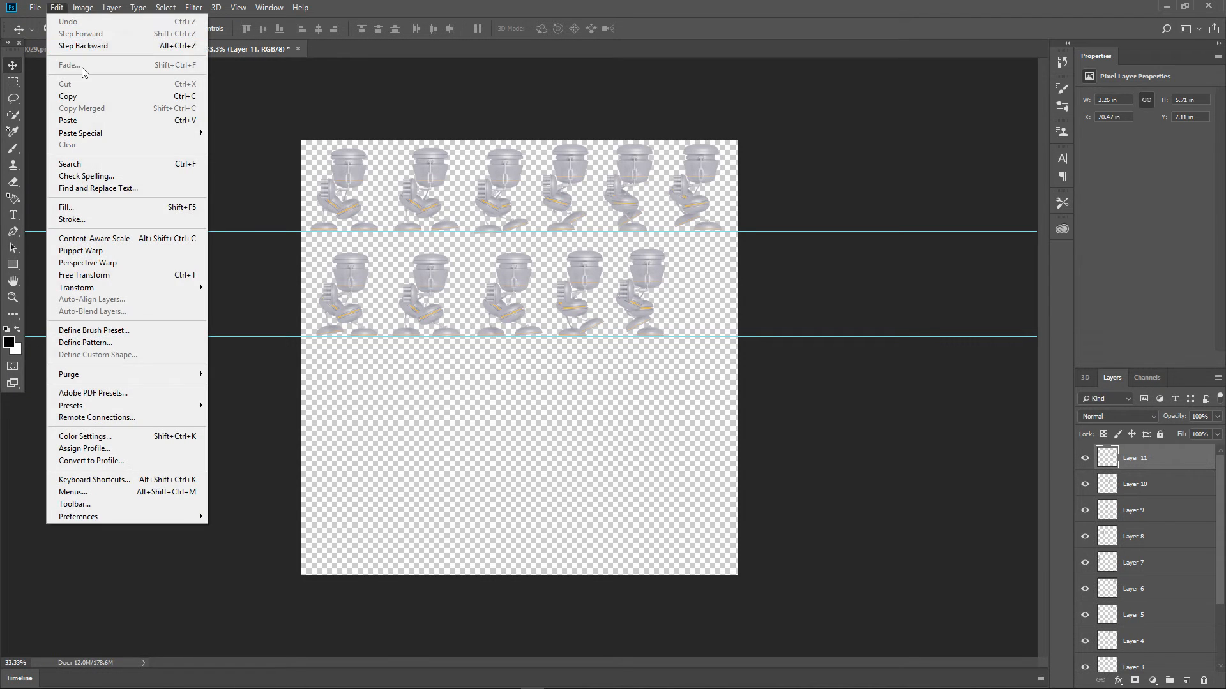
pyautogui.click(74, 118)
pyautogui.moveTo(533, 345); pyautogui.dragTo(716, 287)
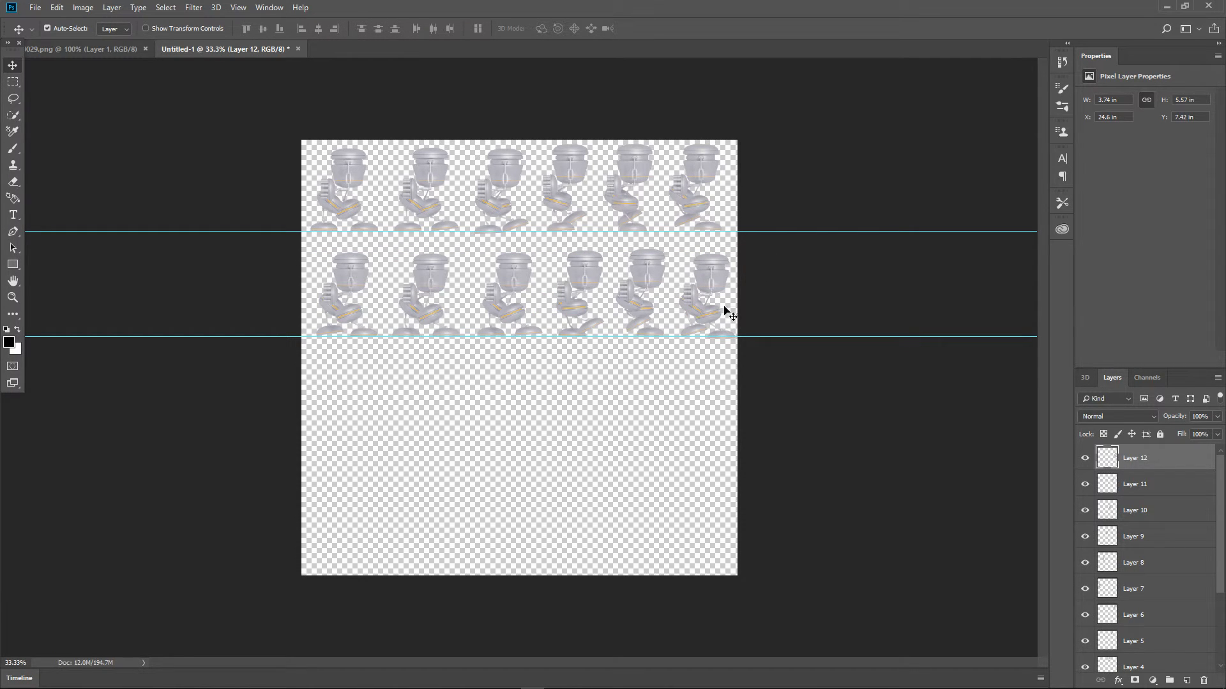
# Close boss0029.png without using it, and crop the sprite sheet at full width to the two robot rows, ending just below the lower guide
pyautogui.click(93, 50)
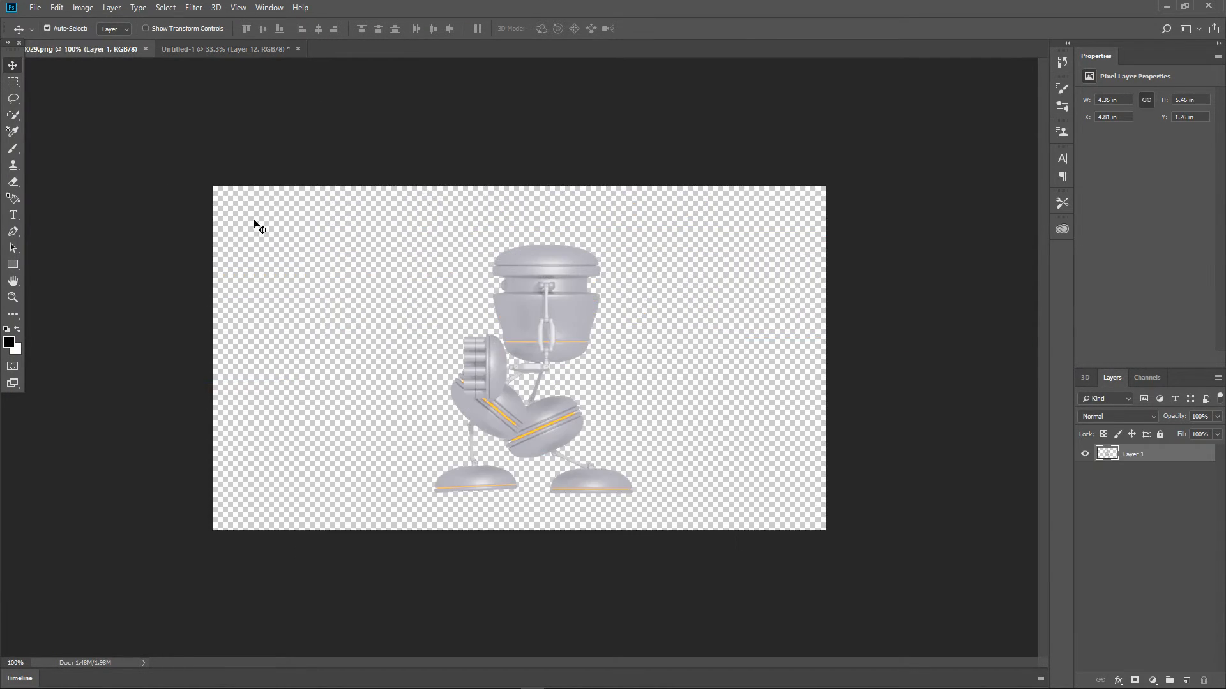
pyautogui.click(145, 49)
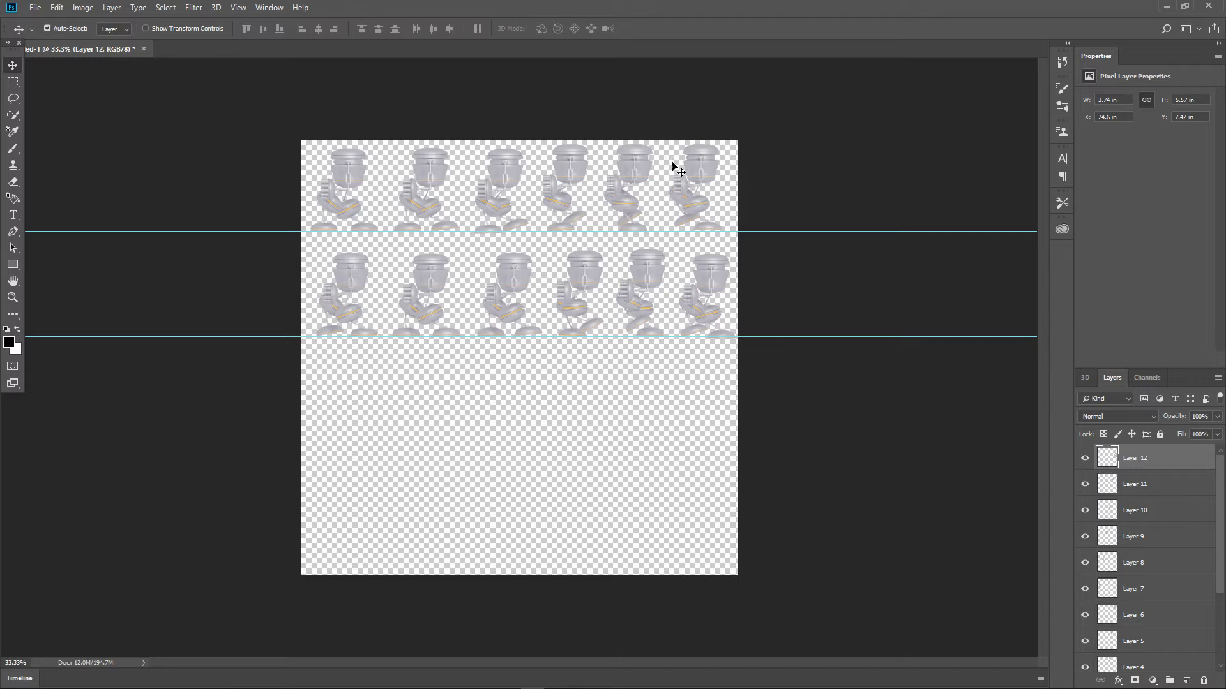
pyautogui.click(12, 82)
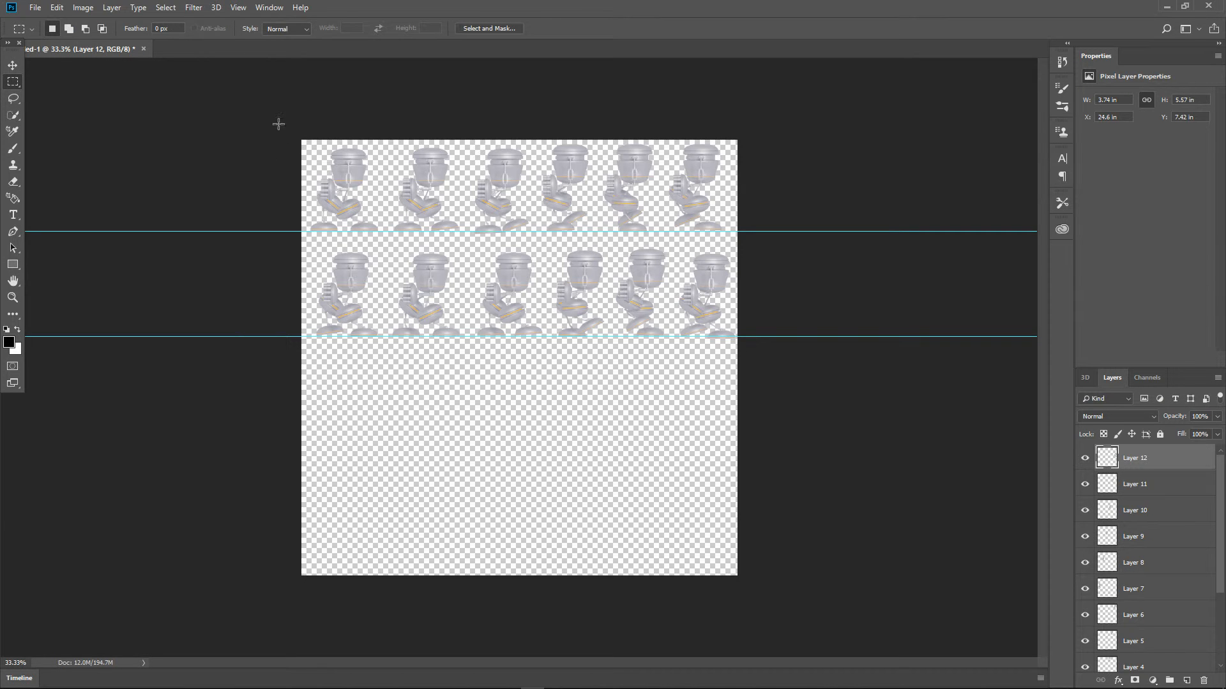
pyautogui.moveTo(301, 140); pyautogui.dragTo(745, 345)
pyautogui.click(83, 7)
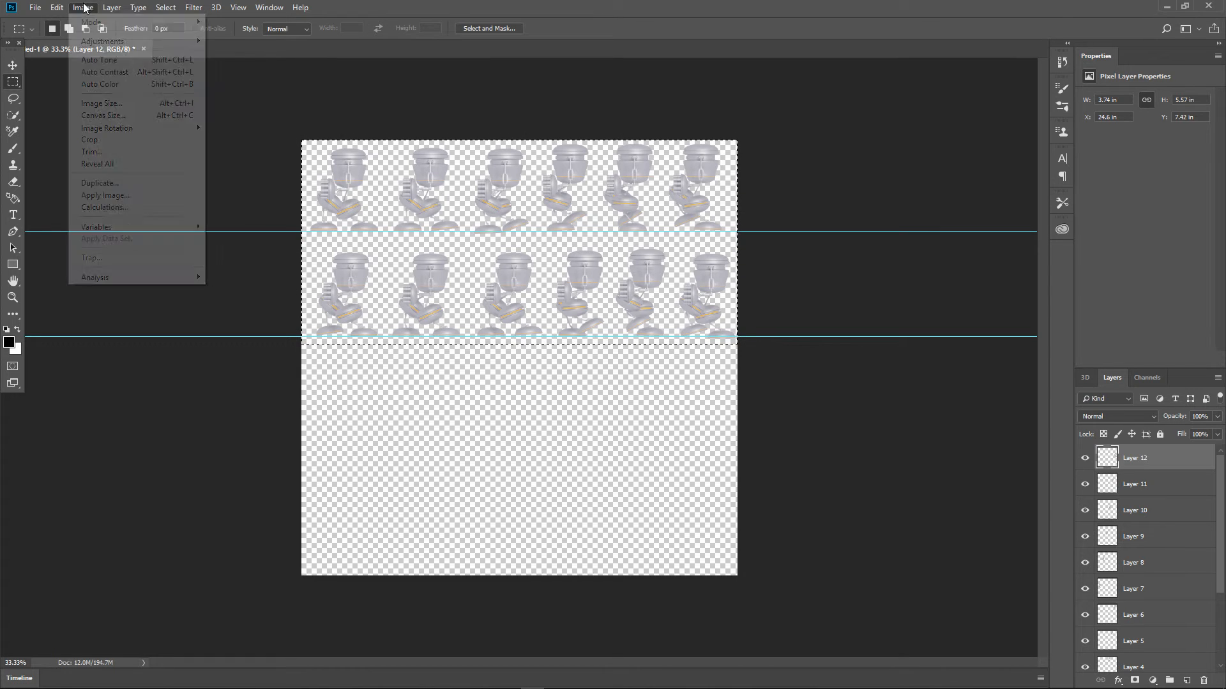
pyautogui.click(136, 141)
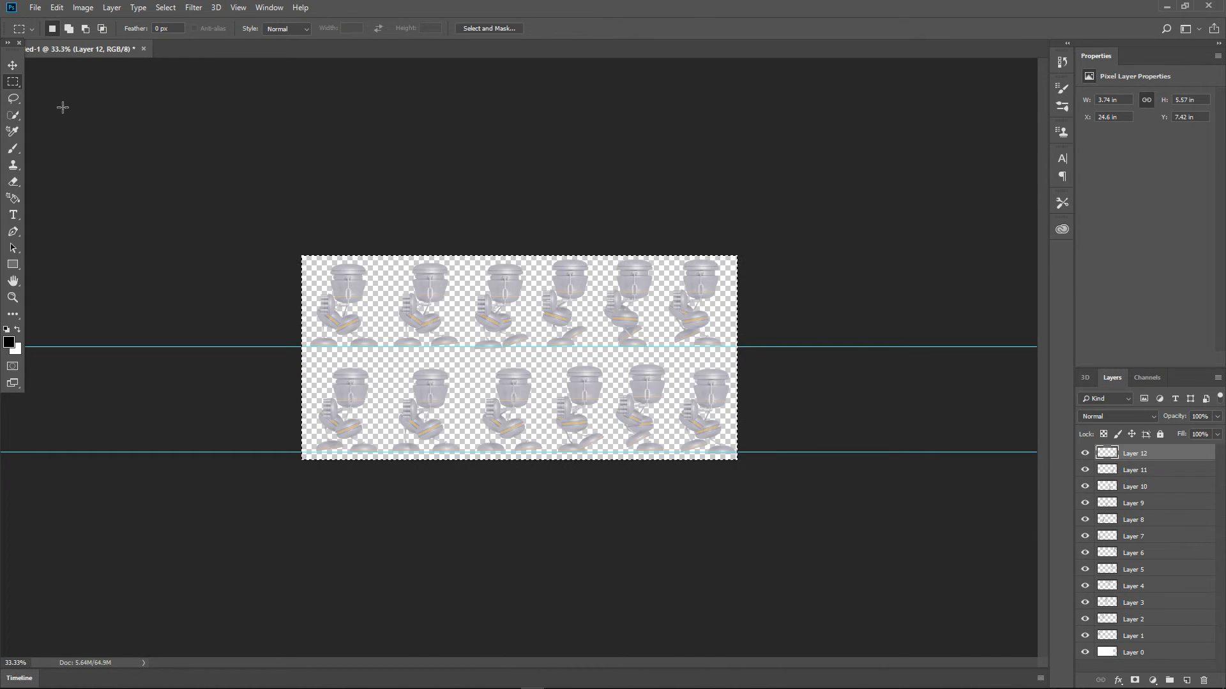
# Begin saving the cropped sprite sheet under a new name in the Boss Sprites folder, with PNG as the file format
pyautogui.click(35, 8)
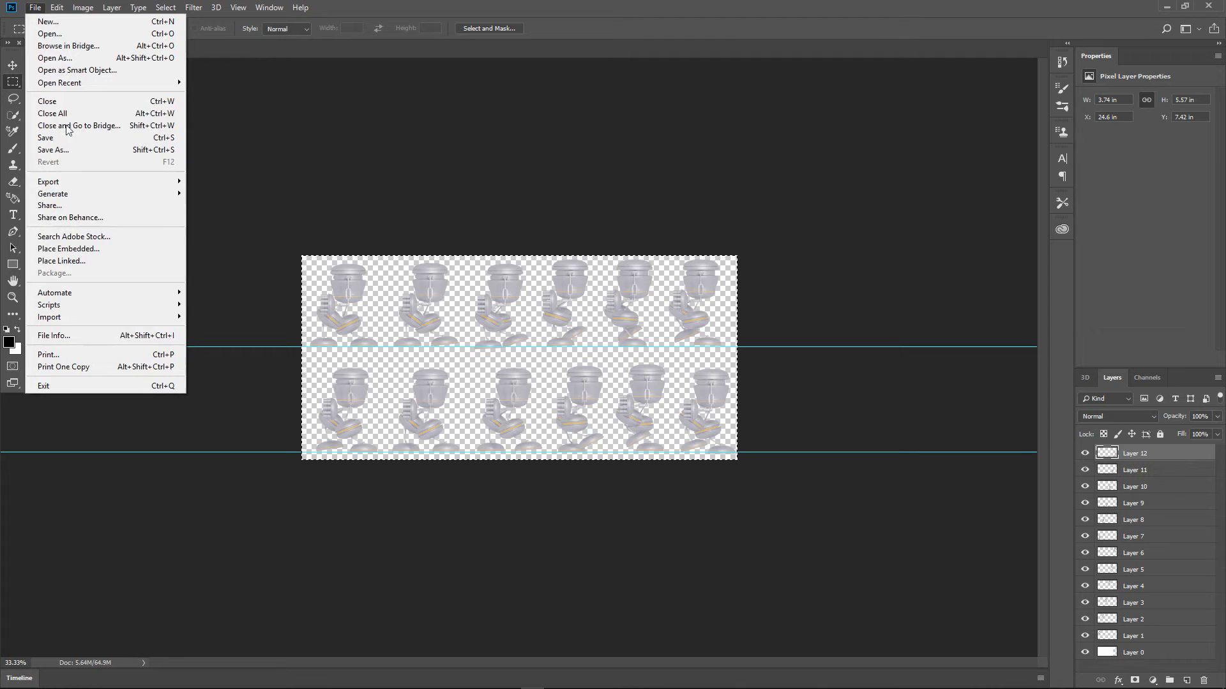
pyautogui.click(106, 151)
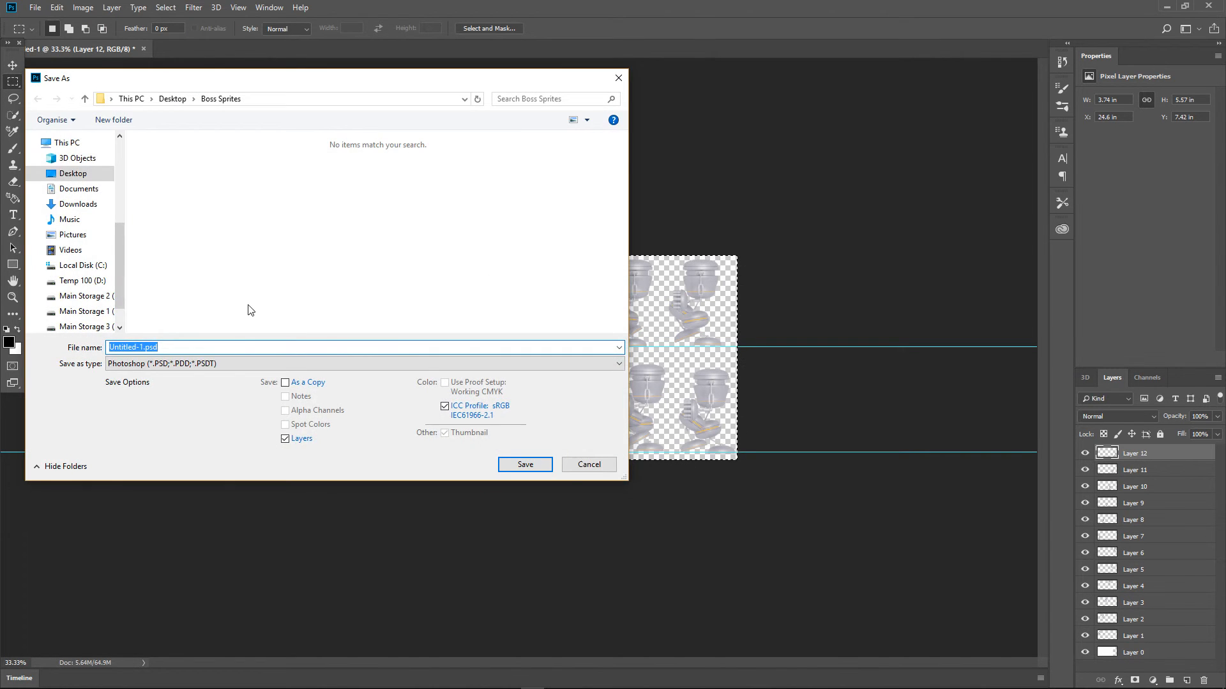
pyautogui.click(232, 363)
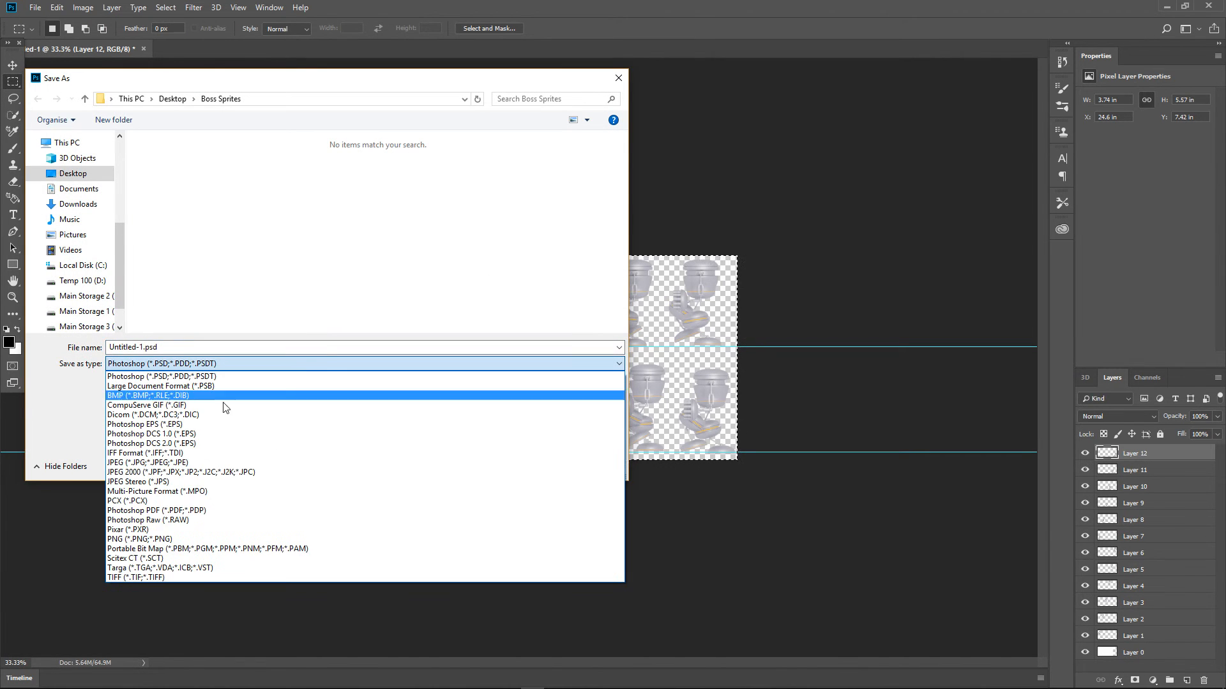
pyautogui.click(201, 539)
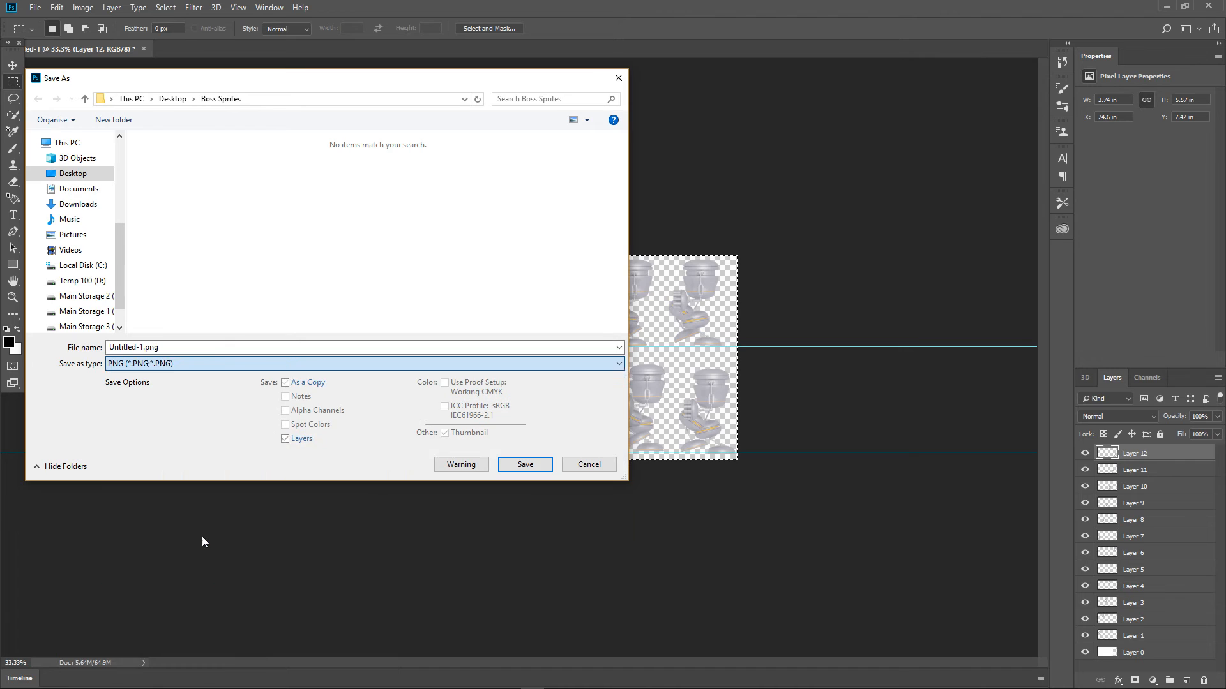
# Name the file Boss Sprite Sheet - walk.png and save it with the Large file size (Fastest saving) PNG option
pyautogui.click(145, 348)
pyautogui.press('Right')
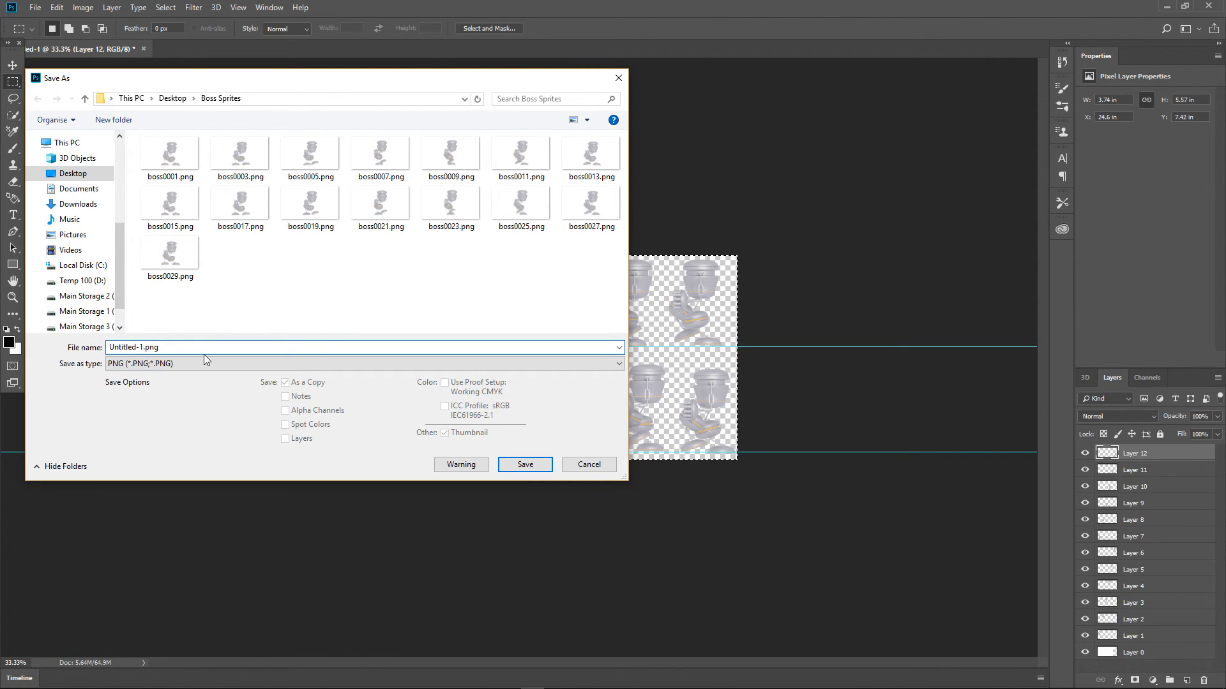
pyautogui.press('Left')
pyautogui.press('Left')
pyautogui.press('Left')
pyautogui.press('Left')
pyautogui.press('BackSpace')
pyautogui.hotkey('ctrl', 'BackSpace')
pyautogui.hotkey('ctrl', 'BackSpace')
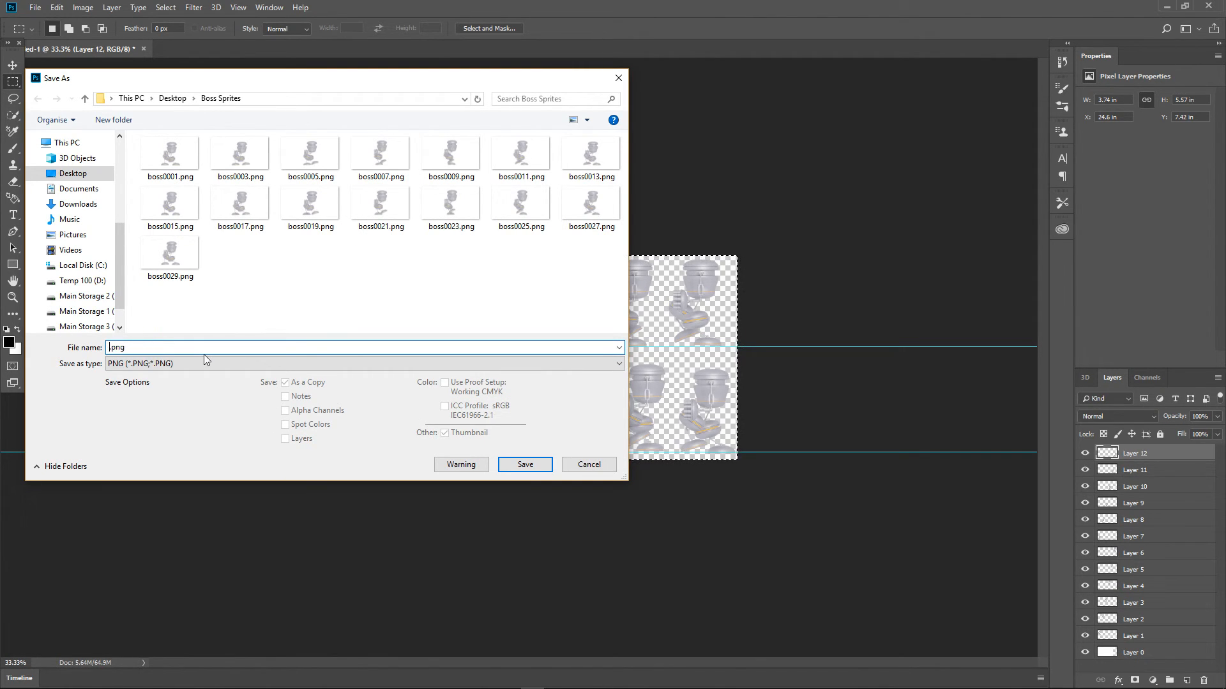
pyautogui.write('Bo')
pyautogui.write('ss Sprit')
pyautogui.write('e Sheet -')
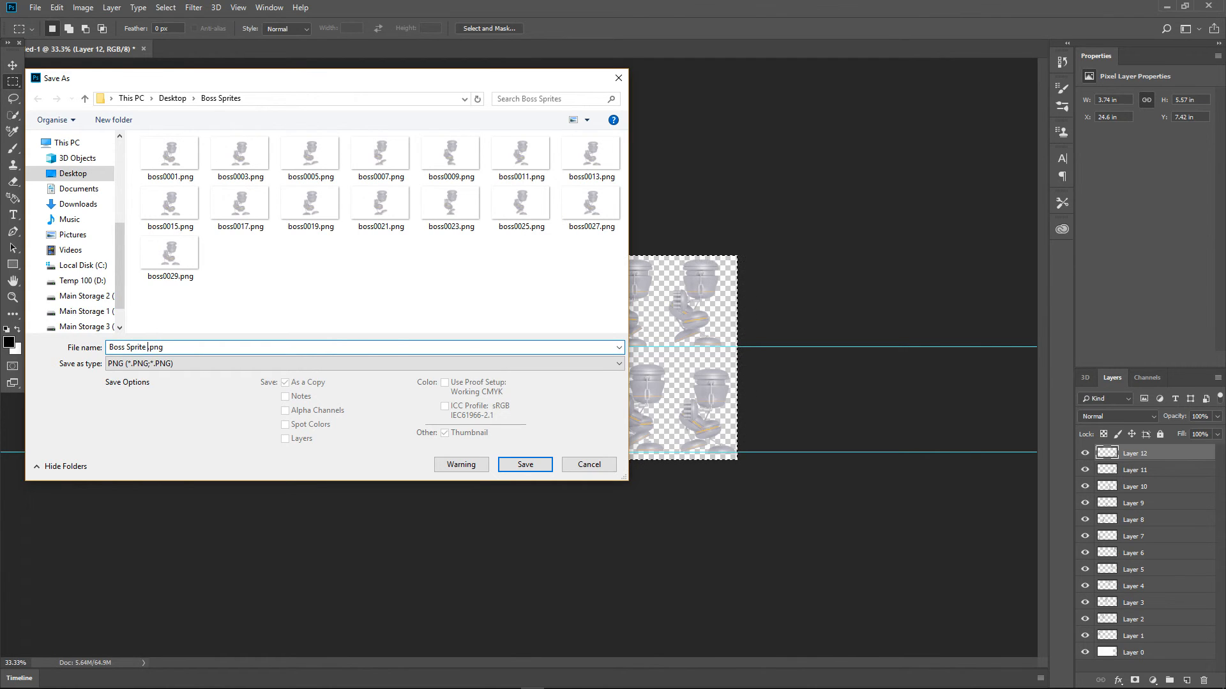
pyautogui.write(' walk')
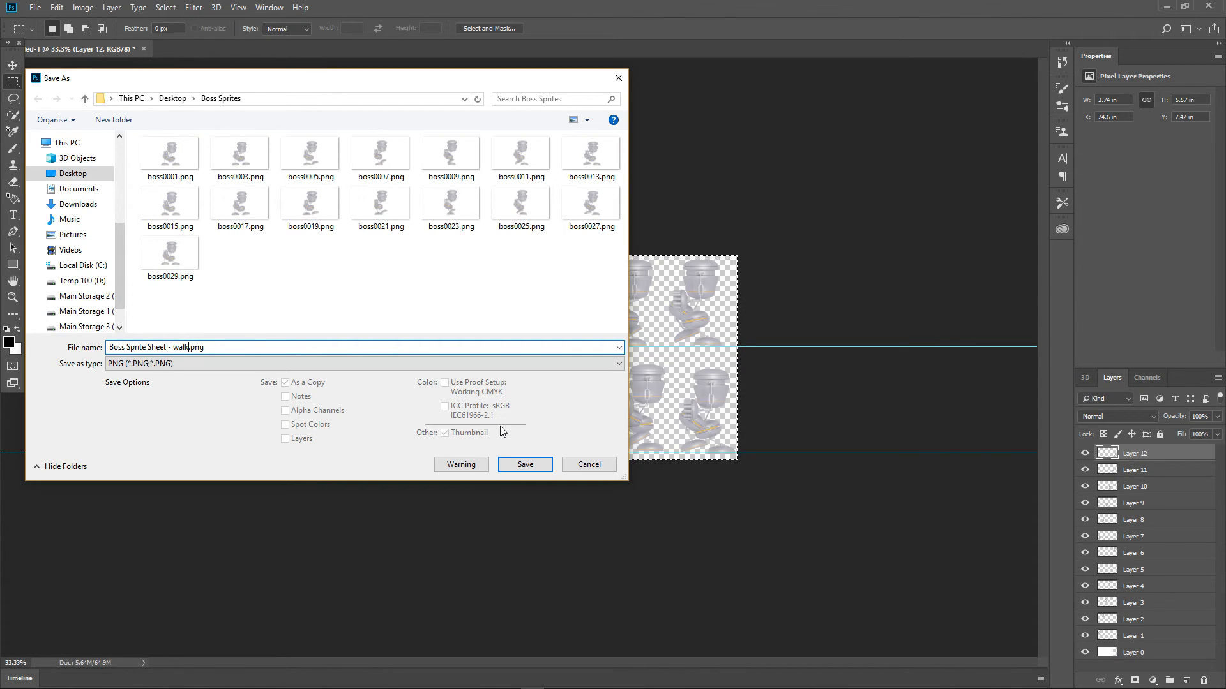
pyautogui.click(523, 466)
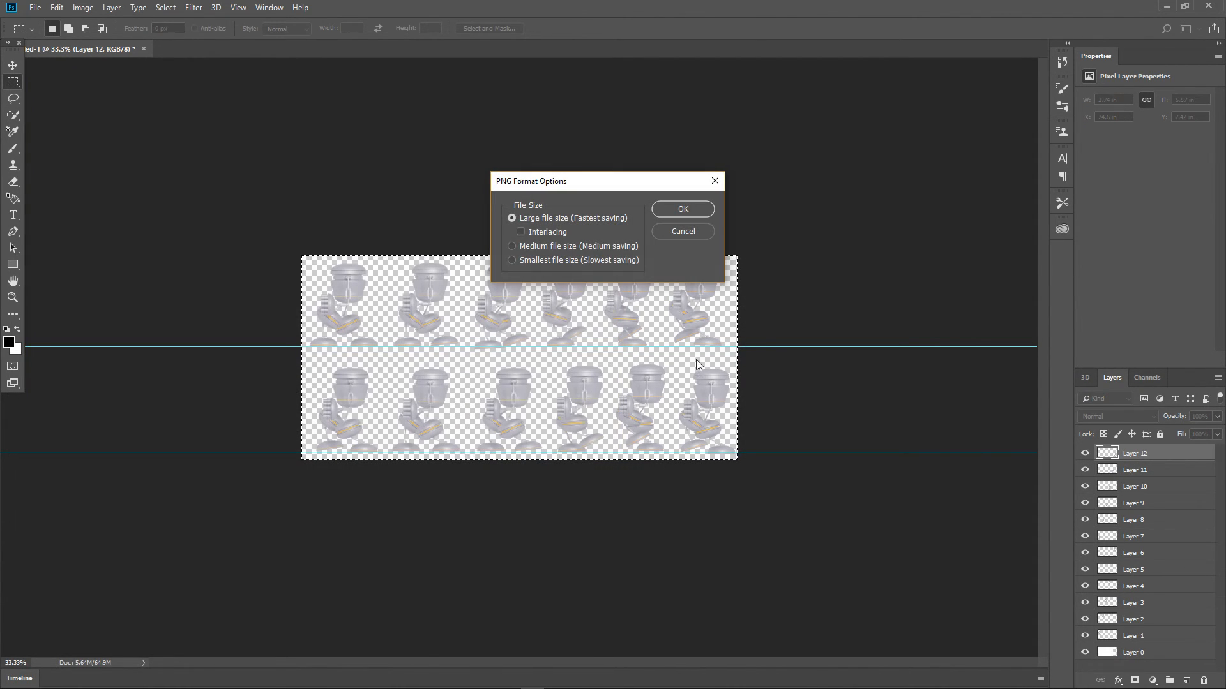
pyautogui.click(706, 207)
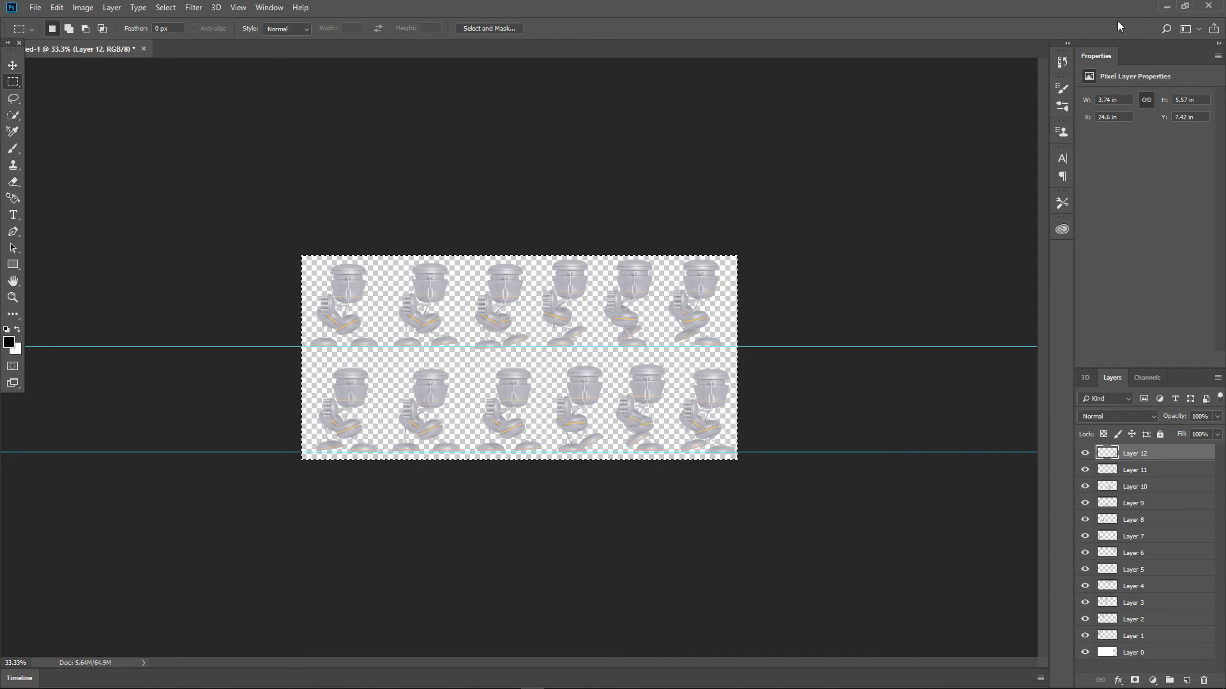
# Switch to File Explorer and select Boss Sprite Sheet - walk.png in the Boss Sprites folder to check the export
pyautogui.moveTo(951, 688)
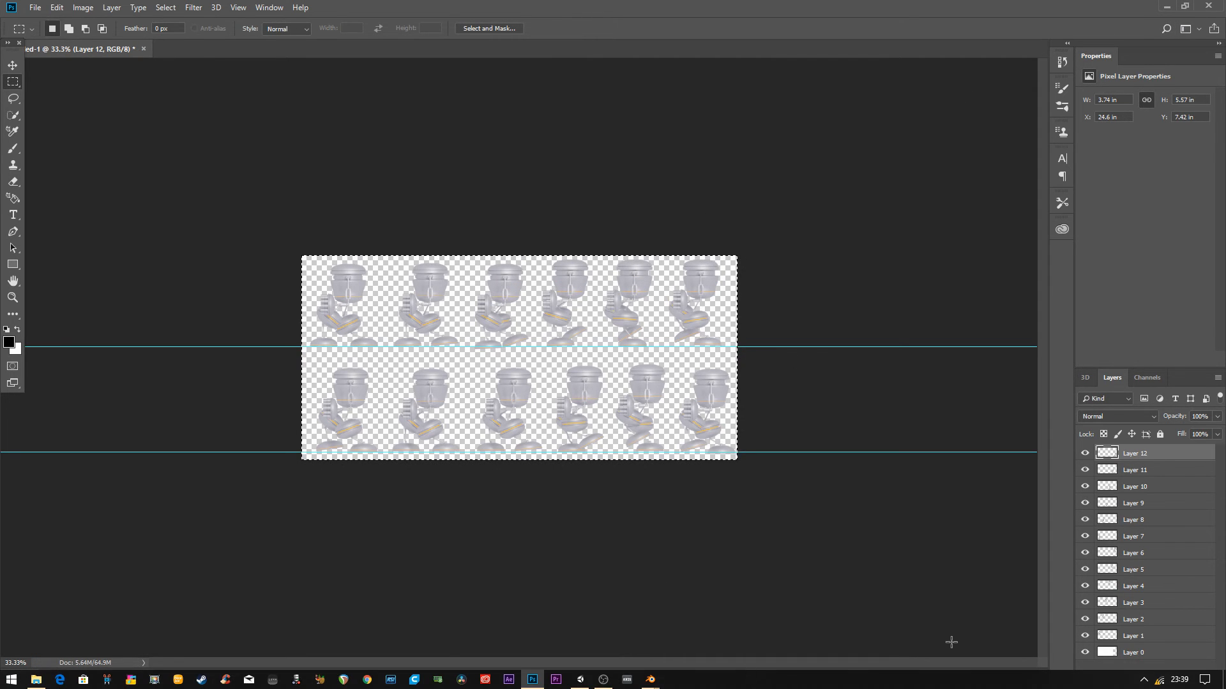
pyautogui.click(32, 680)
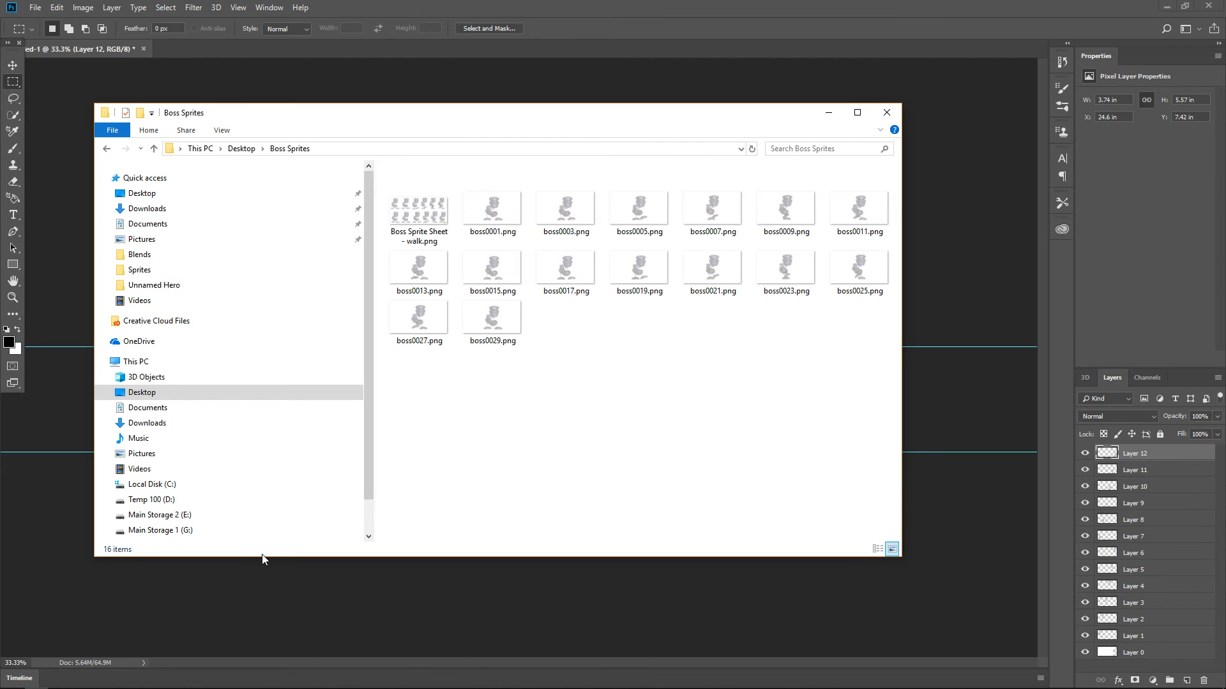
pyautogui.click(436, 210)
# Switch to the robot.blend window in Blender and examine the robot and its camera in the Modeling workspace
pyautogui.moveTo(485, 688)
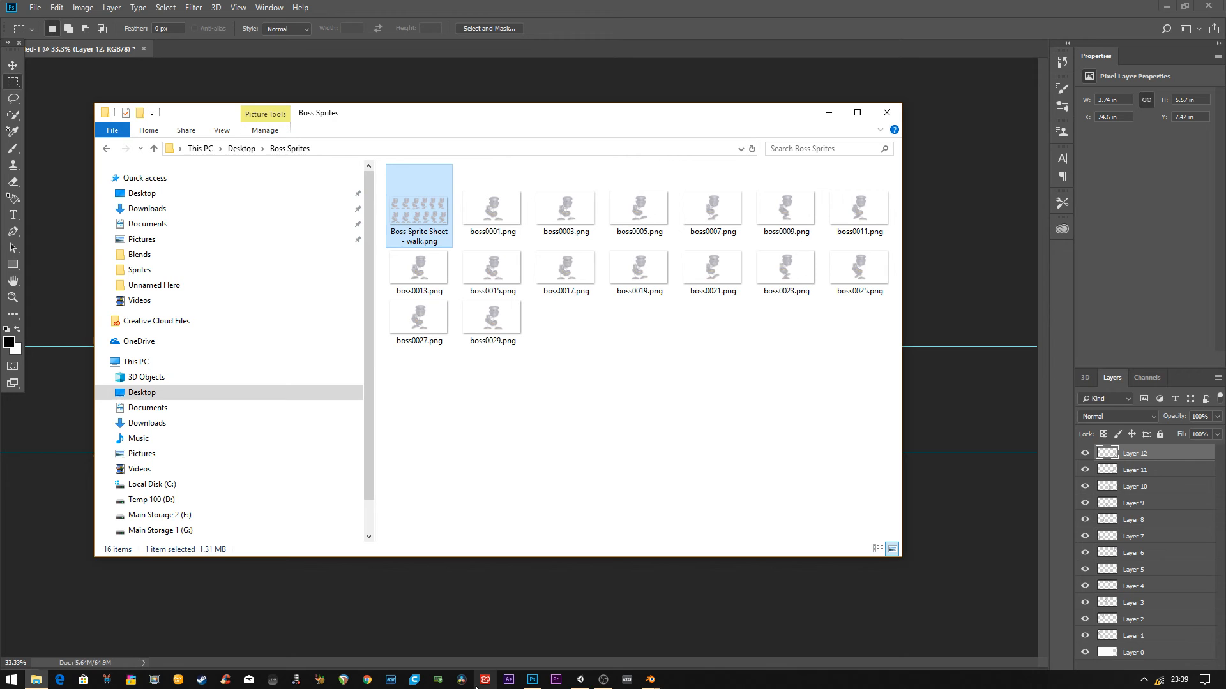
pyautogui.click(650, 679)
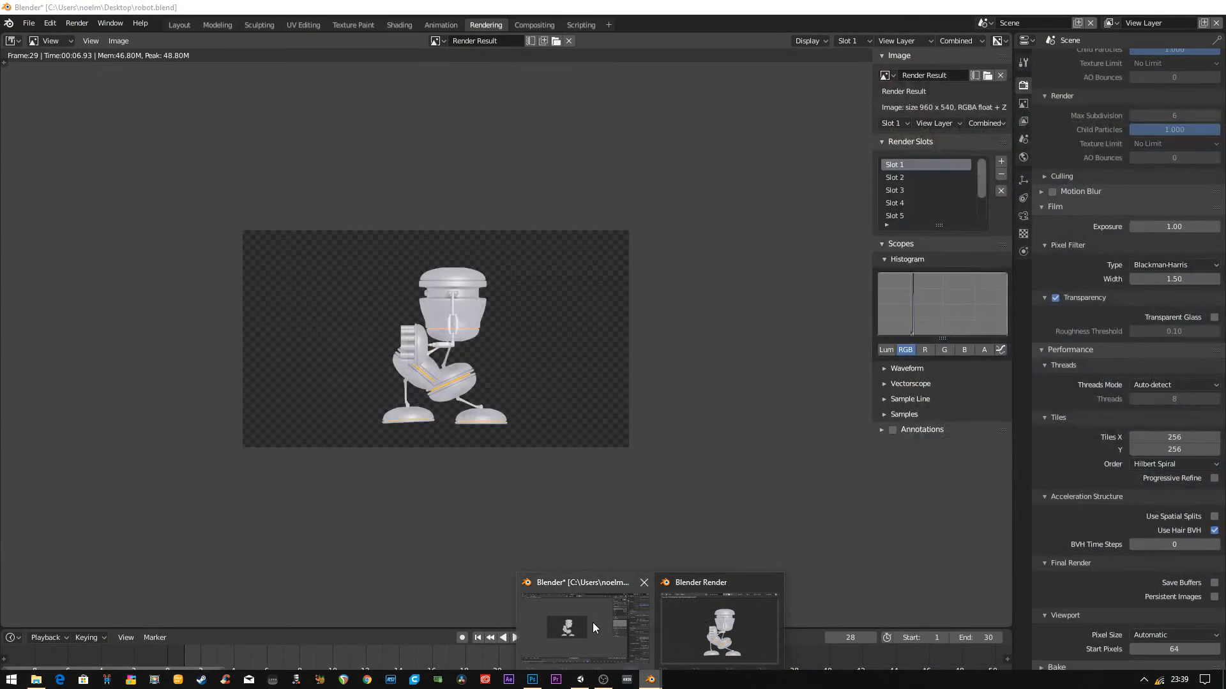
pyautogui.click(593, 623)
pyautogui.click(212, 26)
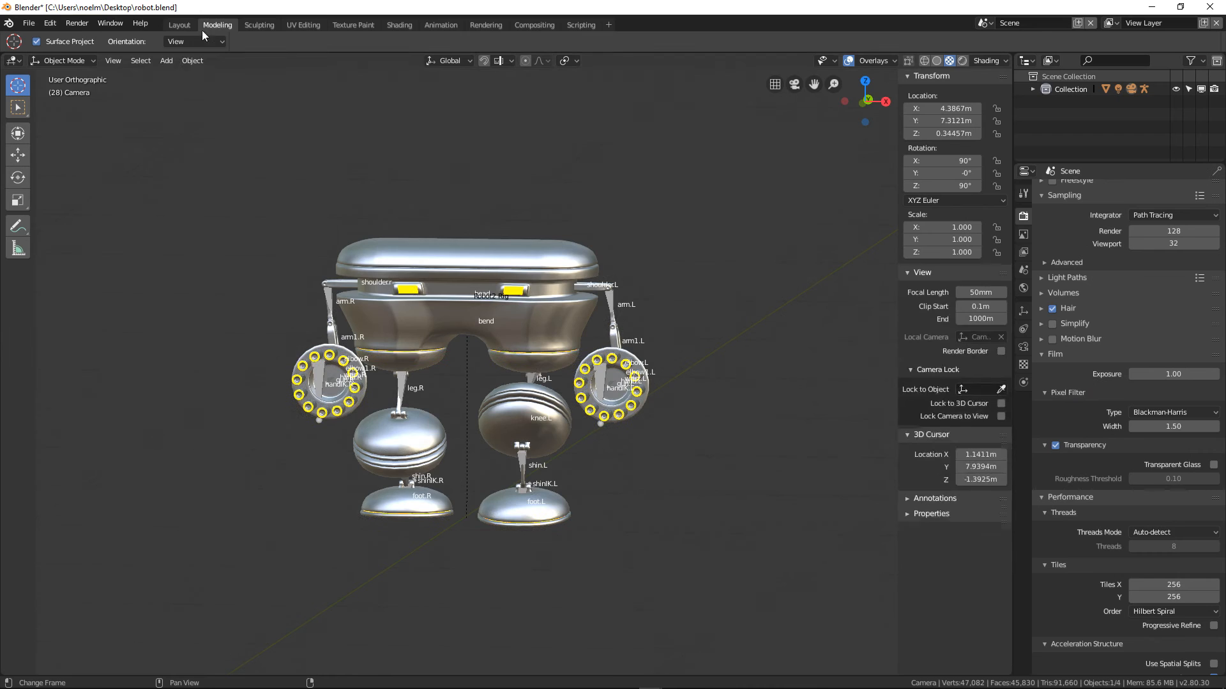
pyautogui.moveTo(415, 296); pyautogui.dragTo(373, 312, button='middle')
pyautogui.scroll(-6, 374, 312)
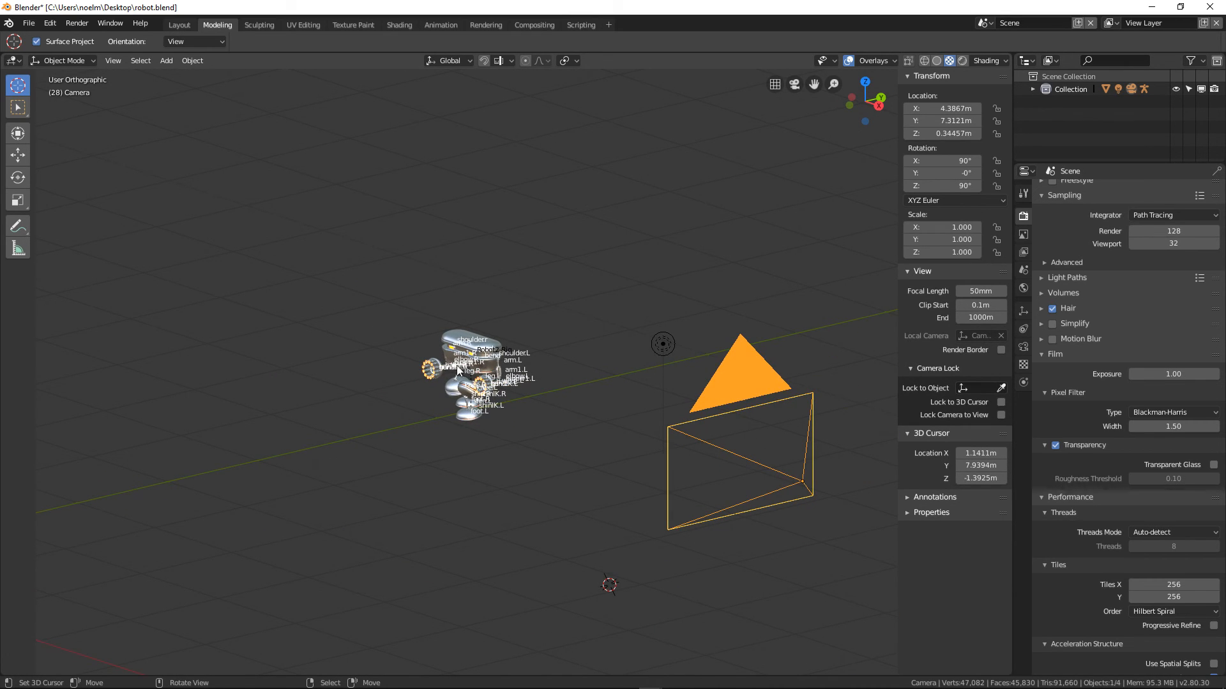
pyautogui.scroll(4, 458, 369)
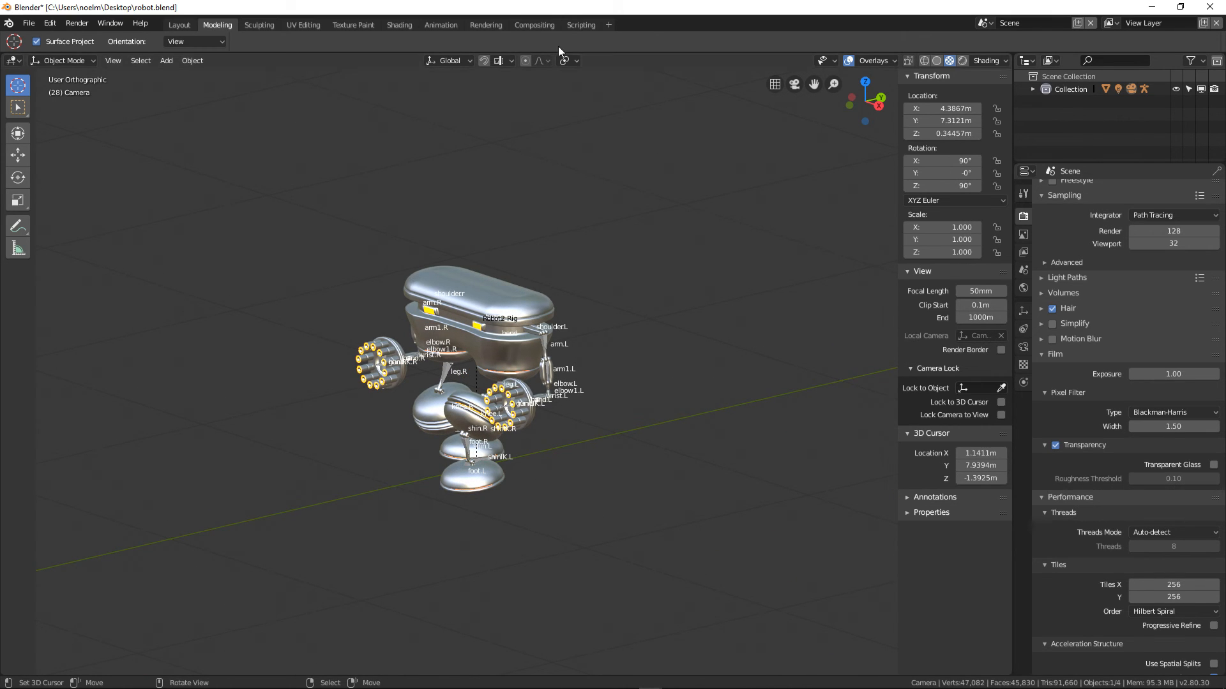
# View the robot's render result in Blender's Rendering workspace and switch back to the sprite sheet in Photoshop
pyautogui.click(486, 25)
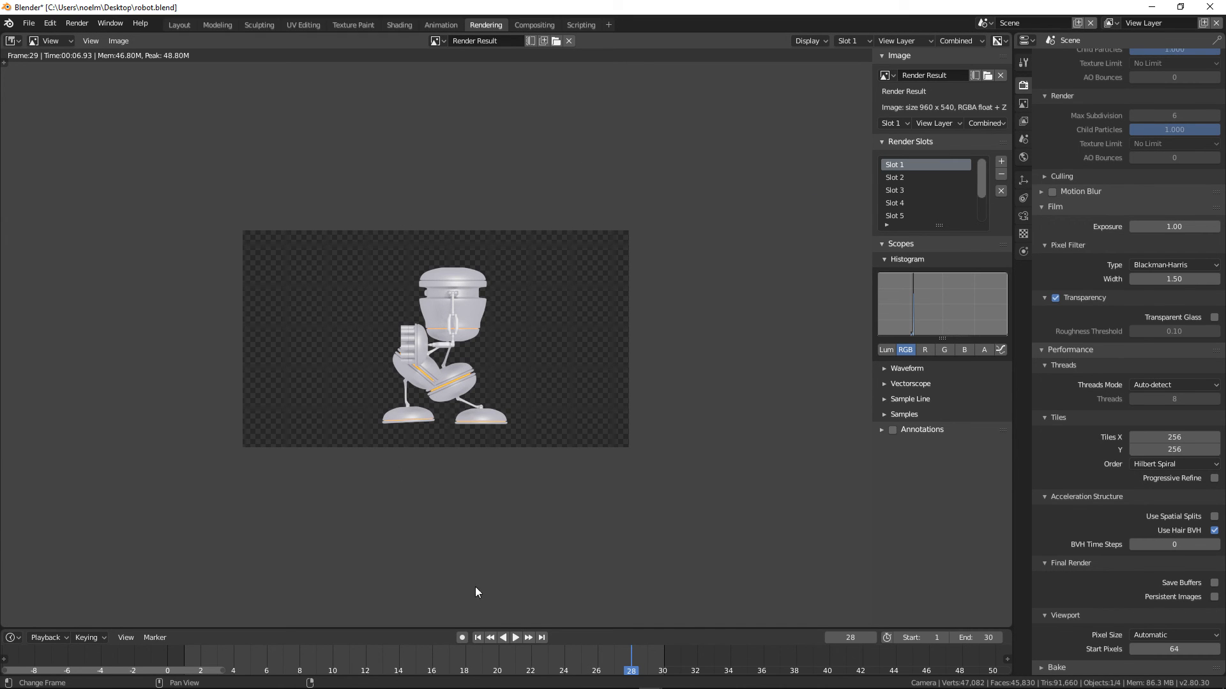
pyautogui.moveTo(522, 688)
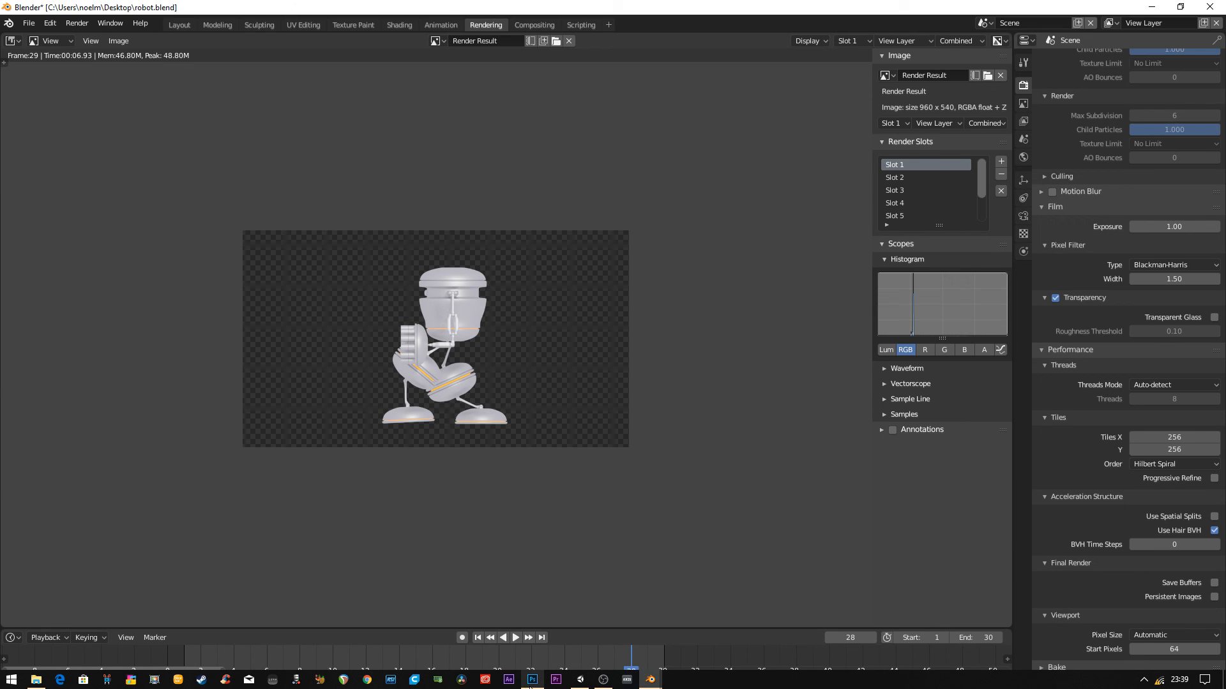
pyautogui.click(532, 681)
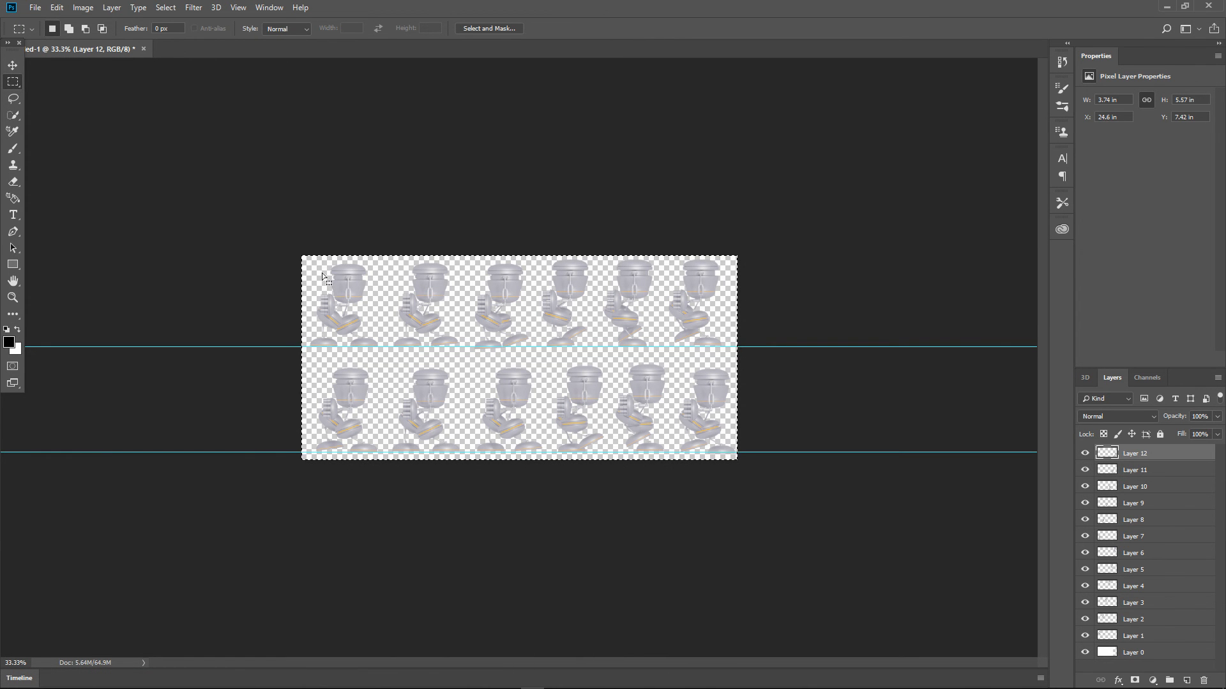